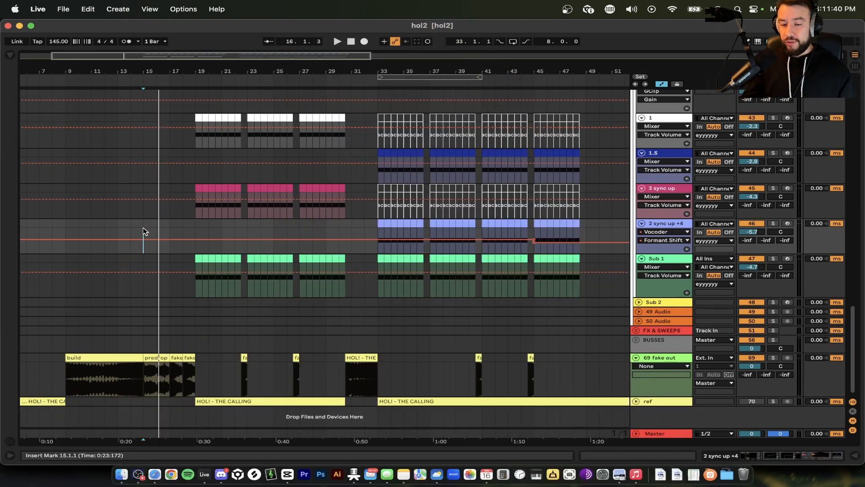
Play the arrangement from bar 16 and listen through the drop sections up to about bar 42
scroll(143, 228, up, 3)
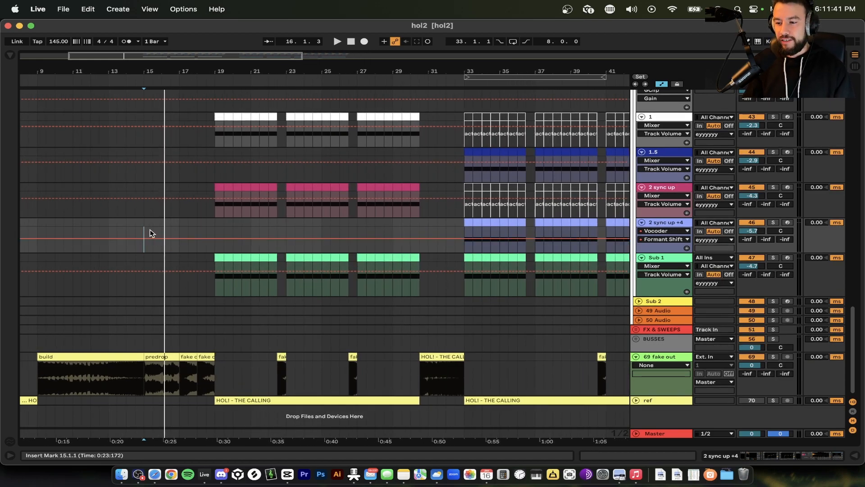
key(space)
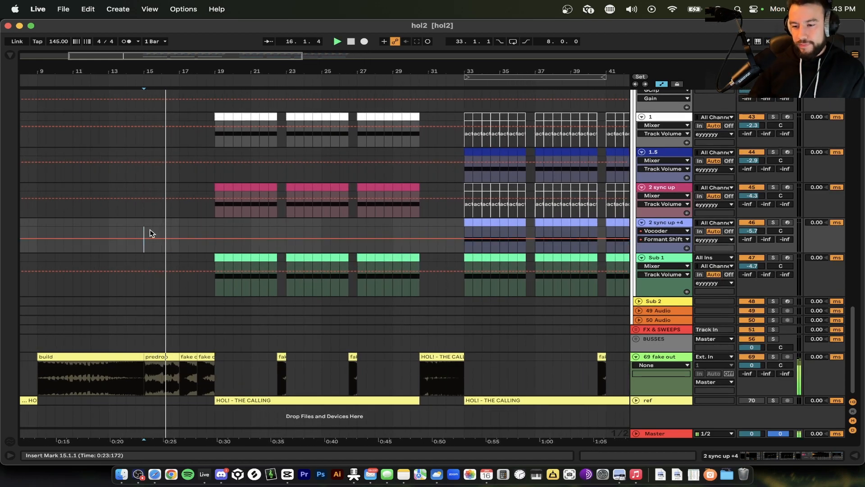
scroll(152, 234, up, 1)
scroll(152, 233, right, 1)
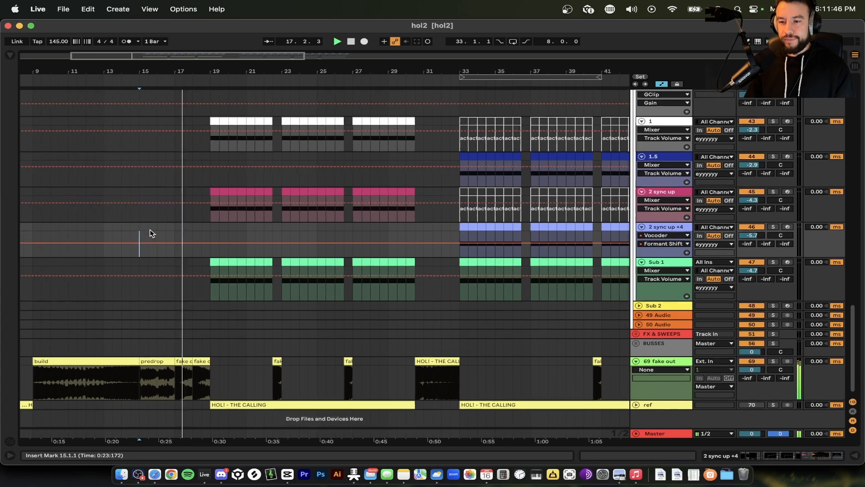
scroll(152, 234, up, 1)
scroll(152, 234, right, 2)
scroll(152, 233, down, 1)
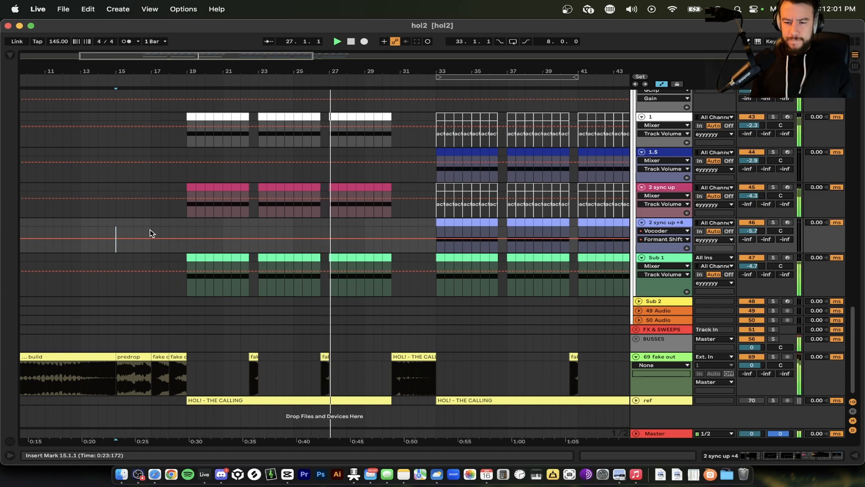
scroll(152, 233, right, 10)
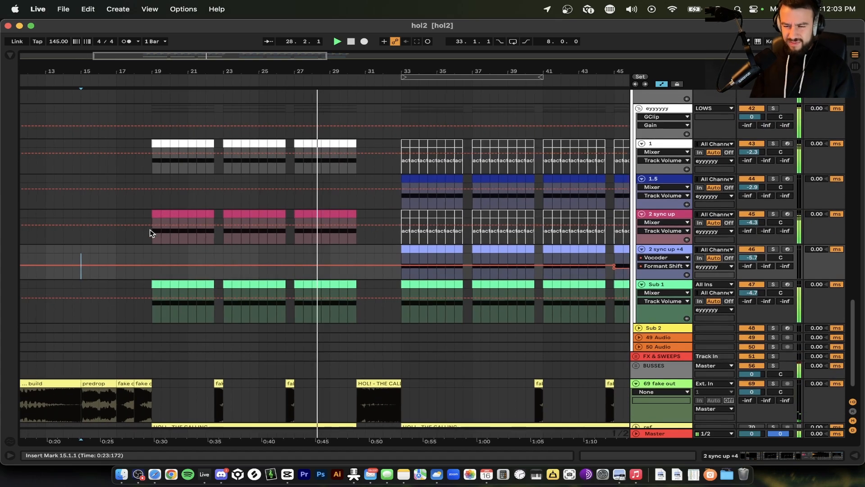
scroll(152, 233, left, 2)
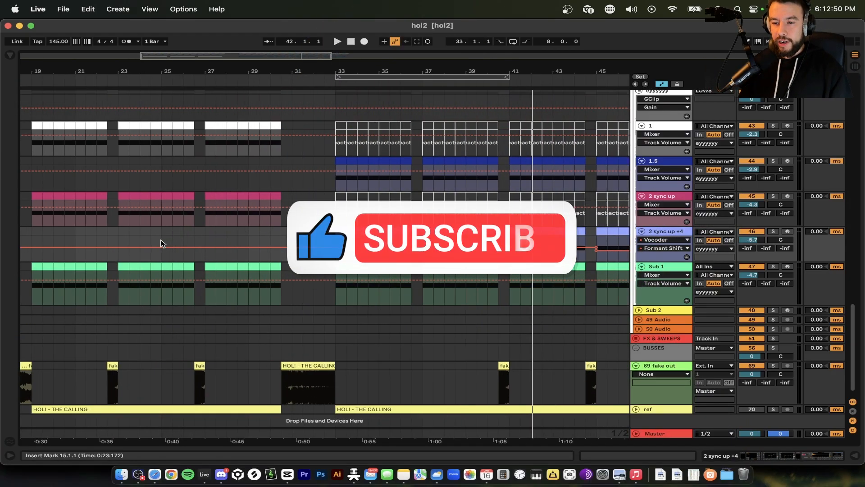
Solo the Sub 1 track and play it from bar 19
scroll(166, 237, up, 15)
scroll(162, 243, down, 20)
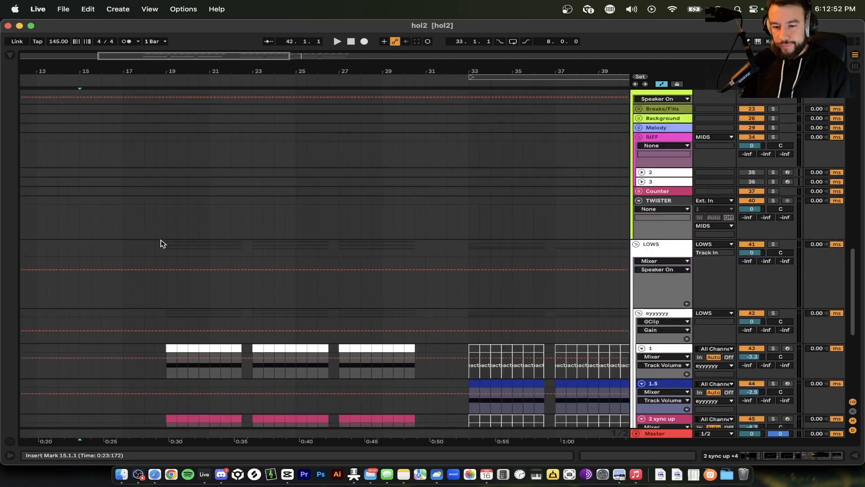
scroll(163, 243, up, 2)
scroll(163, 241, up, 2)
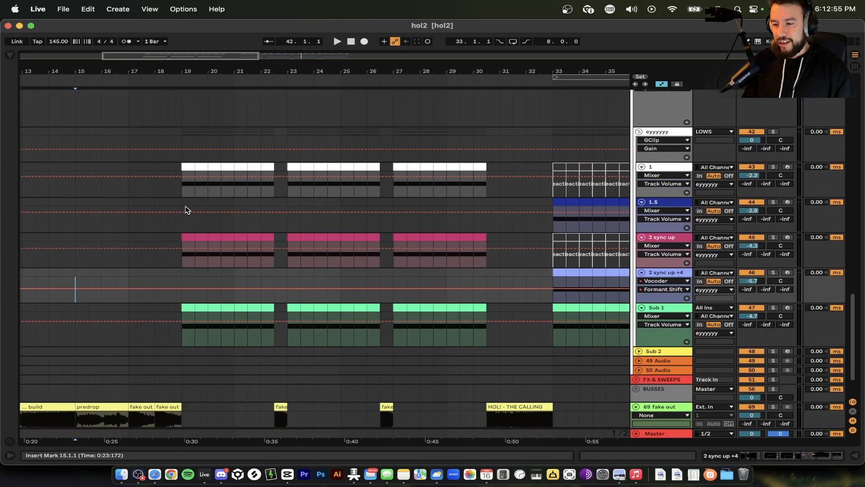
scroll(185, 206, up, 3)
scroll(185, 207, down, 5)
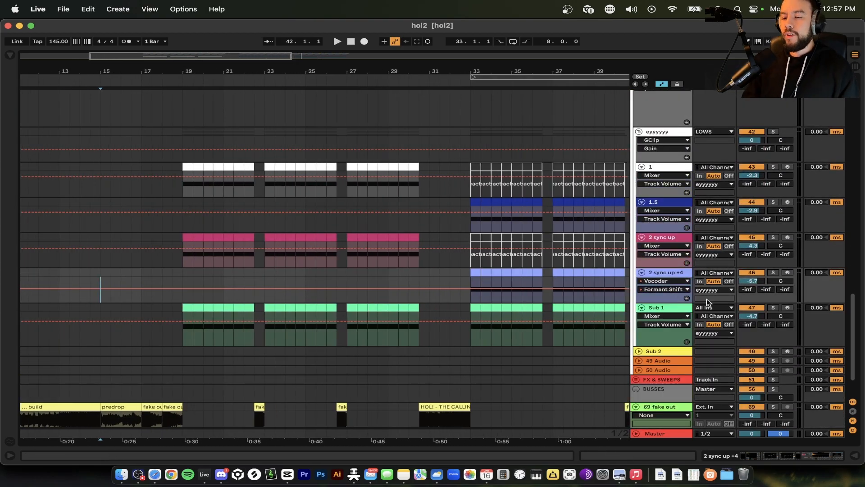
click(671, 310)
click(773, 307)
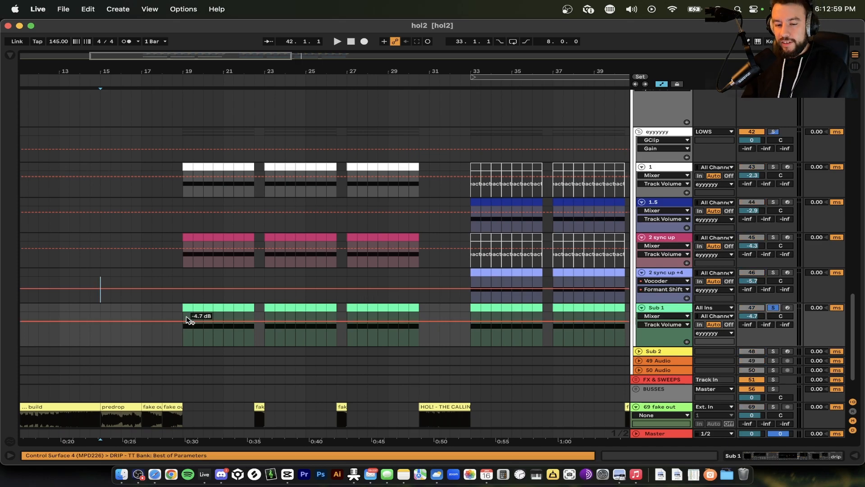
scroll(180, 331, up, 2)
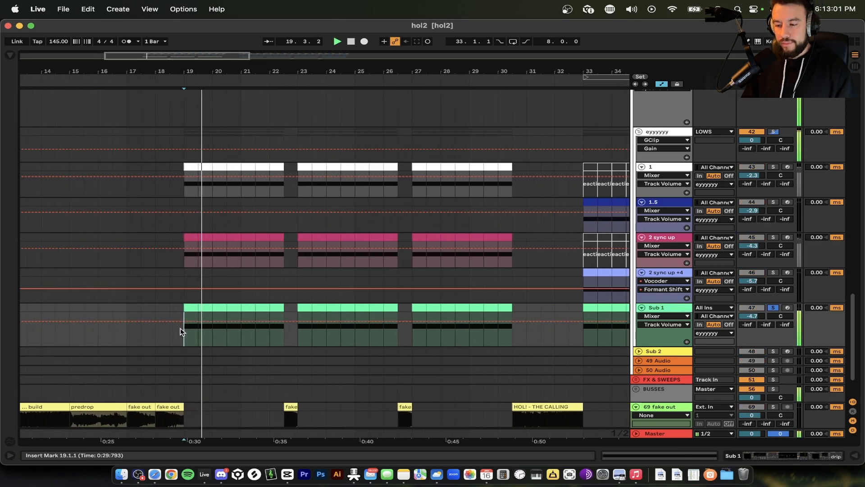
scroll(180, 331, down, 1)
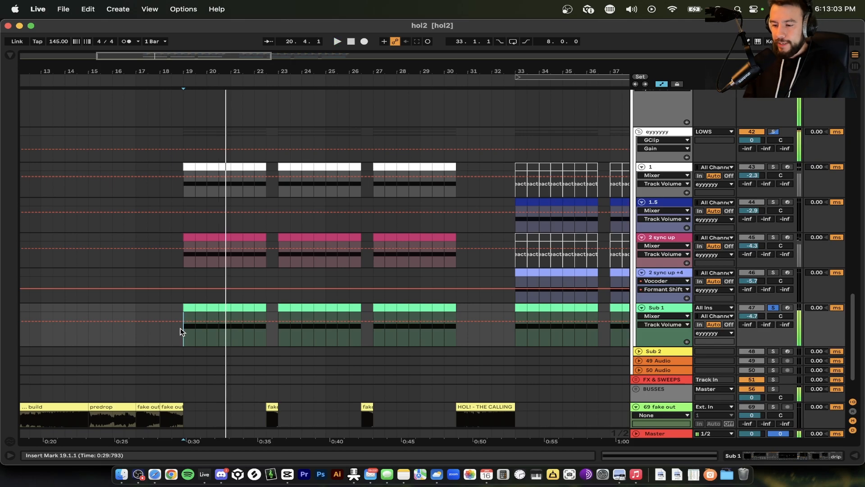
scroll(180, 332, up, 2)
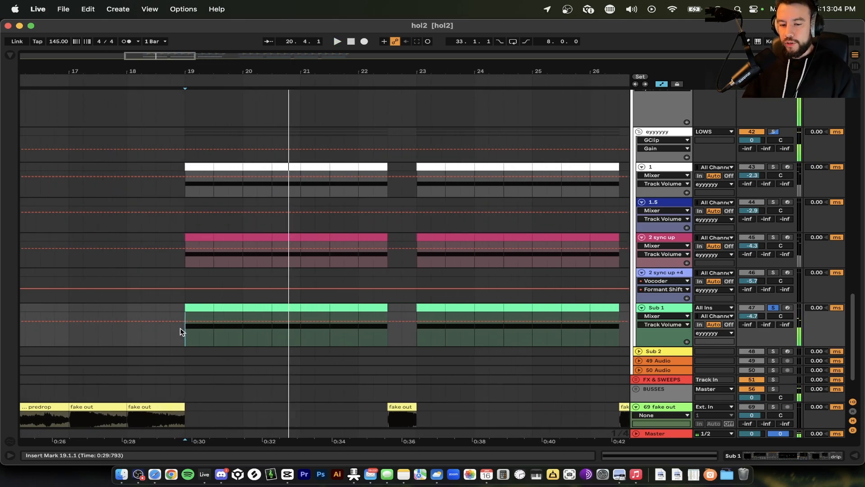
Open the first Sub 1 clip at bar 19, and show the Sub 1 track's device chain
double_click(195, 307)
double_click(669, 139)
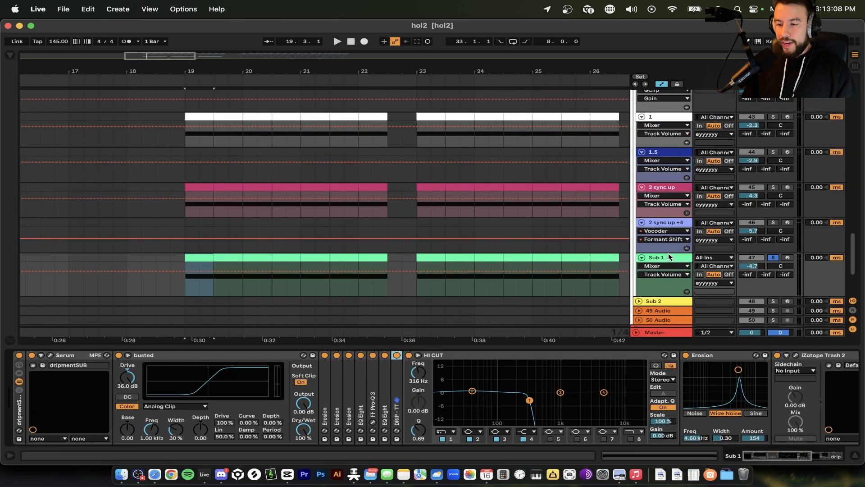
scroll(415, 296, down, 5)
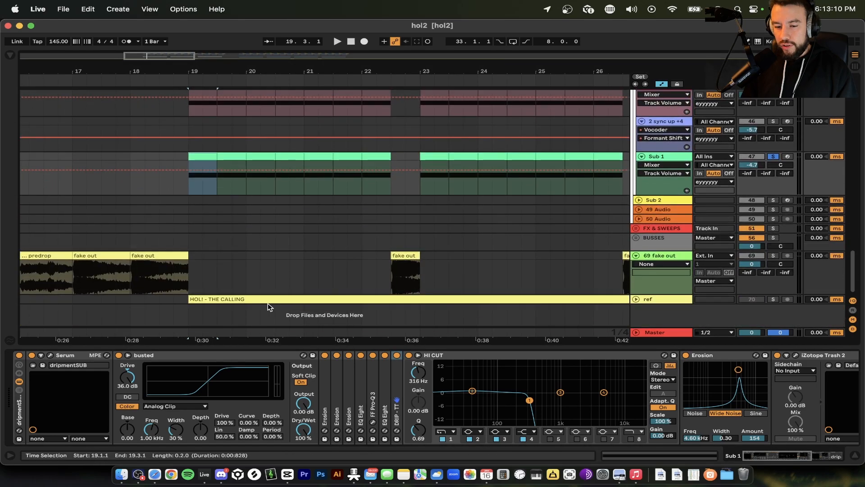
Select the HOL! - THE CALLING clip starting at bar 19 and unfold the ref track to show its waveform
click(487, 299)
click(636, 299)
scroll(233, 274, down, 4)
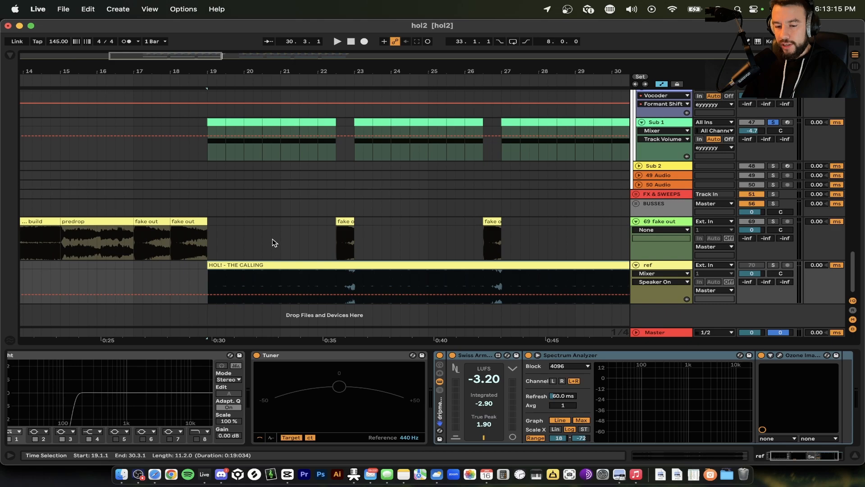
scroll(260, 262, up, 2)
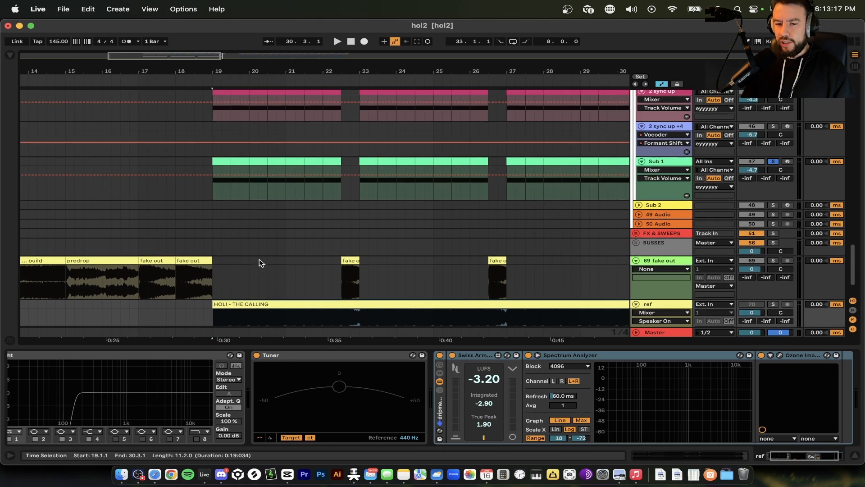
Open the first Sub 1 clip and show its MIDI Ctrl Pitch Bend envelope
double_click(223, 164)
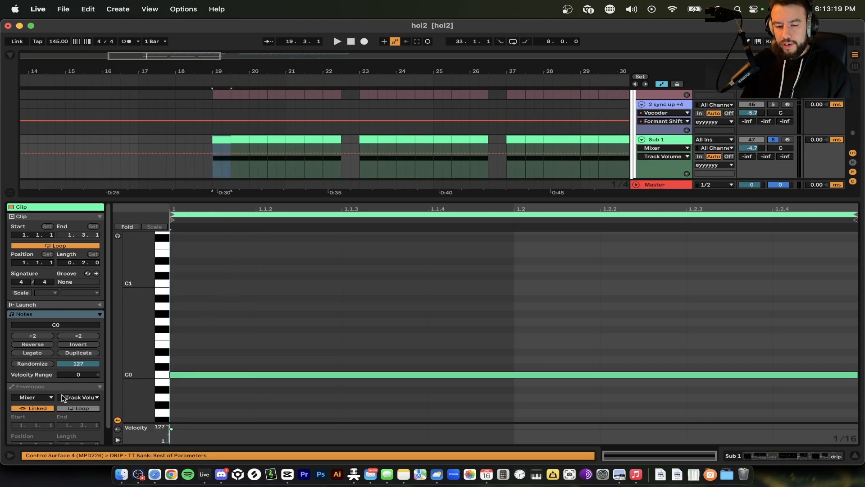
click(54, 387)
click(48, 397)
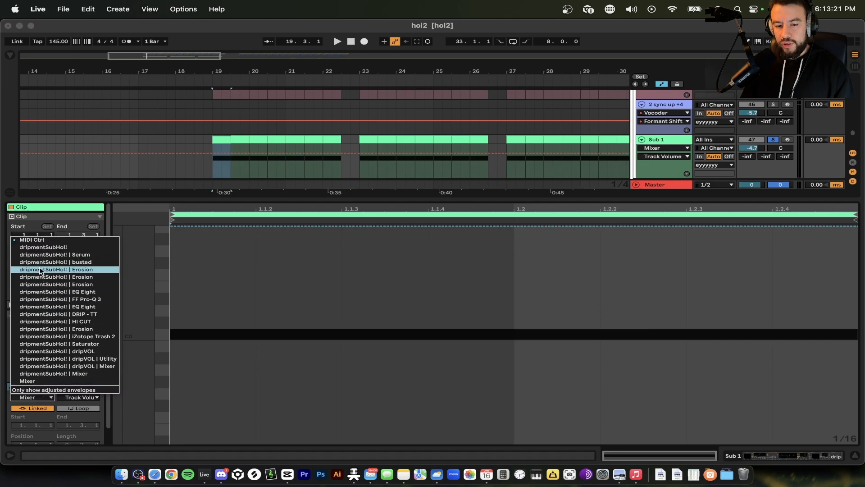
click(41, 246)
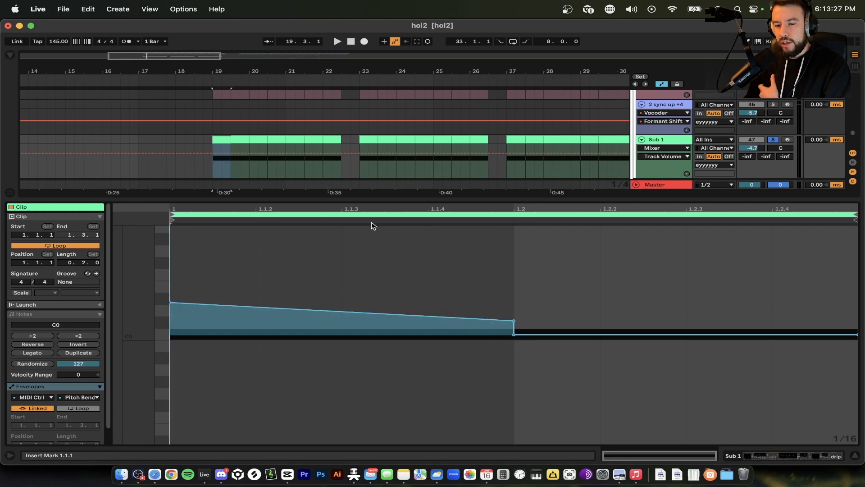
Play the soloed Sub 1 from bar 19 to hear the pitch bend
key(space)
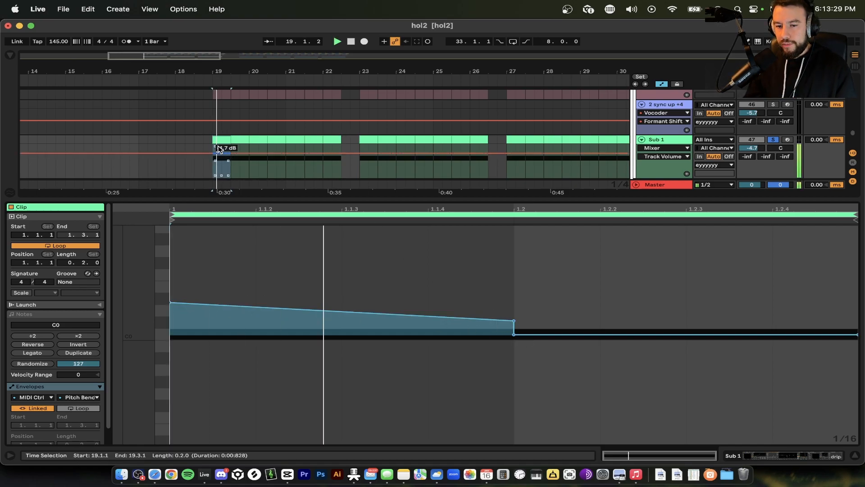
key(plus)
key(minus)
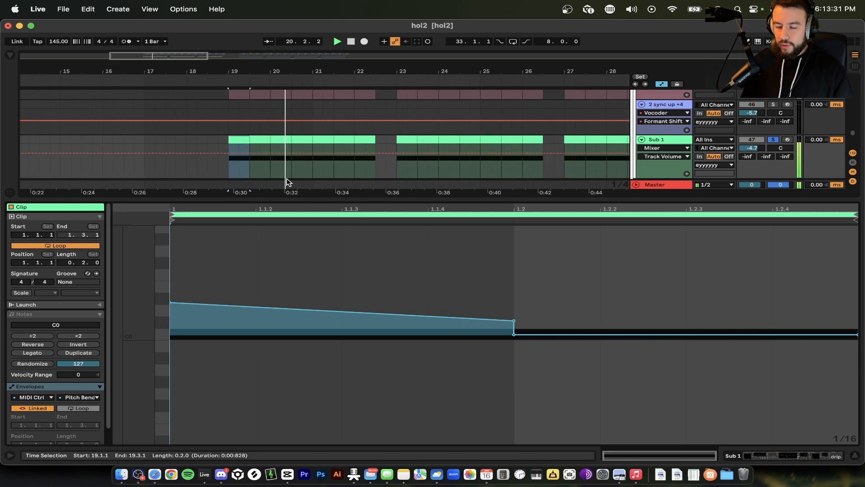
scroll(299, 162, down, 1)
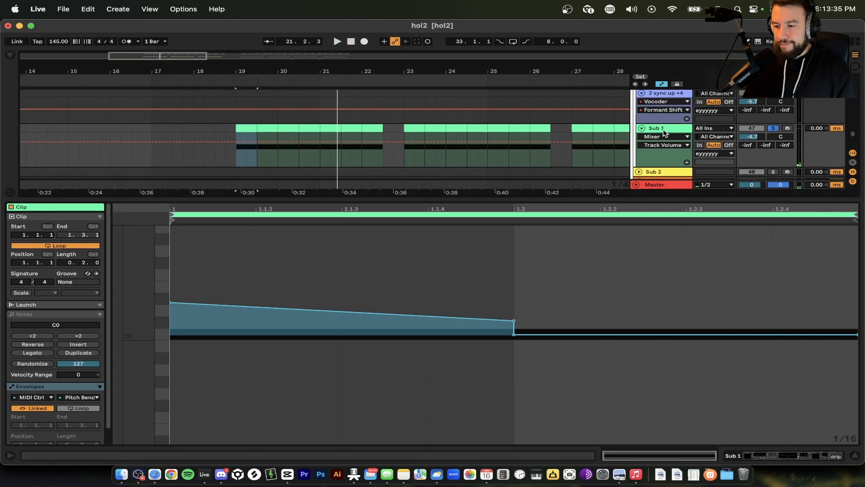
Show the Sub 1 device chain and collapse the Saturator, iZotope Trash 2, last Erosion and dripmentLUFS devices
click(664, 132)
scroll(460, 391, right, 10)
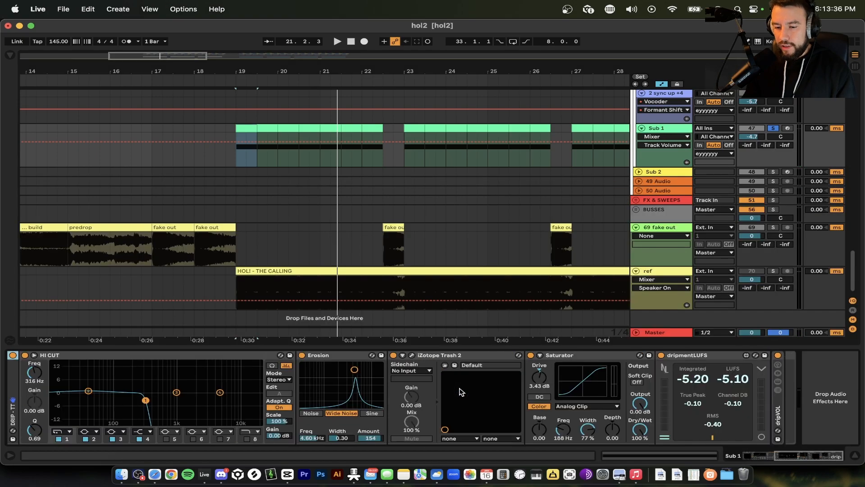
double_click(479, 356)
double_click(463, 355)
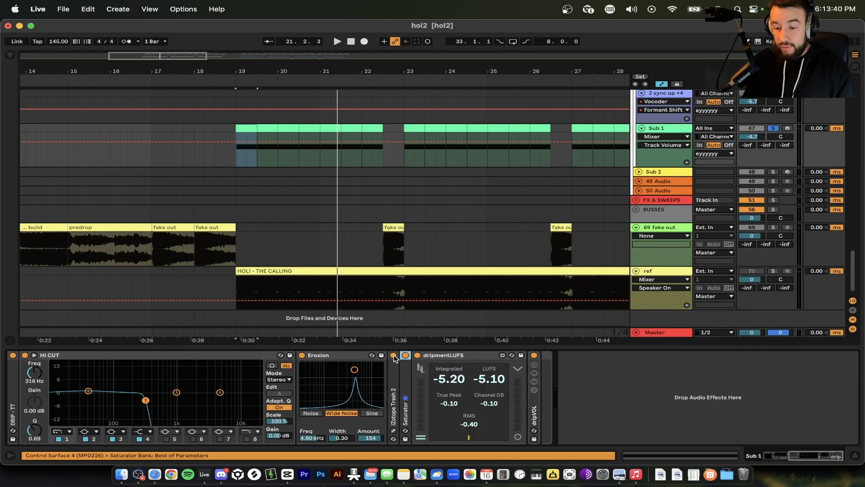
double_click(311, 355)
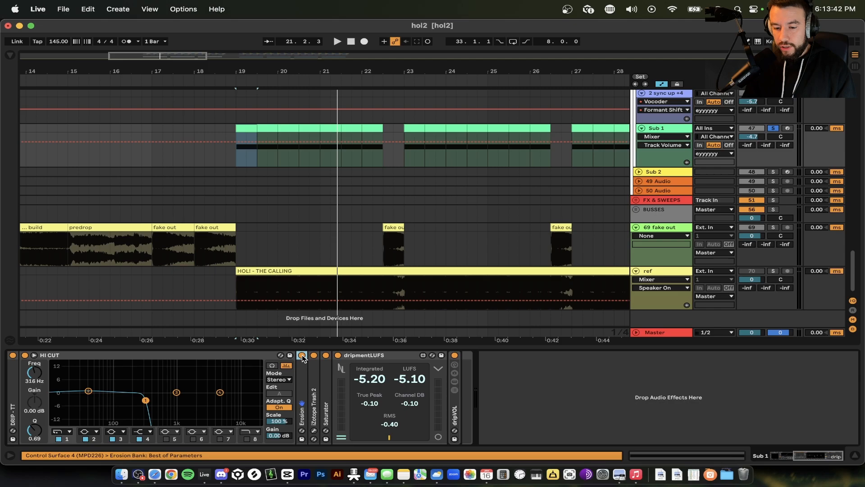
double_click(344, 356)
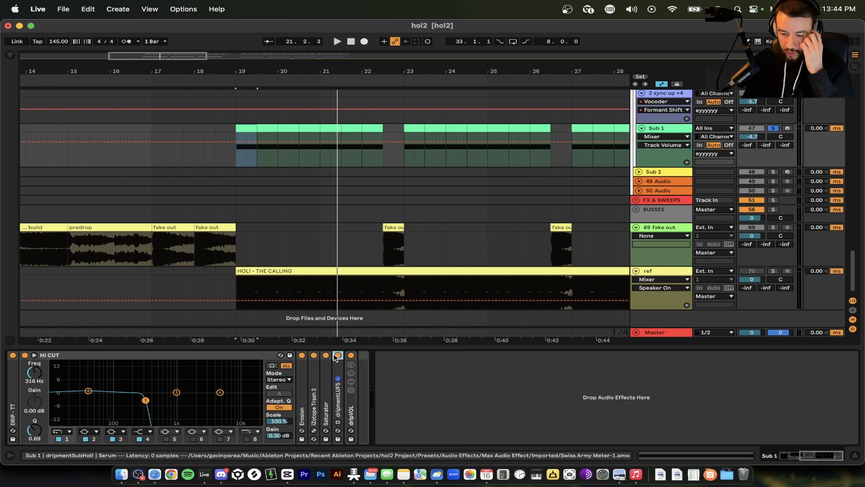
scroll(333, 384, left, 4)
scroll(333, 384, left, 5)
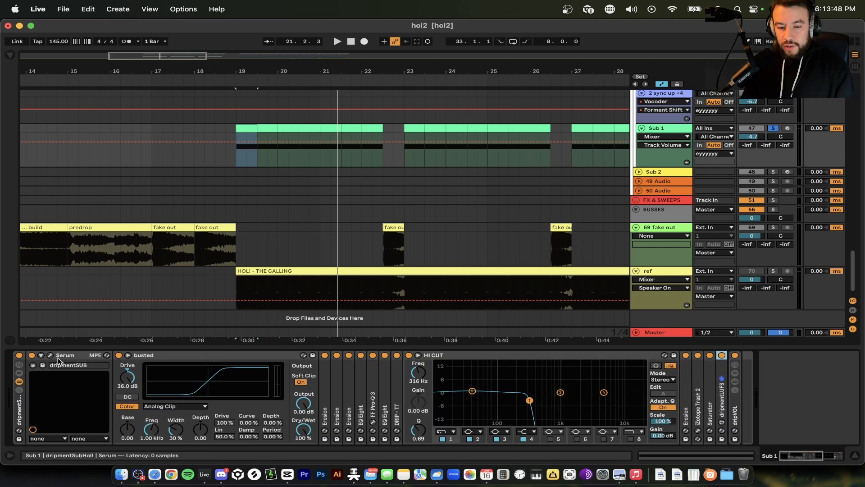
Examine the dripmentSUB patch in the Serum window, close it, and select the busted saturator
click(50, 356)
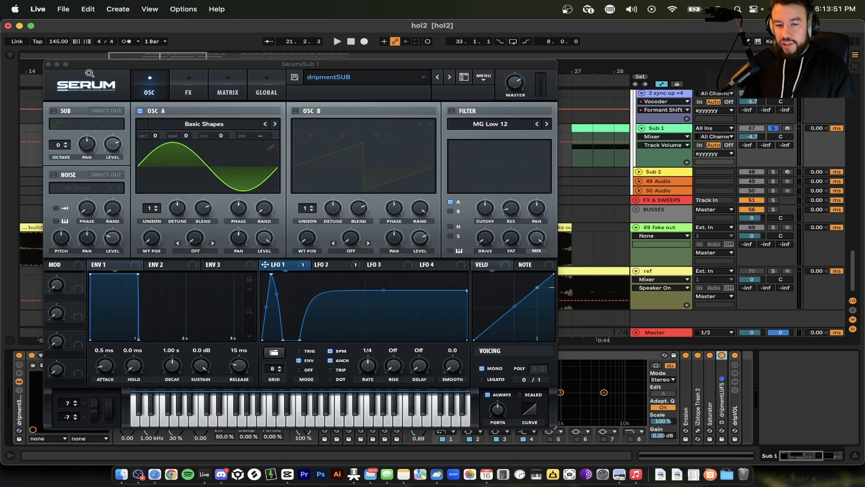
click(51, 65)
click(180, 358)
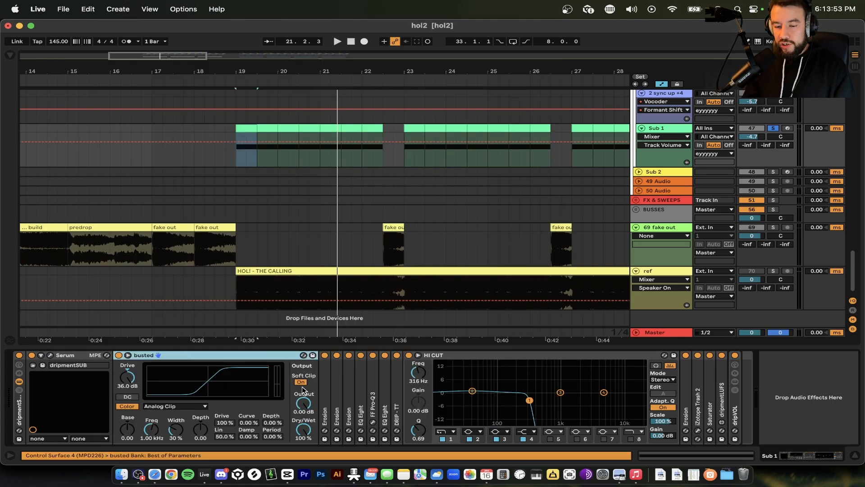
Expand the third Erosion device and the EQ Eight that follows it to examine their settings
double_click(347, 399)
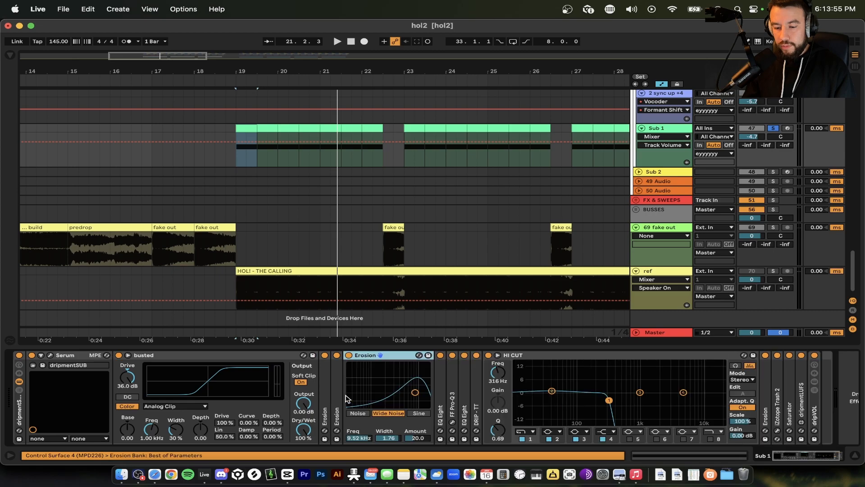
drag(428, 398, 415, 392)
double_click(447, 395)
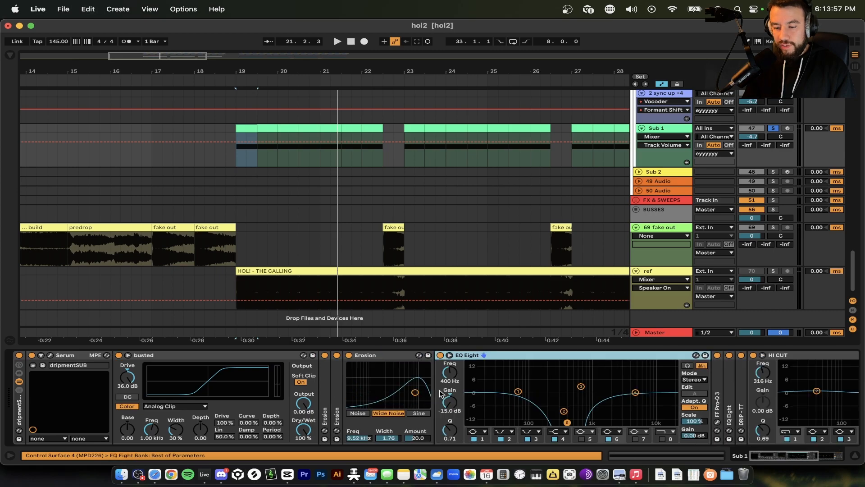
Expand FF Pro-Q 3 and inspect its EQ curve in the plugin window, and expand the EQ Eight after it
double_click(631, 393)
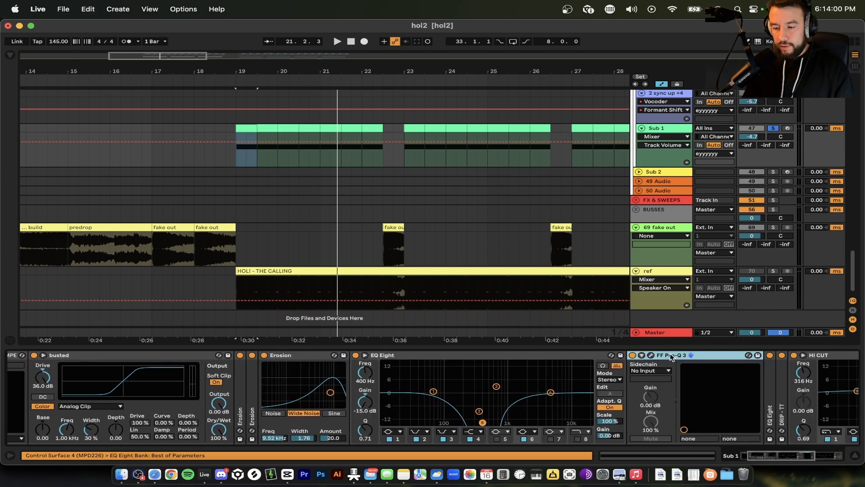
click(659, 358)
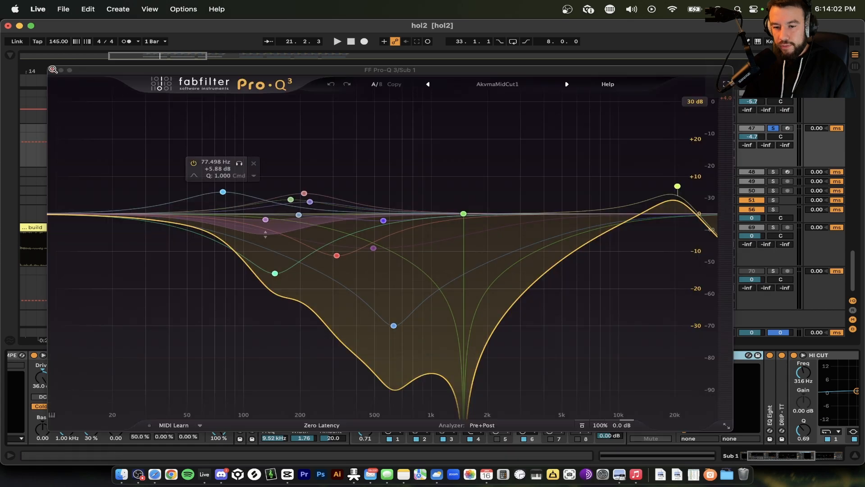
click(53, 70)
double_click(429, 396)
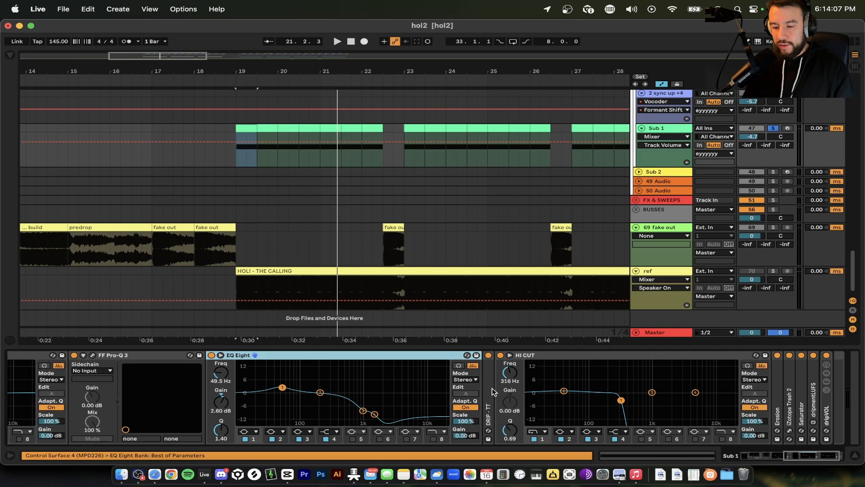
Expand the DRIP-TT device and switch off the Erosion, iZotope Trash 2 and Saturator devices that follow HI CUT
double_click(493, 391)
click(564, 356)
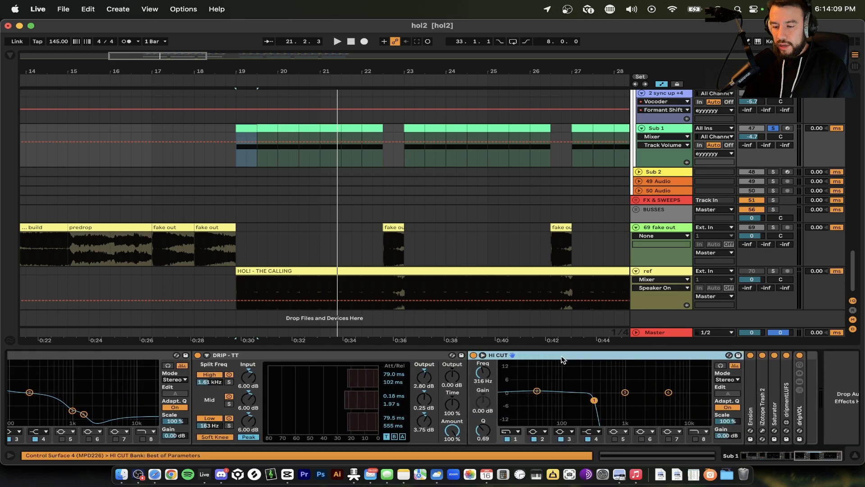
click(728, 355)
click(741, 355)
click(752, 355)
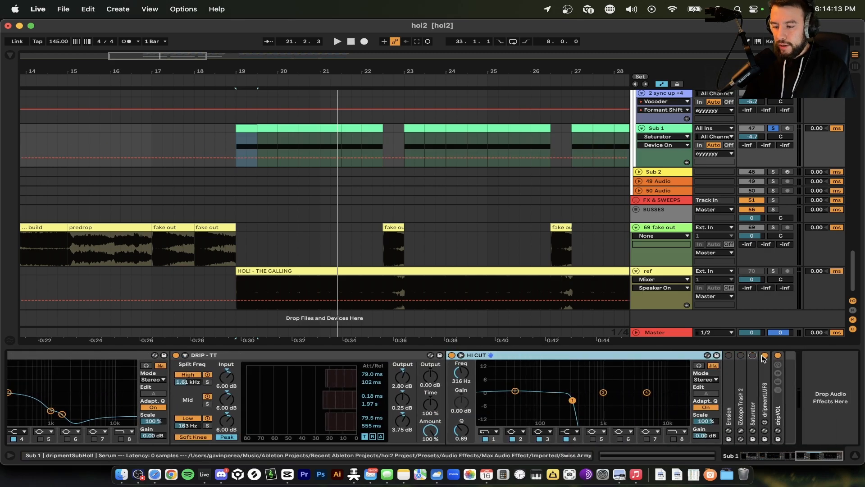
click(765, 355)
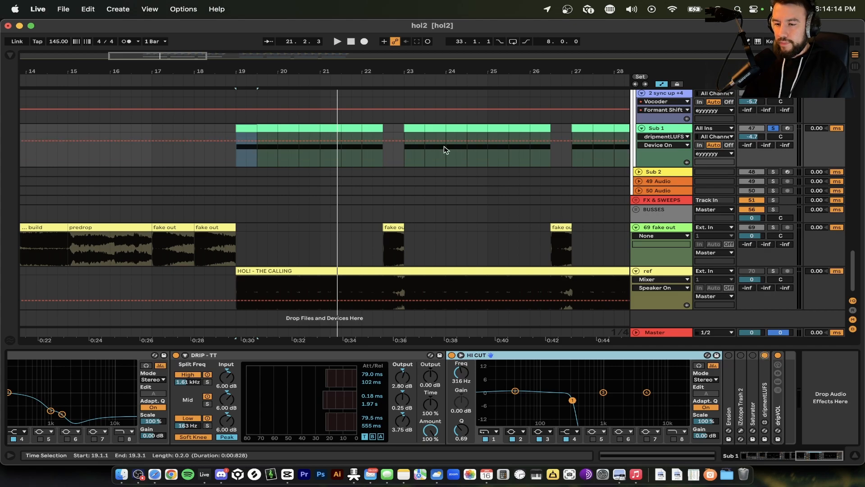
Play Sub 1 from bar 19, and expand and switch on the Erosion after HI CUT to hear its effect
click(240, 129)
key(space)
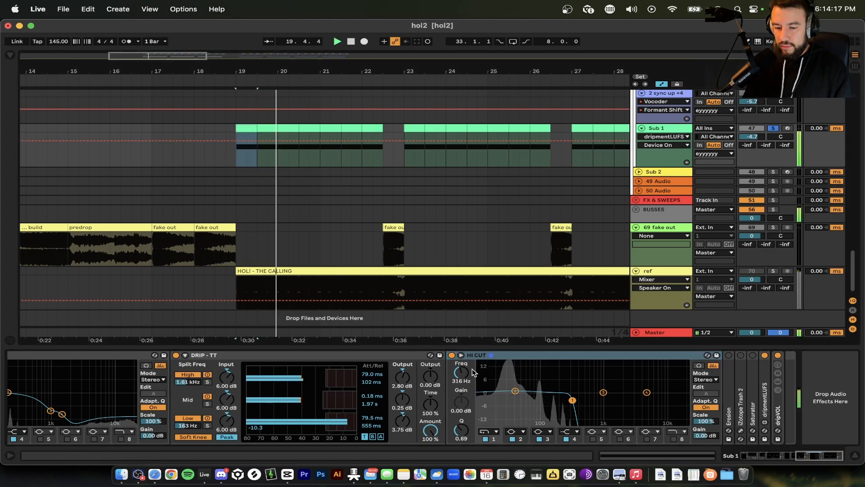
double_click(728, 380)
click(728, 356)
scroll(741, 379, right, 3)
key(space)
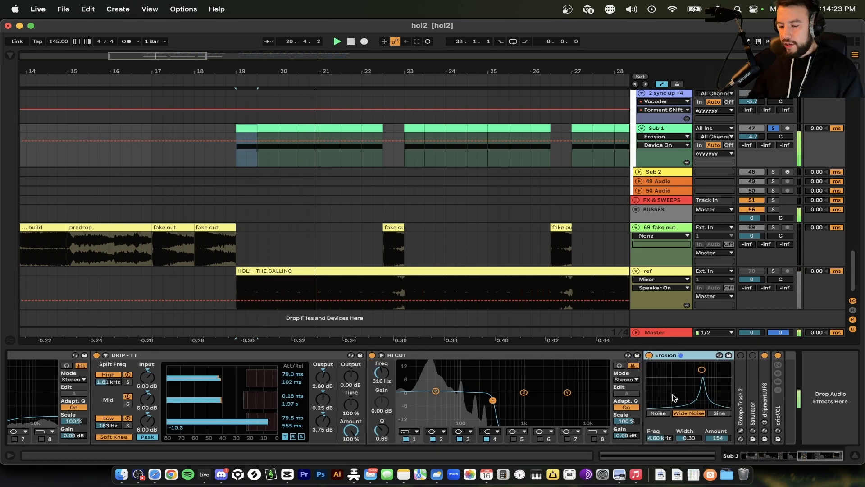
key(space)
Expand the iZotope Trash 2 device after Erosion and replay Sub 1 from bar 19
click(742, 372)
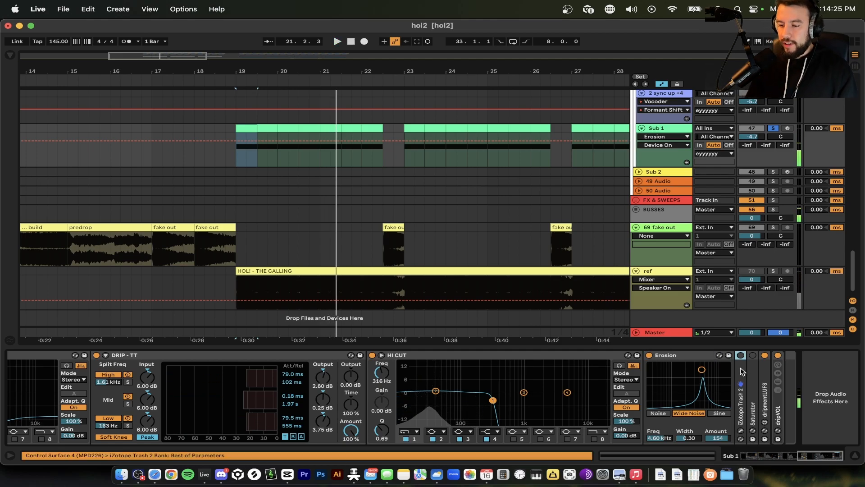
double_click(742, 372)
key(space)
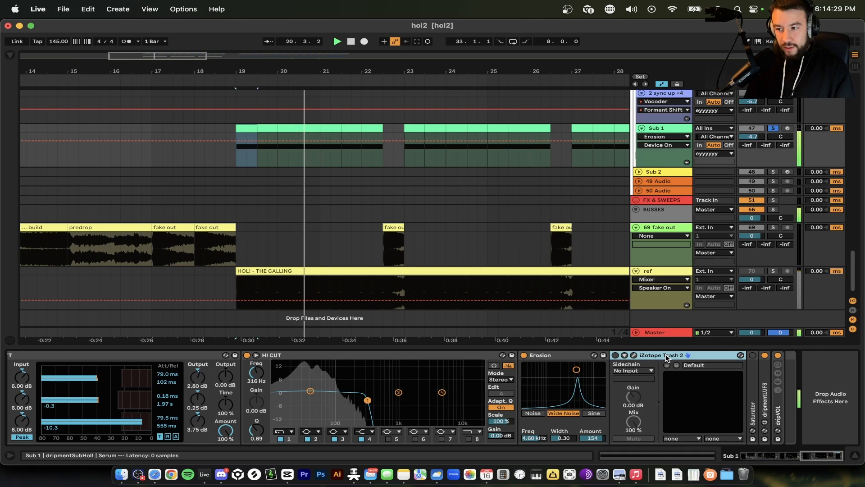
key(space)
Select the eyyyyyy group holding Sub 1, examine its GClip settings in the plugin window, and close the window
scroll(554, 224, up, 10)
click(658, 125)
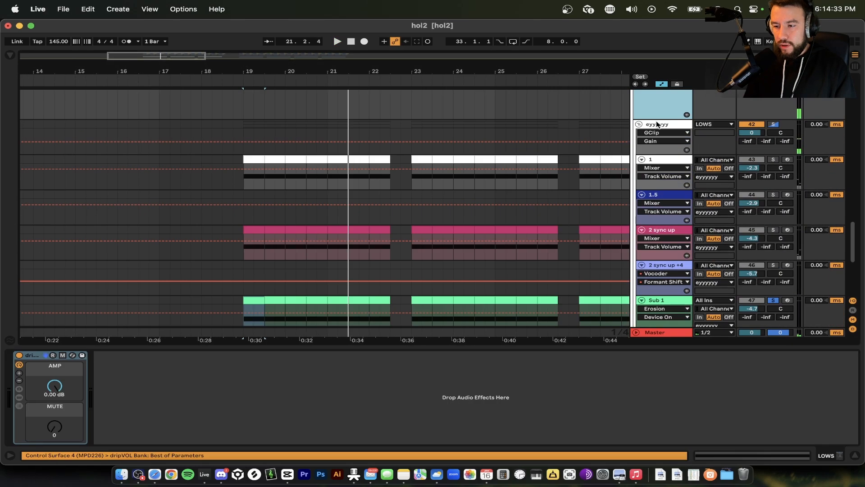
click(658, 125)
scroll(658, 203, down, 1)
click(659, 273)
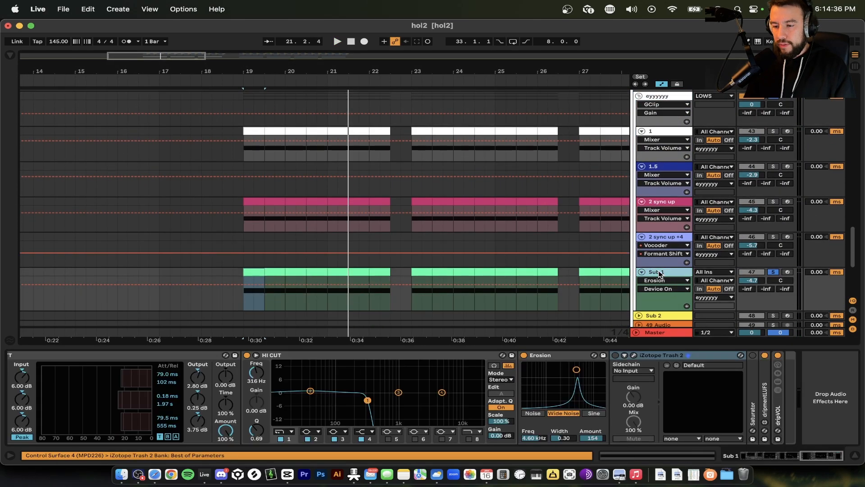
click(653, 101)
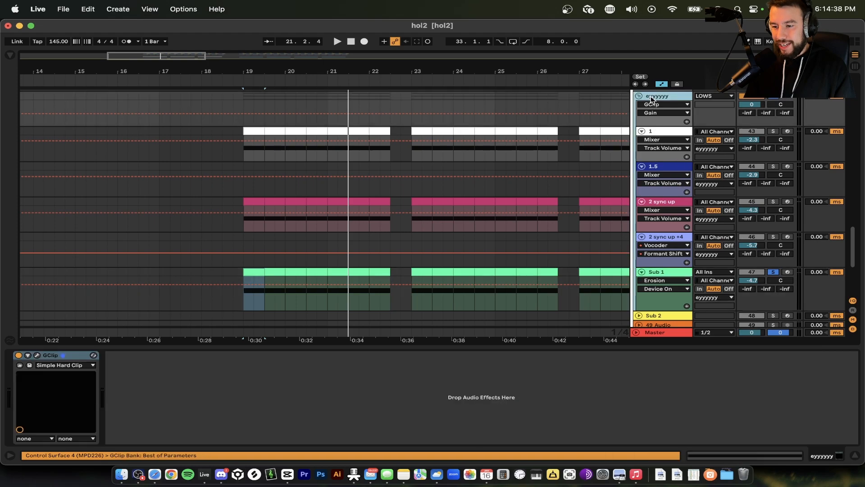
click(37, 355)
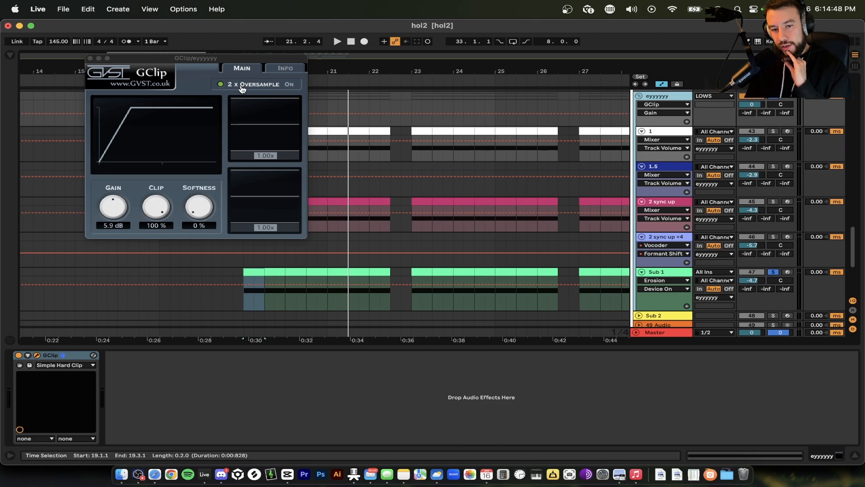
click(90, 58)
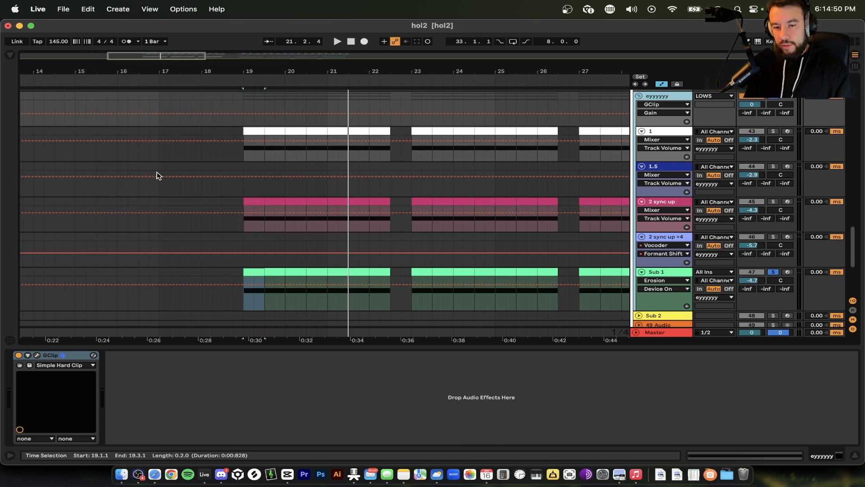
Switch off GClip on the eyyyyyy group and play the soloed Sub 1 from bar 19 without it
scroll(199, 224, down, 1)
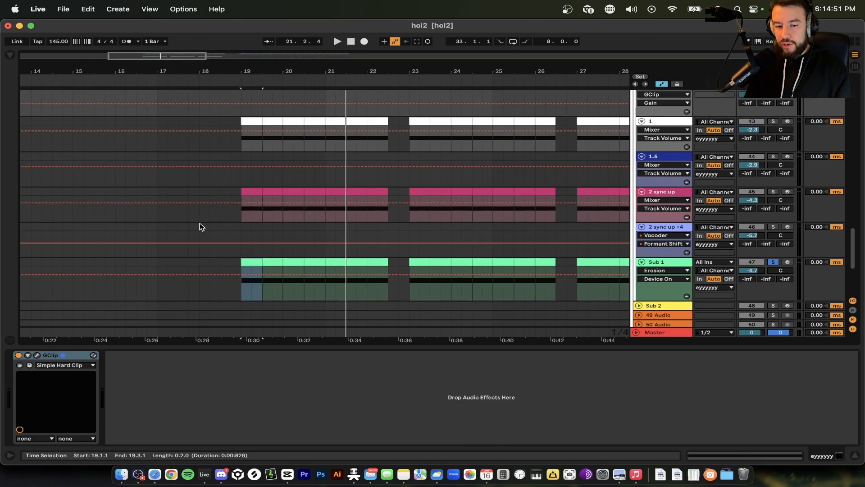
click(19, 355)
key(space)
scroll(239, 284, down, 2)
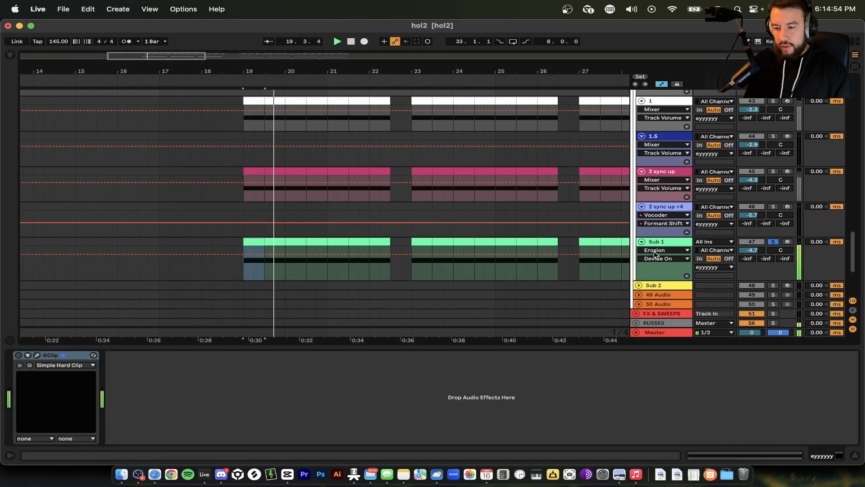
Compare Sub 1 with the Erosion after HI CUT switched off and back on, replaying from bar 19
click(657, 264)
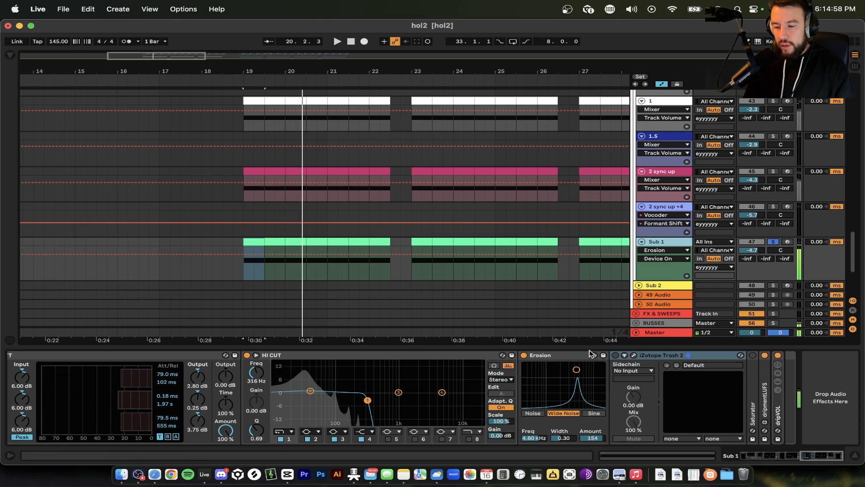
click(524, 355)
key(space)
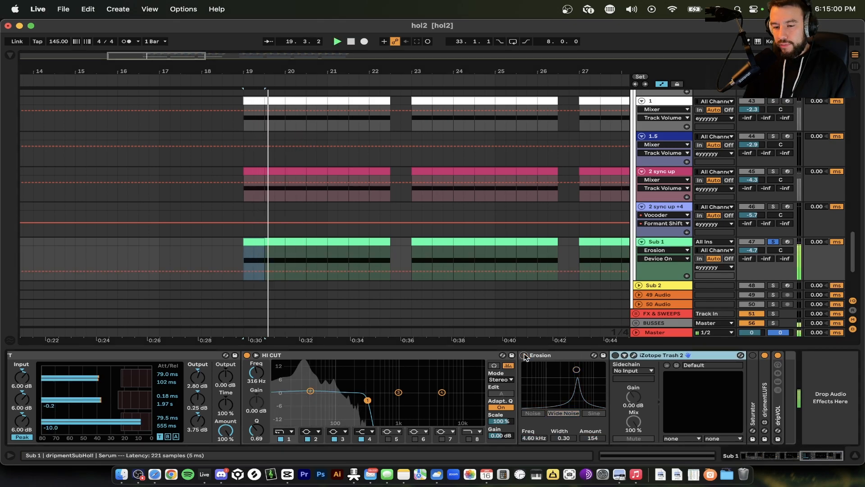
click(524, 356)
key(space)
key(space)
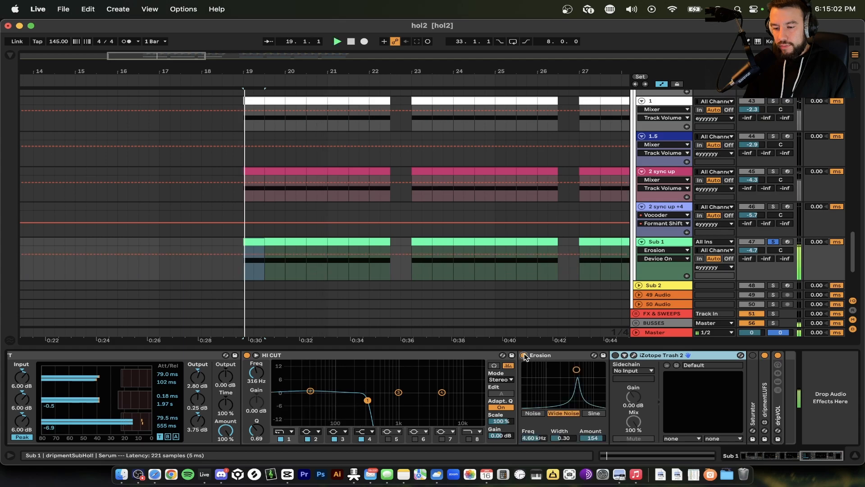
Switch on iZotope Trash 2 and open its window to show the Stage 1 and Stage 2 saturation types
click(616, 356)
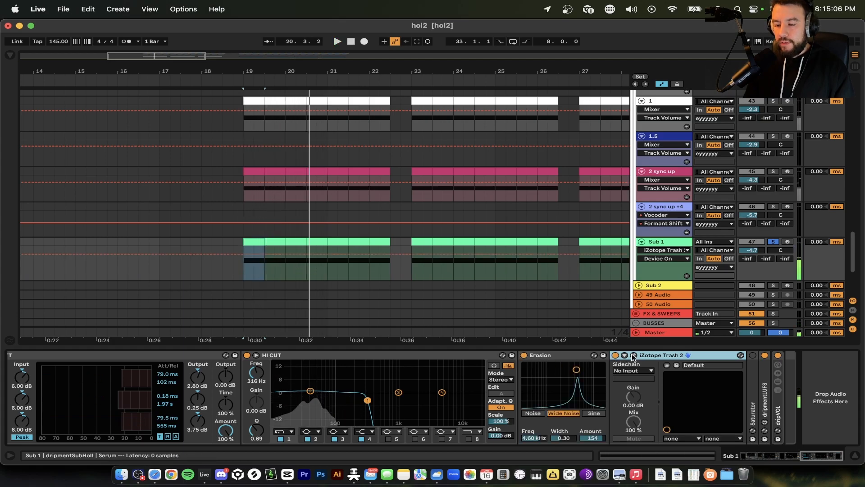
click(634, 356)
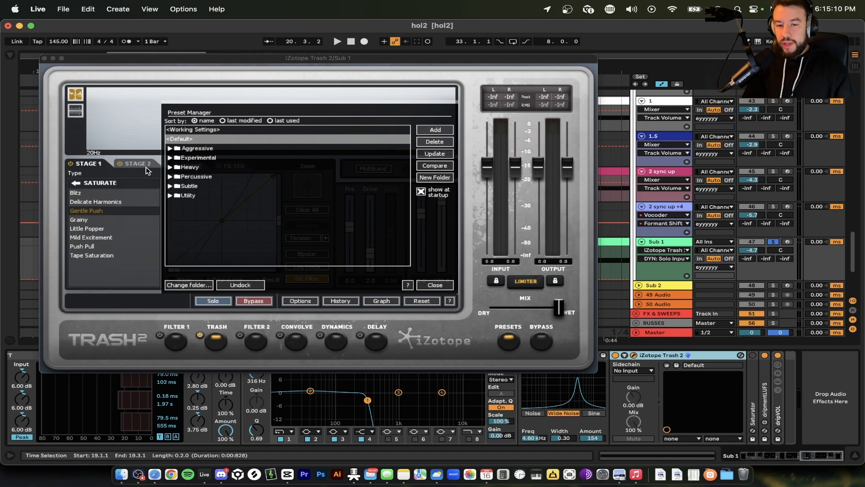
click(131, 165)
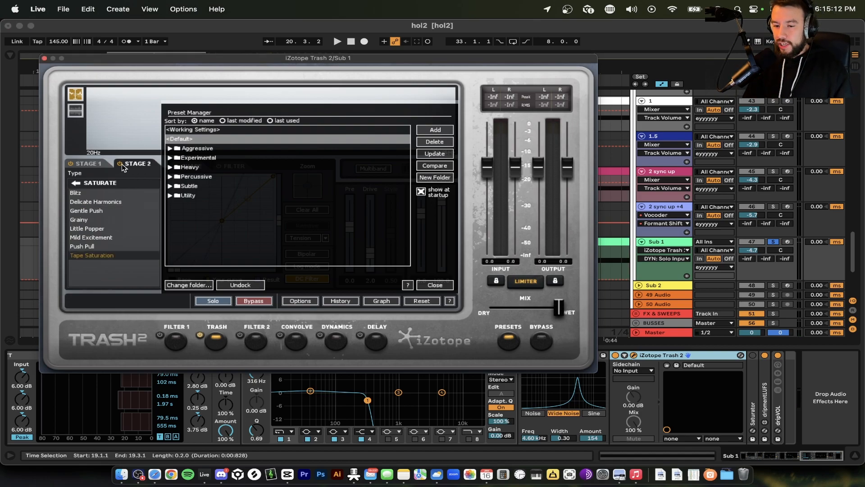
click(120, 164)
click(99, 165)
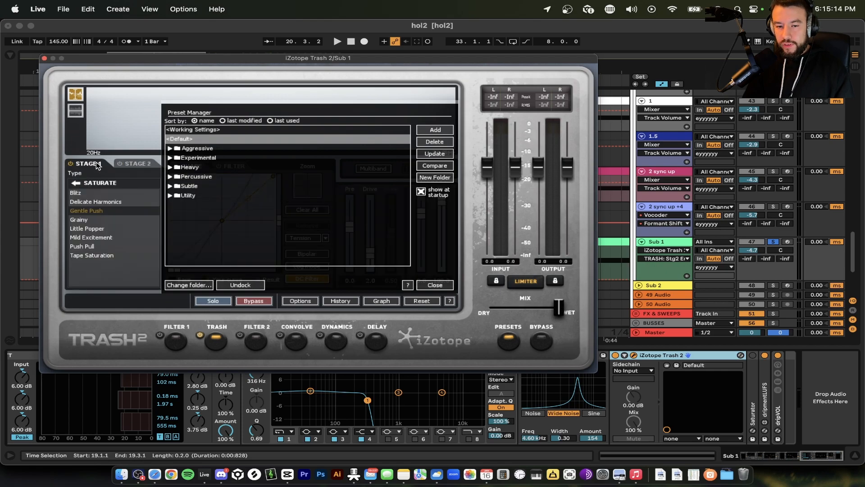
Toggle Trash 2's Gentle Push and Tape Saturation stages to compare them during playback, and close the plugin window
click(75, 182)
click(97, 254)
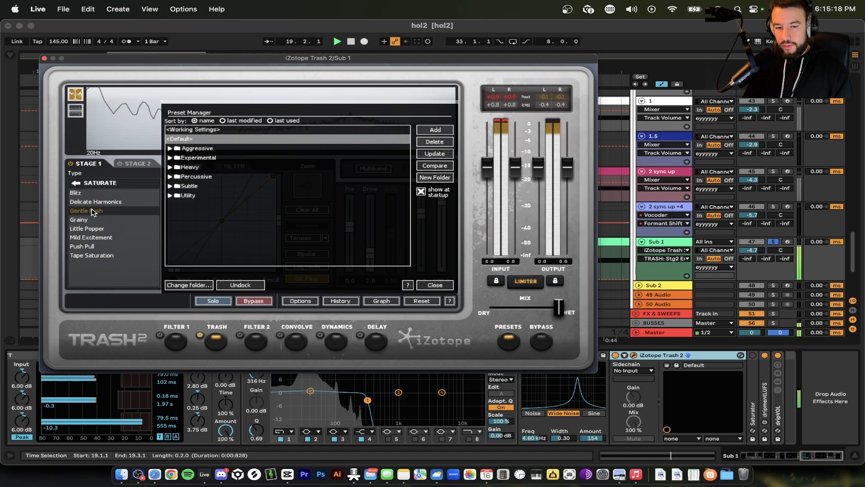
click(70, 164)
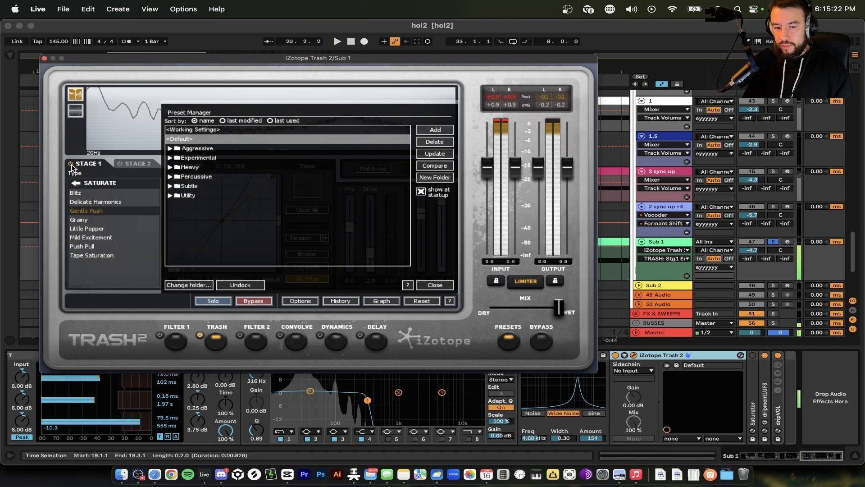
click(136, 166)
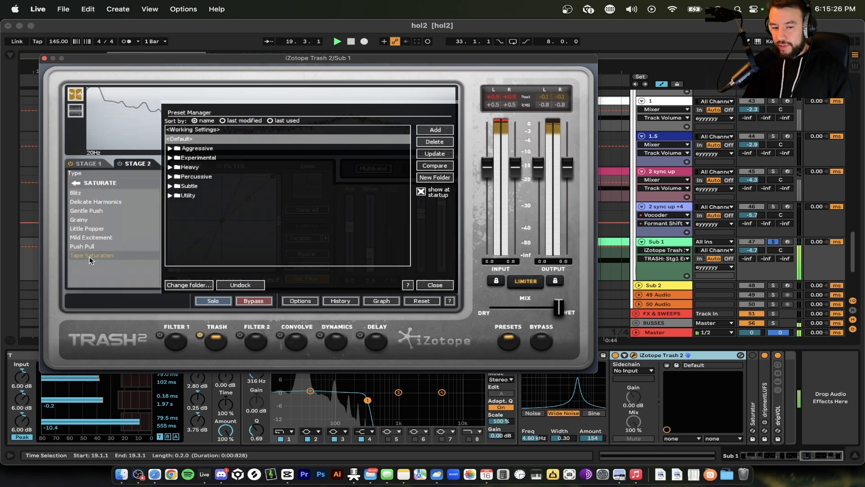
click(120, 165)
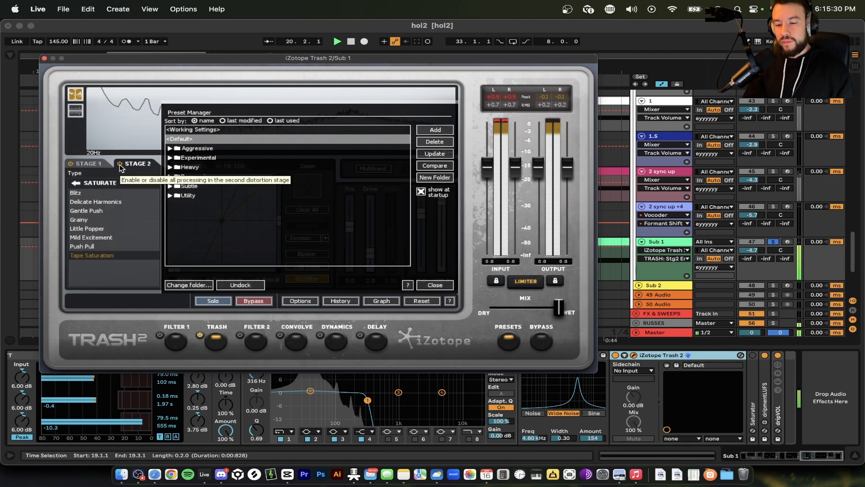
click(43, 58)
key(space)
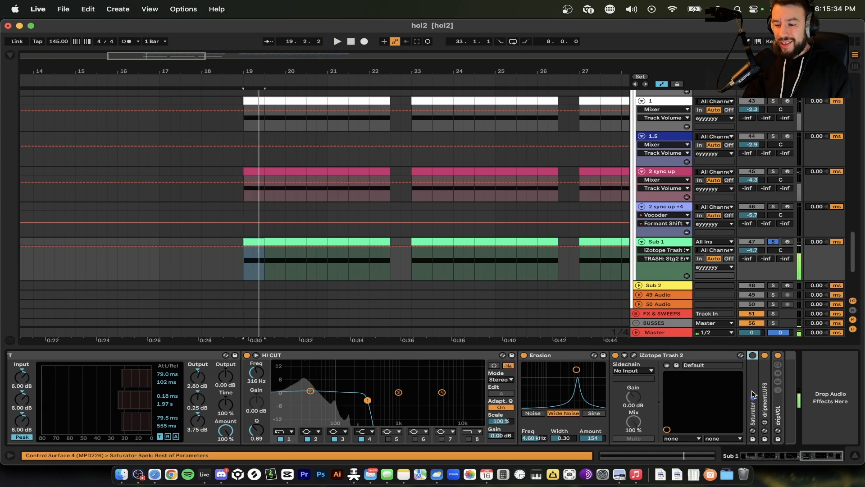
Expand and switch on the Saturator, and play Sub 1 with dripmentLUFS expanded to check its loudness
double_click(752, 395)
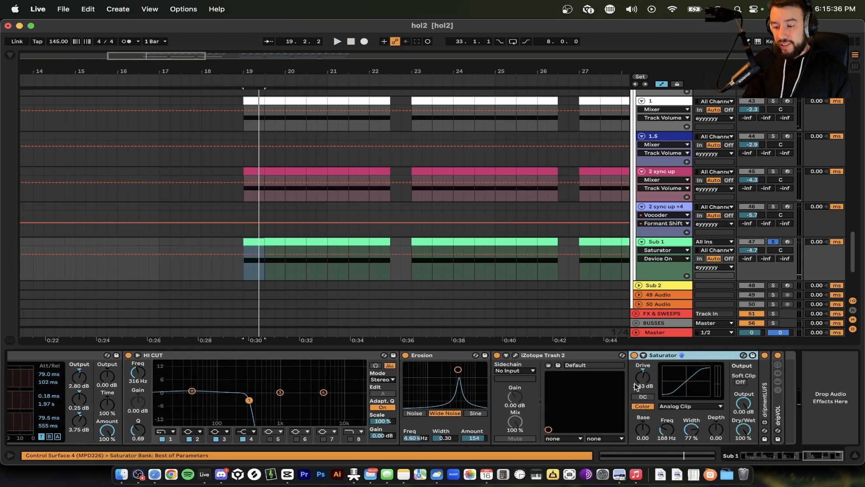
key(space)
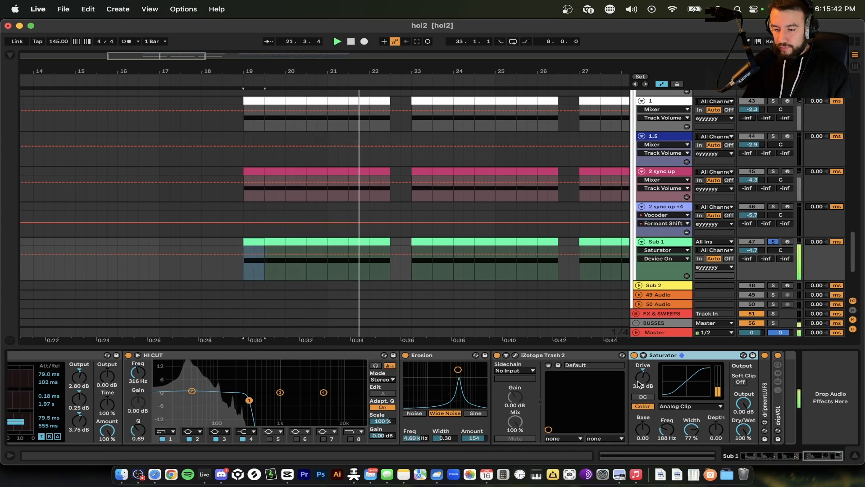
double_click(764, 384)
scroll(763, 384, right, 3)
key(space)
key(space)
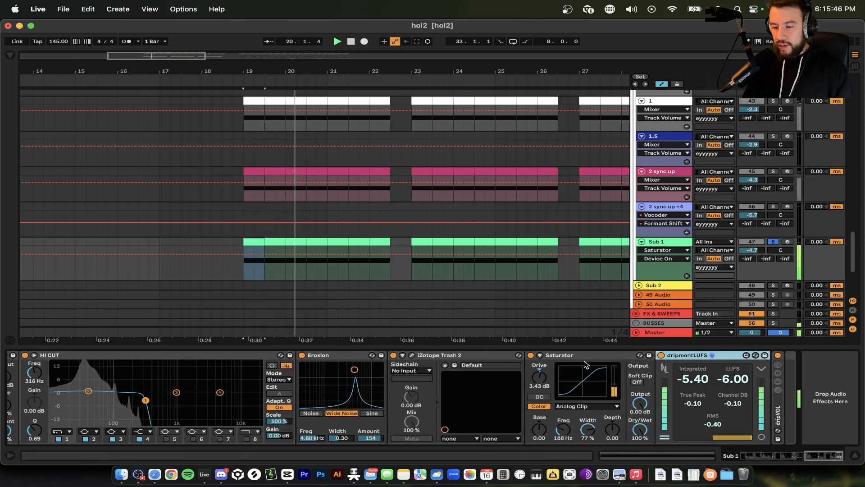
double_click(562, 356)
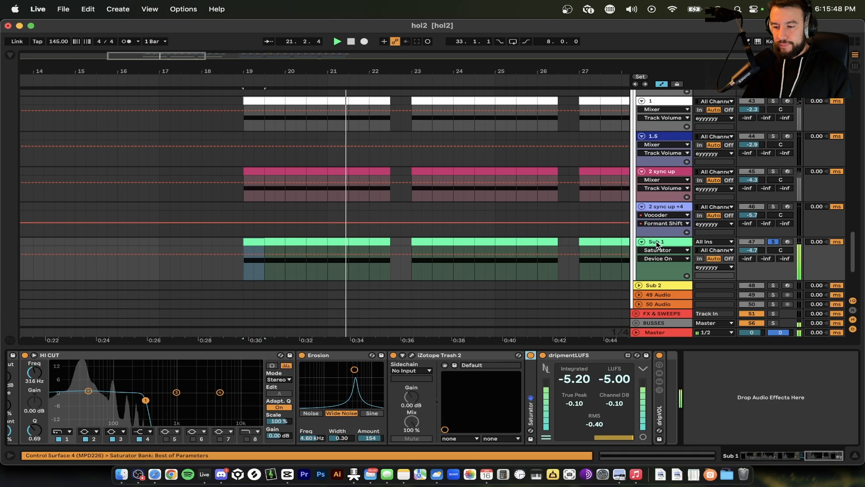
Hide the device chain and solo track 1 of the eyyyyyy group instead of Sub 1, playing it from bar 19
drag(626, 346, 626, 366)
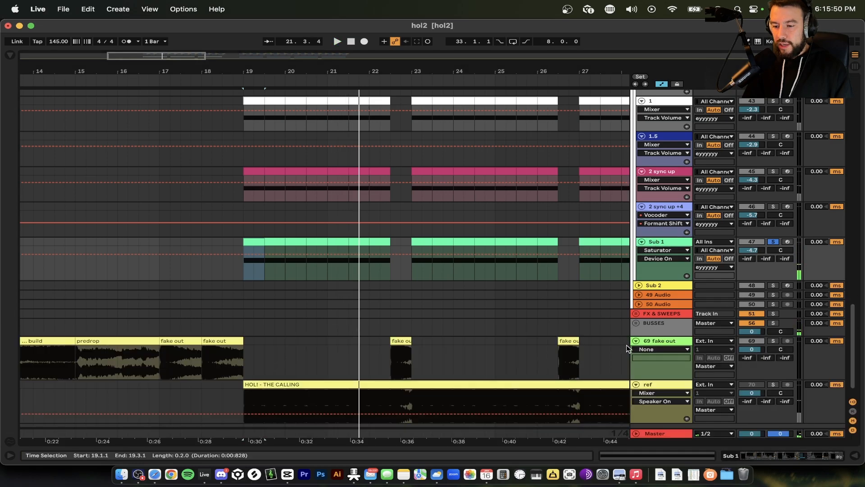
scroll(627, 356, up, 3)
scroll(626, 356, left, 1)
scroll(774, 299, up, 3)
click(773, 244)
click(286, 244)
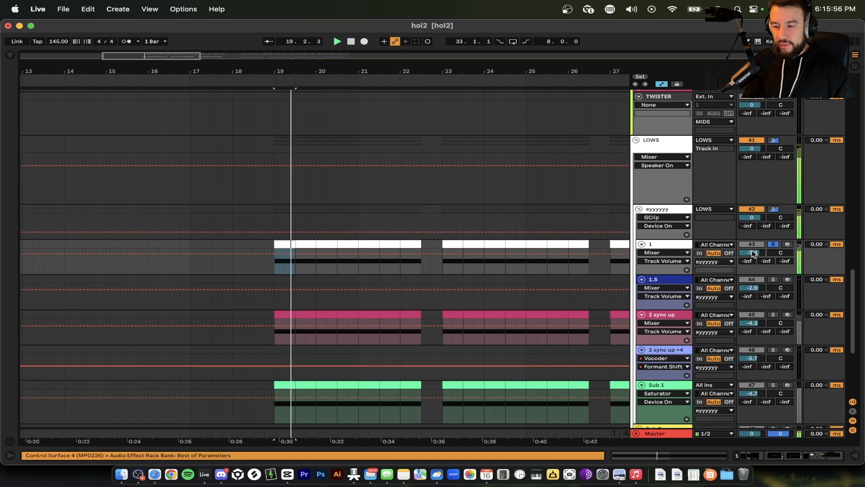
Show the device chain of track 1, hide it again, and look over the arrangement's other tracks during playback
double_click(669, 245)
scroll(436, 223, up, 8)
scroll(435, 221, up, 1)
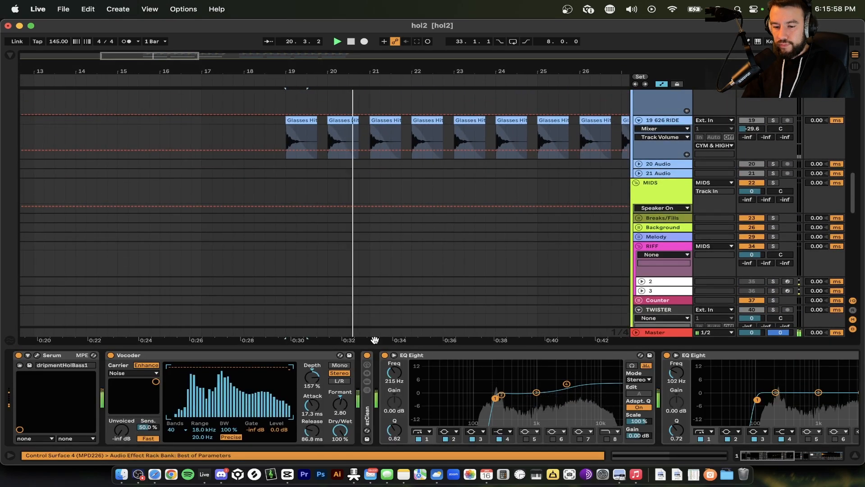
drag(349, 346, 350, 358)
scroll(349, 344, up, 9)
scroll(351, 347, down, 12)
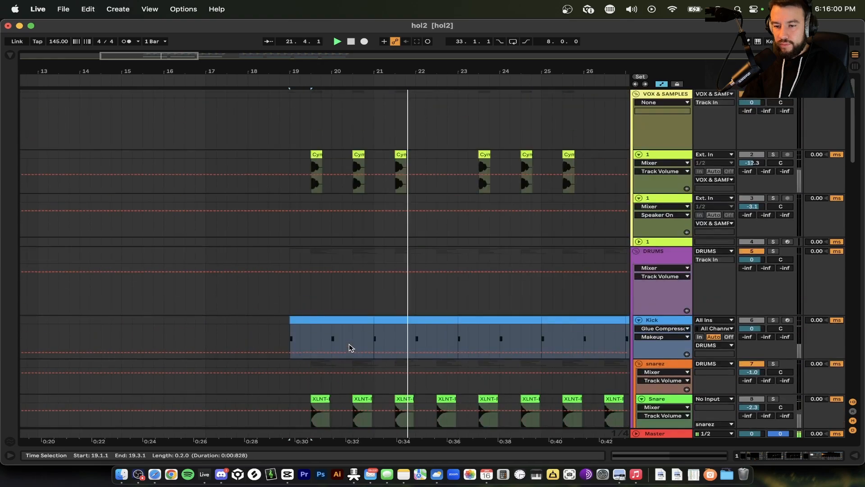
scroll(350, 347, up, 1)
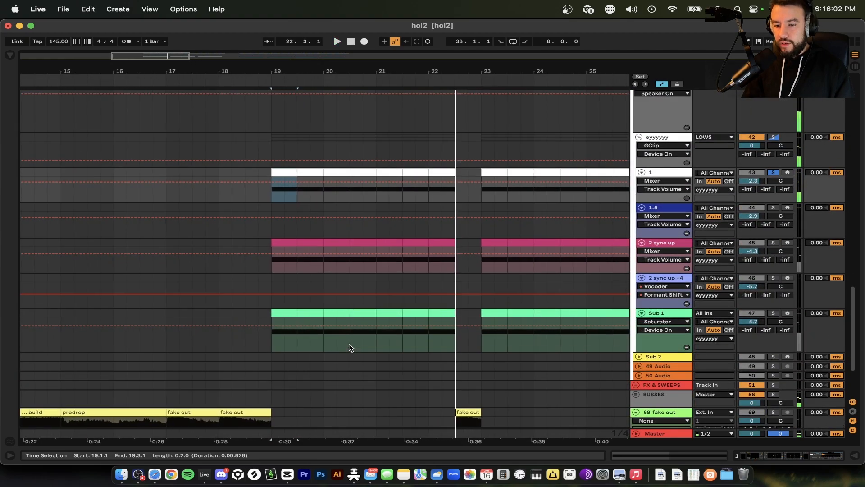
Add Sub 1 to the solo alongside track 1 and play both basses together from bar 19
super+click(773, 313)
key(space)
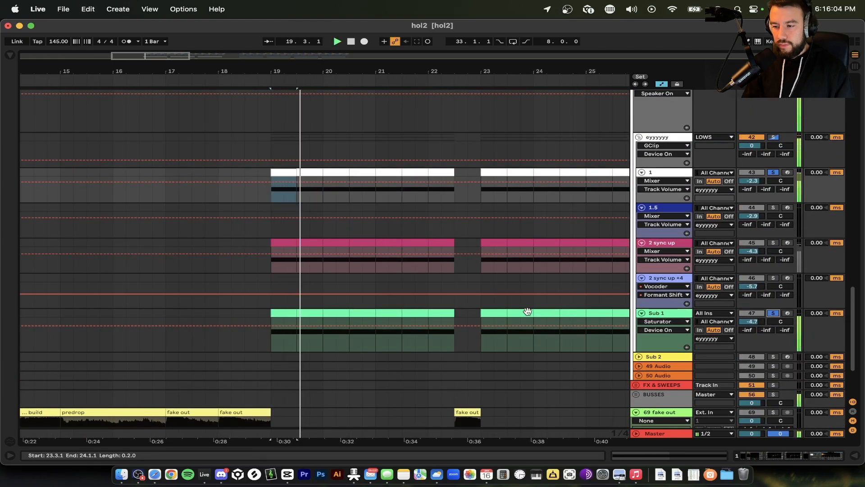
Show the eyyyyyy group's device chain and toggle GClip on and off to compare the clipping during playback
double_click(658, 137)
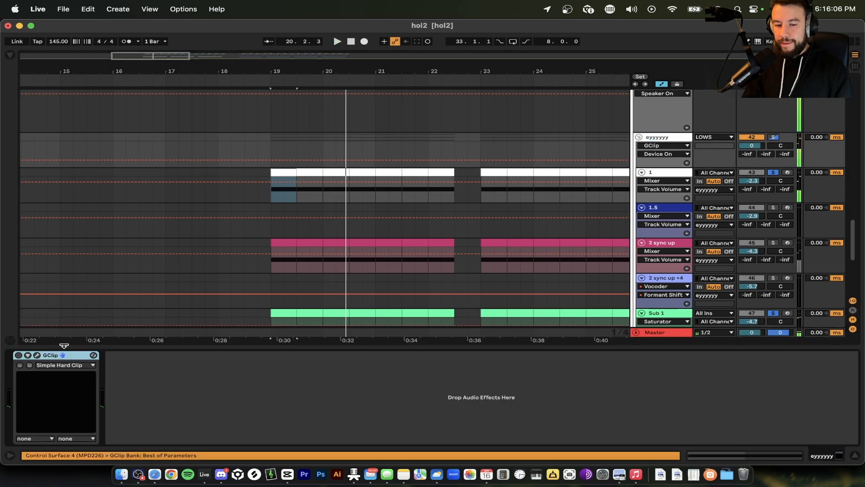
click(18, 355)
key(space)
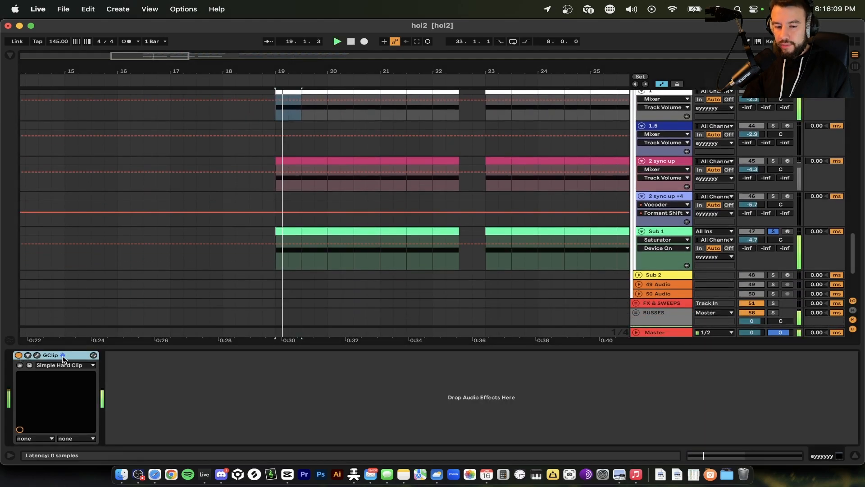
click(19, 355)
key(space)
key(space)
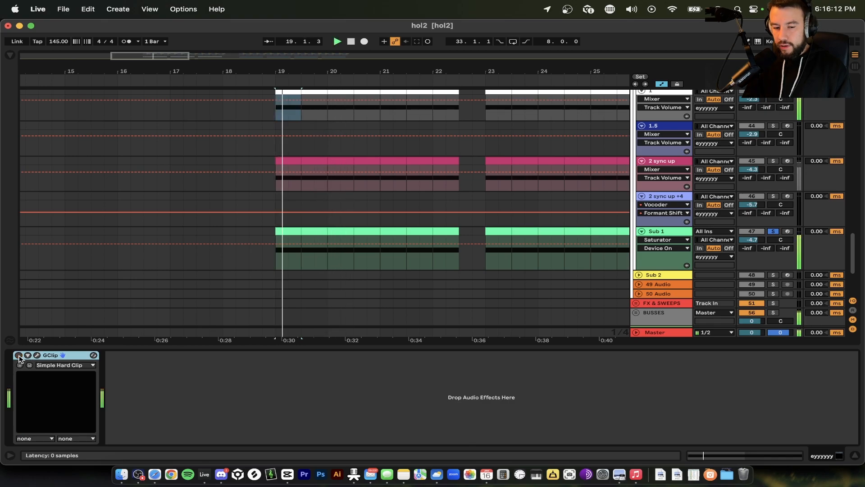
click(18, 356)
key(space)
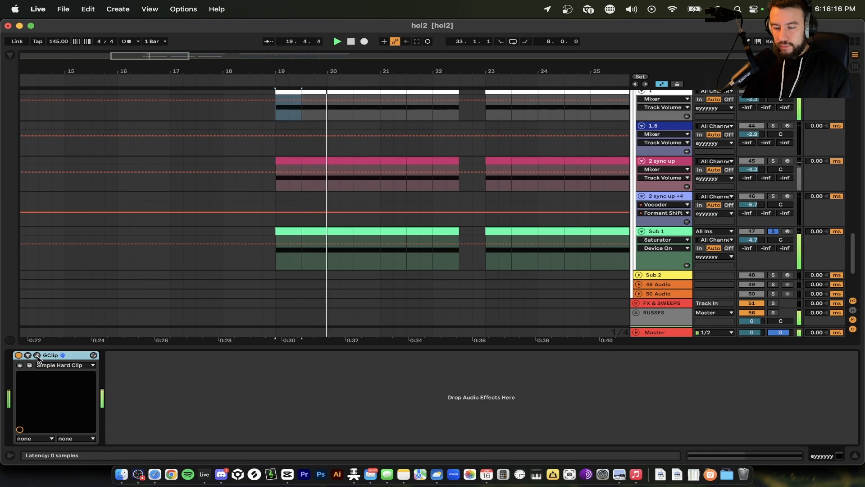
Open the eyyyyyy group's GClip, set its gain to 5.8 dB while listening, and close the plugin window
click(37, 355)
click(116, 208)
key(space)
mouse_move(116, 208)
mouse_down()
mouse_move(114, 219)
mouse_move(113, 207)
mouse_up()
key(space)
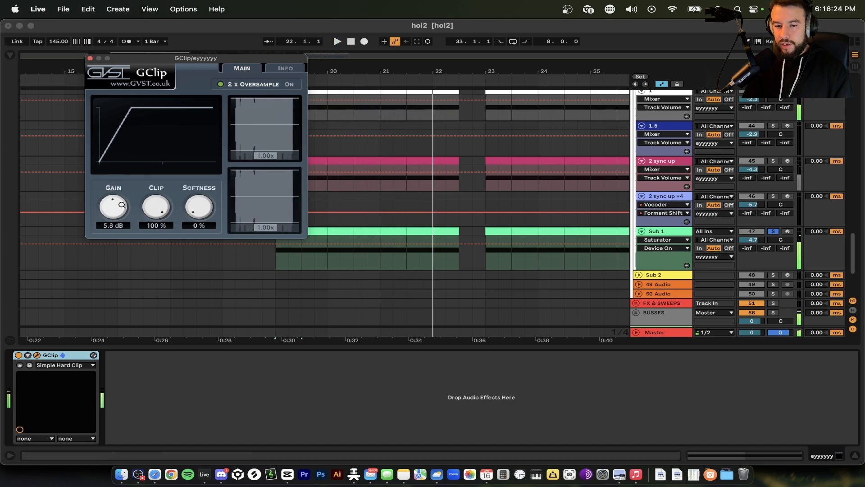
click(90, 58)
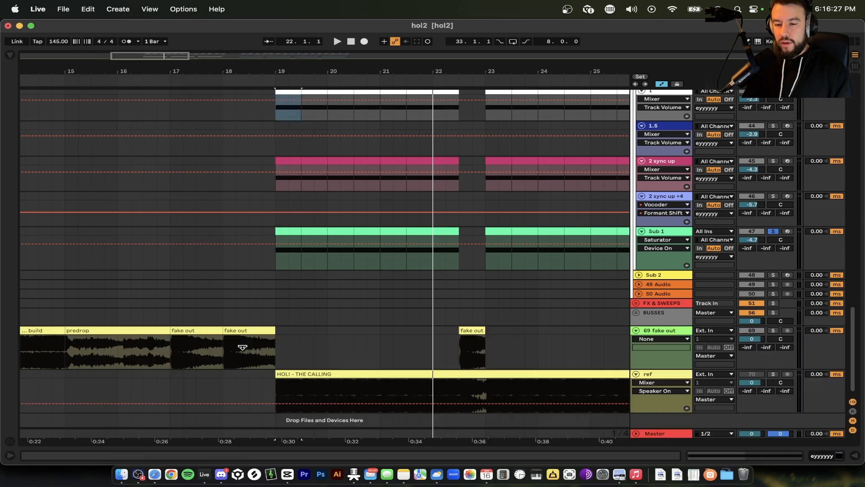
Play track 1 and Sub 1 briefly from bar 19 and look over the group's clips in the arrangement
scroll(364, 261, up, 3)
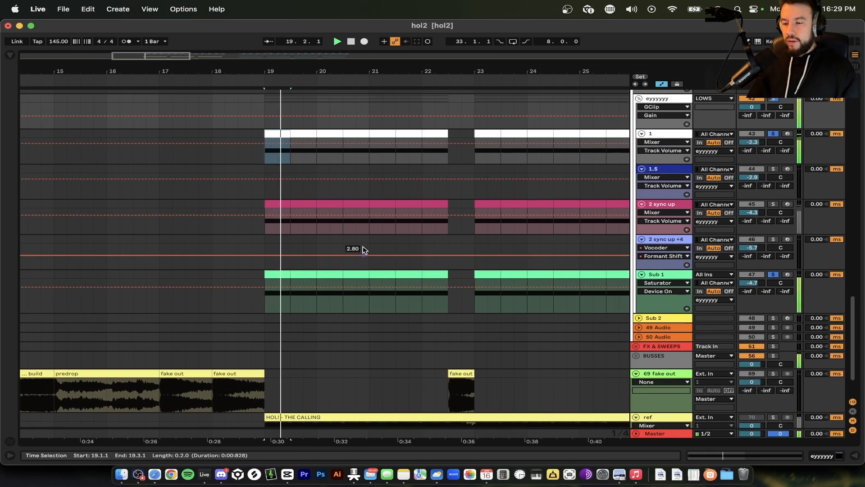
key(space)
scroll(315, 177, up, 1)
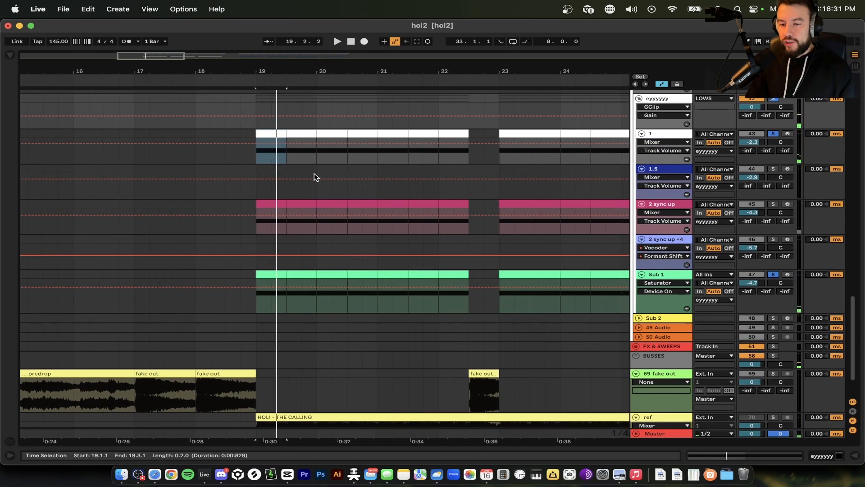
scroll(314, 173, up, 1)
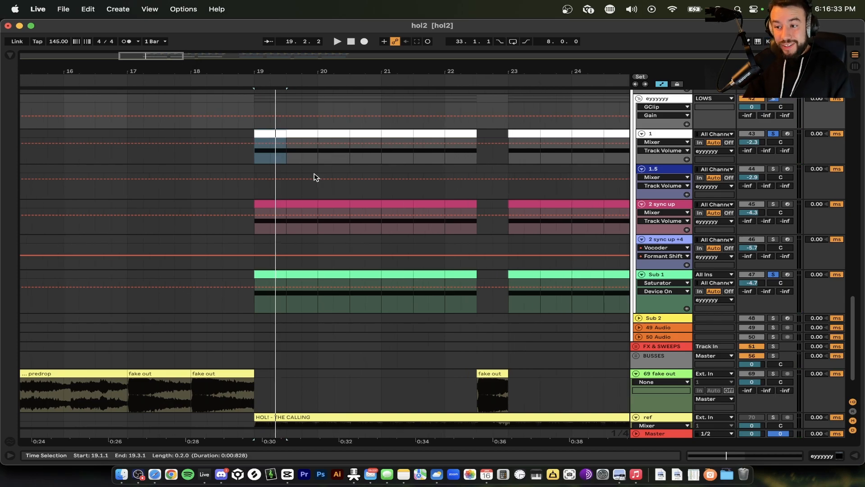
scroll(314, 173, right, 2)
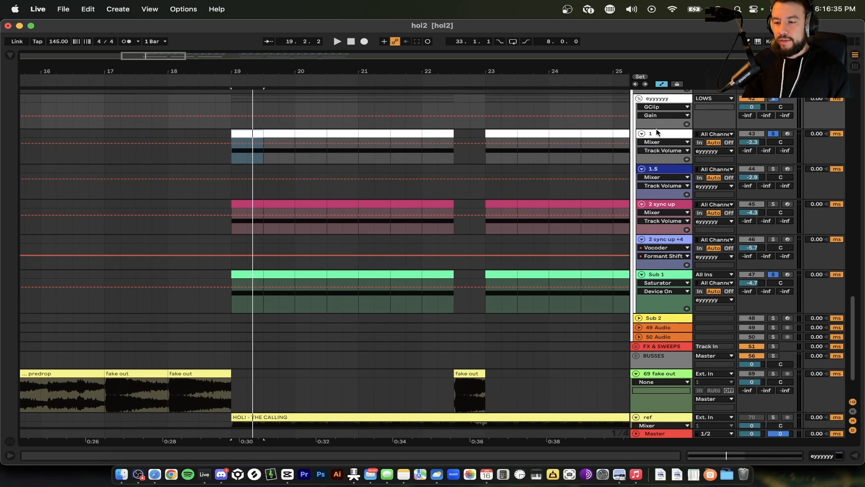
Show track 1's device chain and collapse Vocoder, ezClean, both EQ Eights and JSTClip
double_click(656, 131)
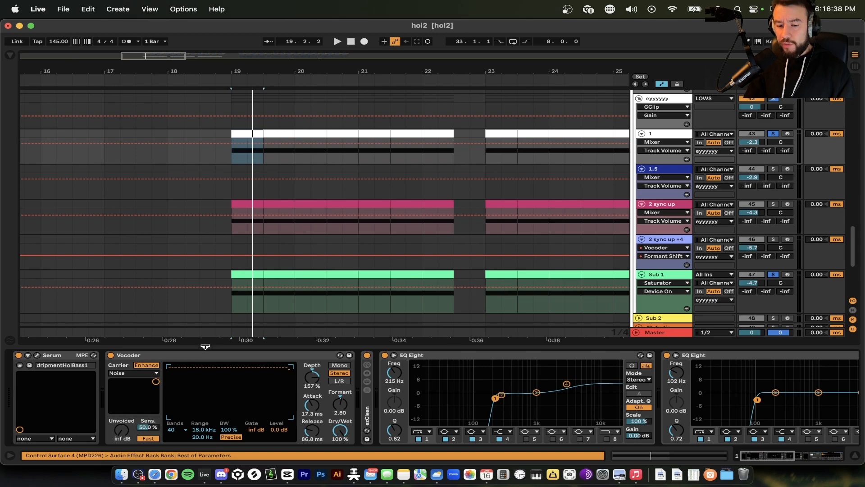
click(41, 358)
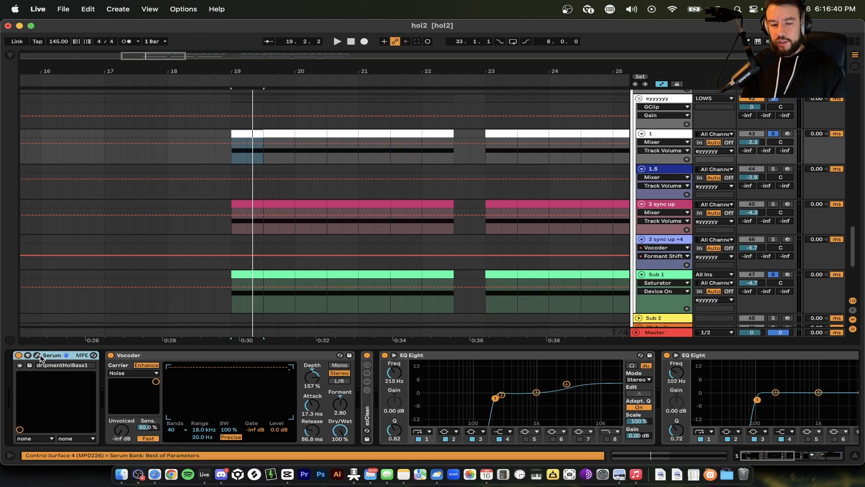
double_click(176, 355)
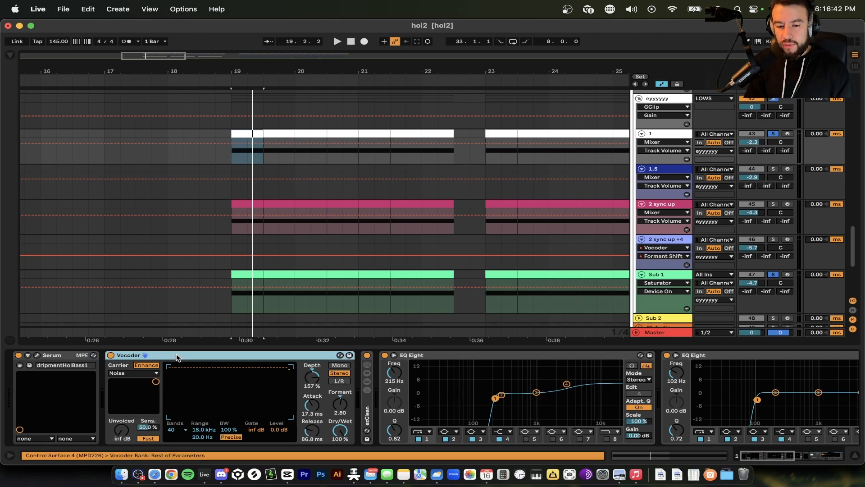
double_click(179, 355)
double_click(198, 356)
double_click(225, 356)
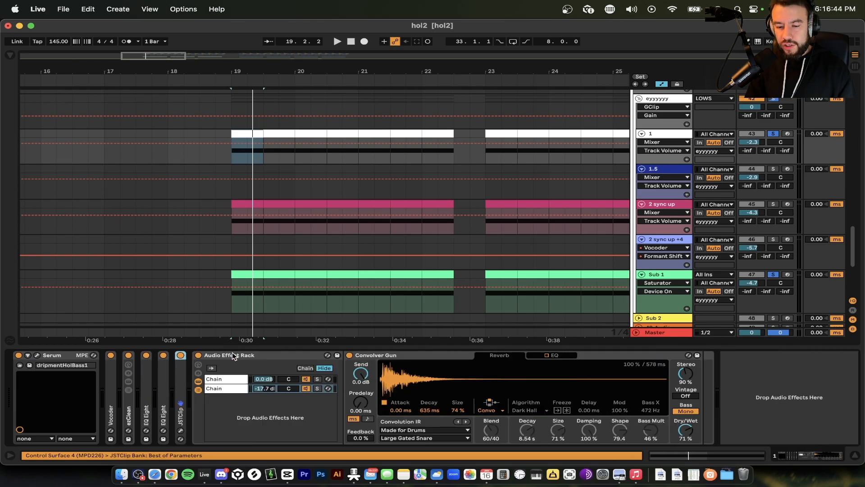
Rename the Audio Effect Rack holding the Convolver Gun to reverb and collapse it
click(250, 356)
key(super+r)
text(re)
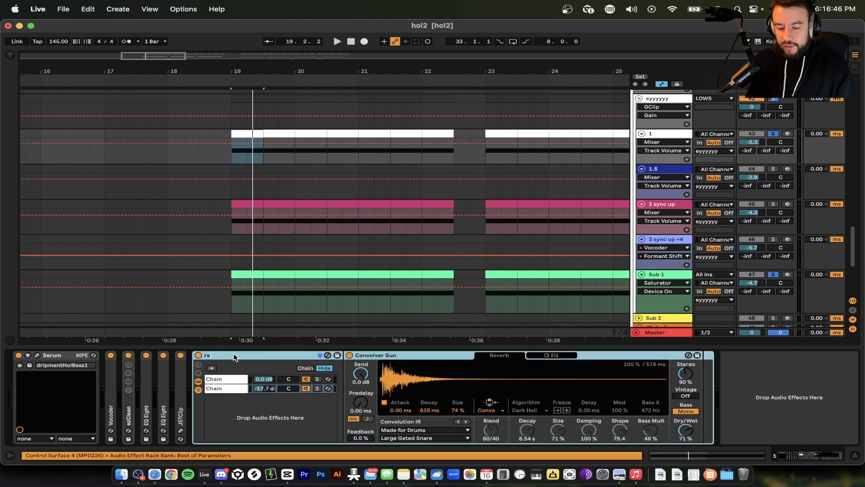
key(Return)
double_click(235, 355)
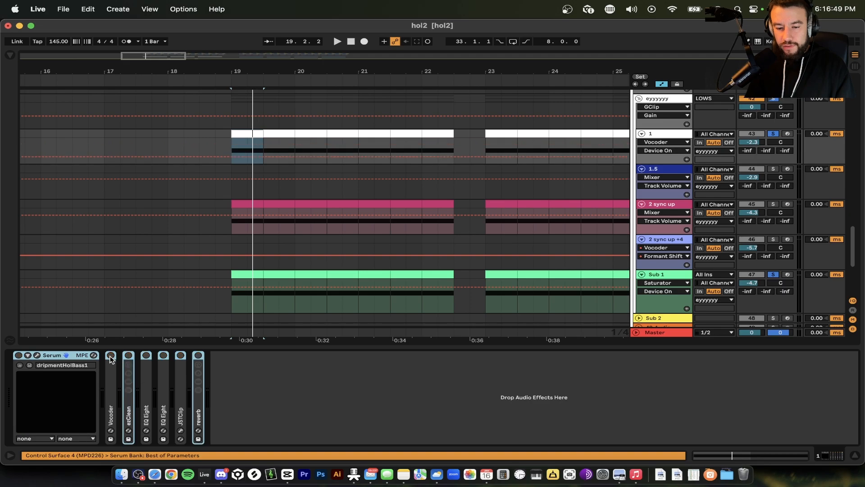
Leave only Serum active on track 1 with the effects bypassed, open it, and play the dry dripmentHolBass1 patch
click(19, 357)
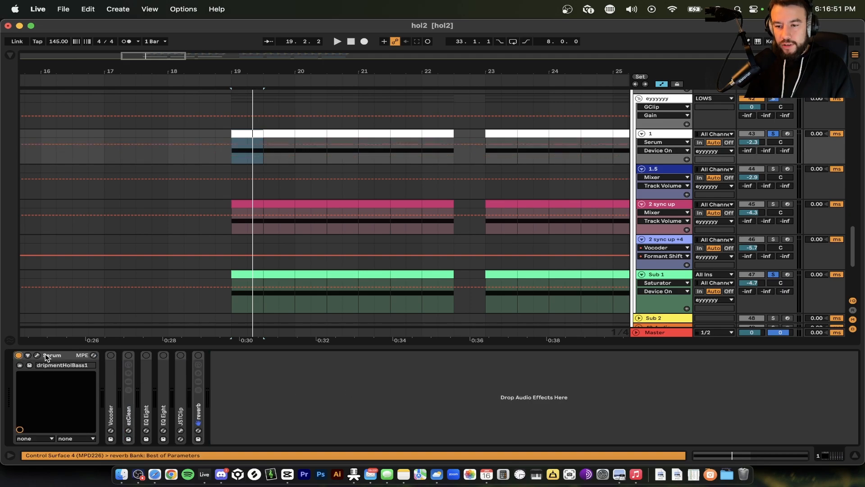
key(space)
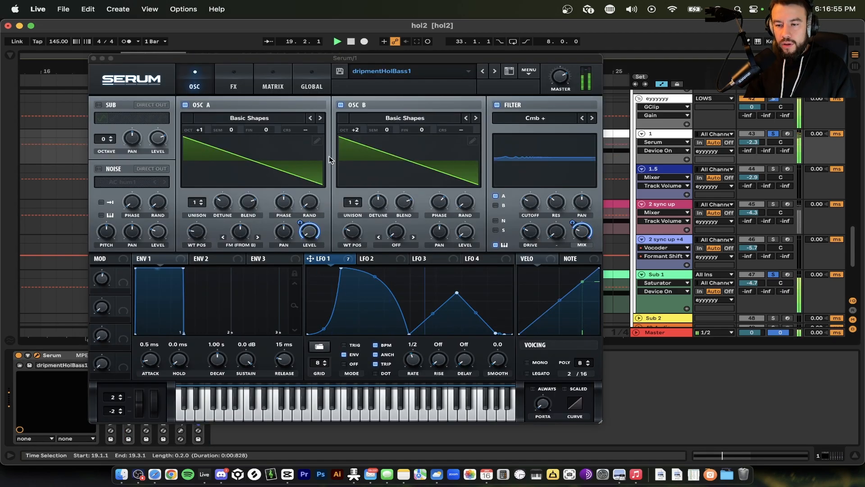
key(space)
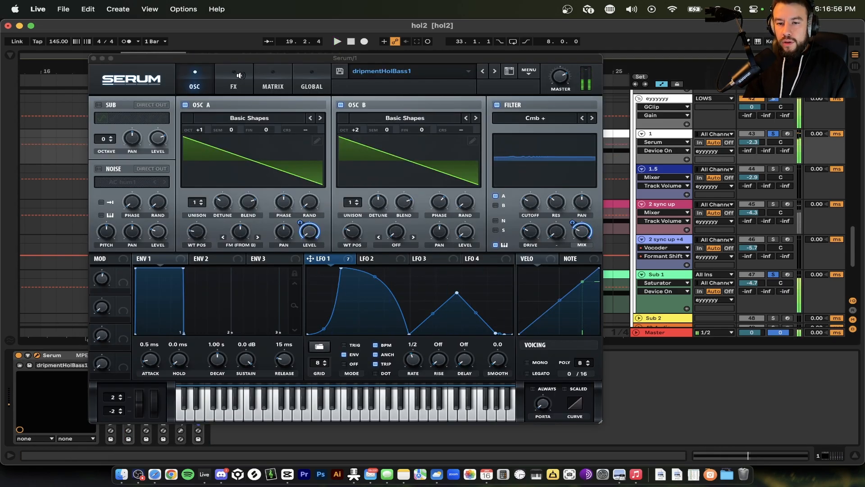
click(244, 73)
click(194, 82)
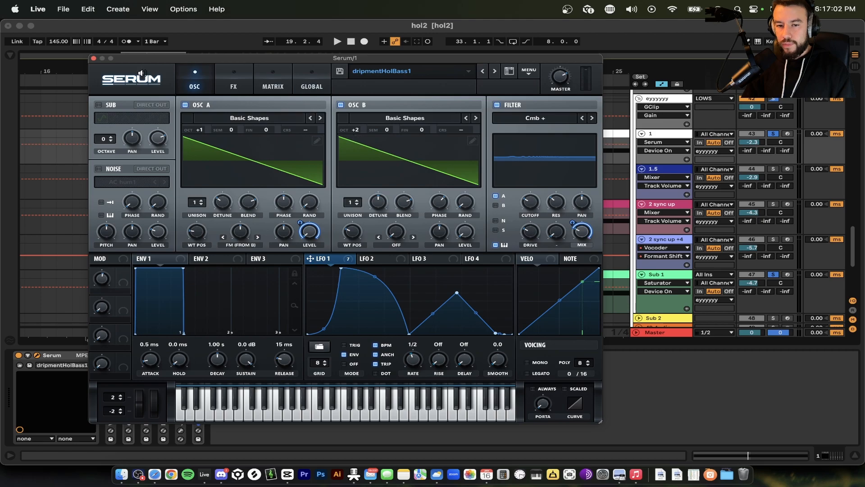
Close Serum, view the MIDI note in track 1's clip at bar 19, and hide the clip editor
click(94, 58)
double_click(243, 135)
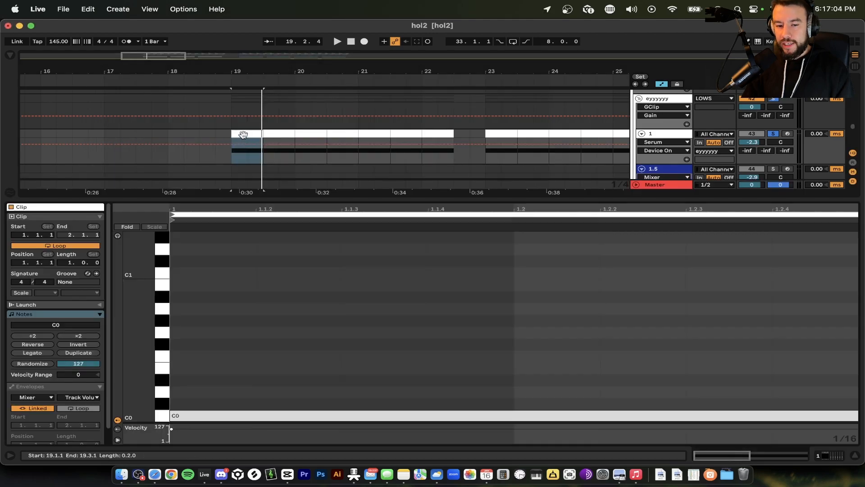
double_click(219, 200)
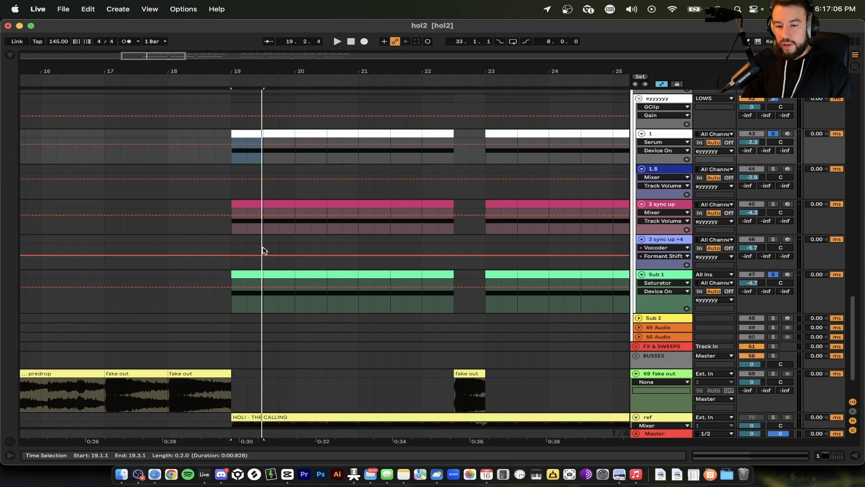
Reopen track 1's Serum and examine its filter type list, cutoff, resonance, drive and mix settings
scroll(264, 251, down, 3)
double_click(245, 234)
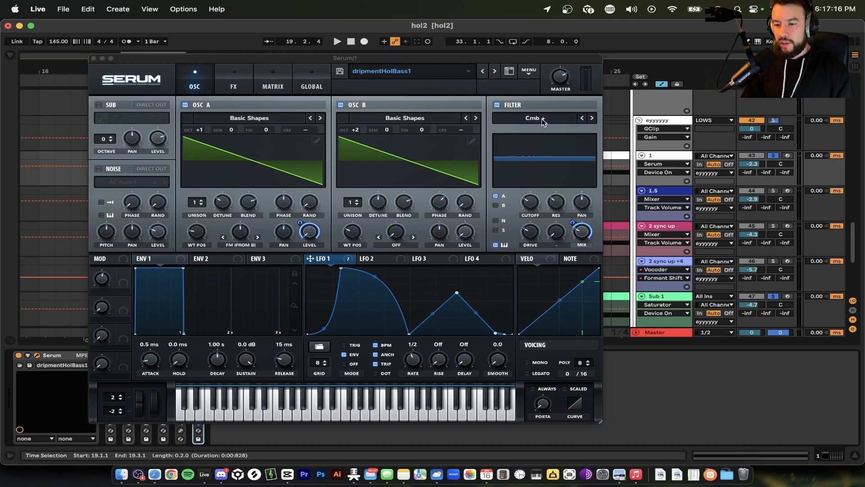
click(533, 117)
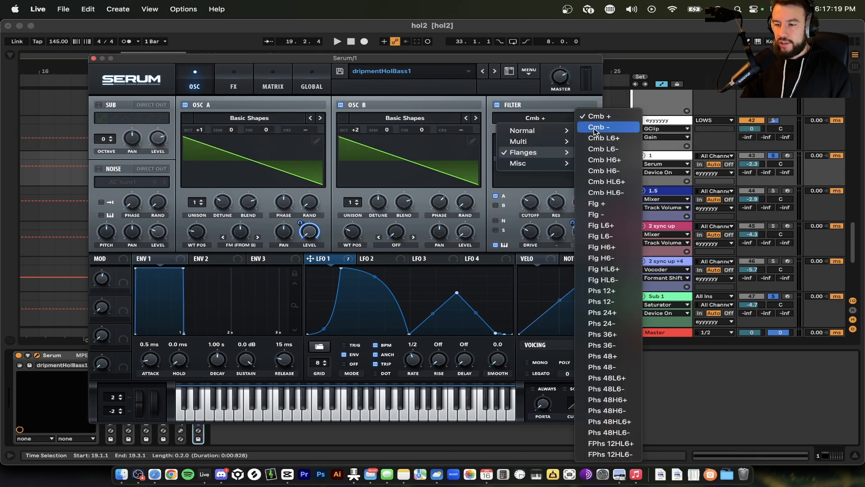
click(541, 104)
click(532, 202)
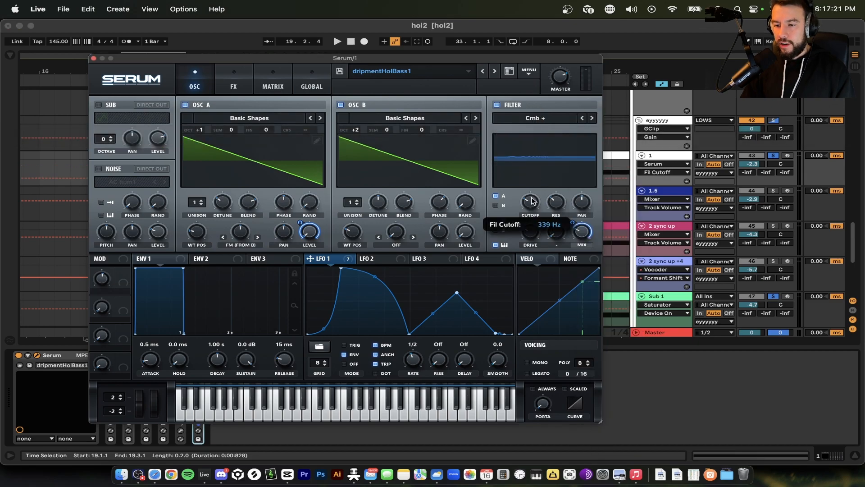
click(553, 204)
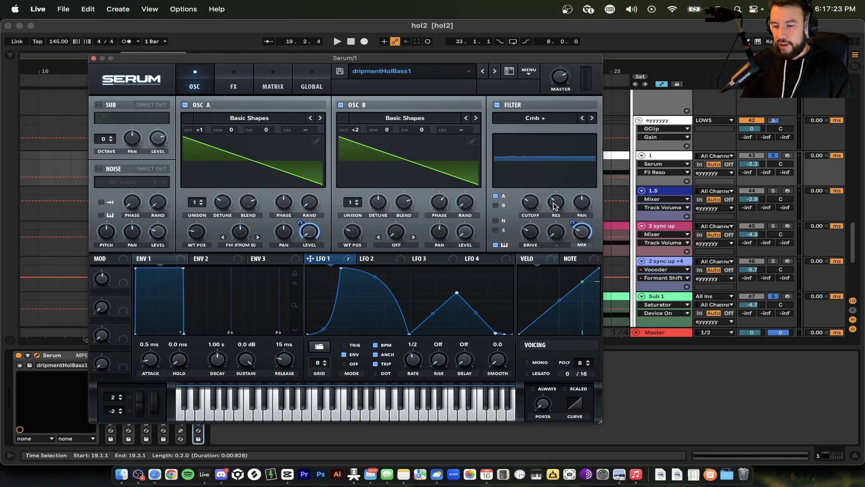
click(531, 232)
click(575, 237)
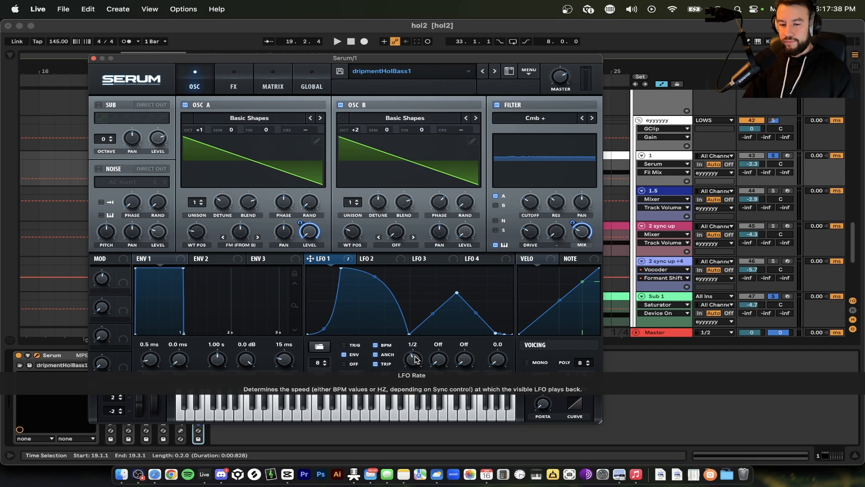
Examine the LFO 1 rate, then oscillator A's level, FM (From B) warp amount and wavetable position in Serum
mouse_move(306, 232)
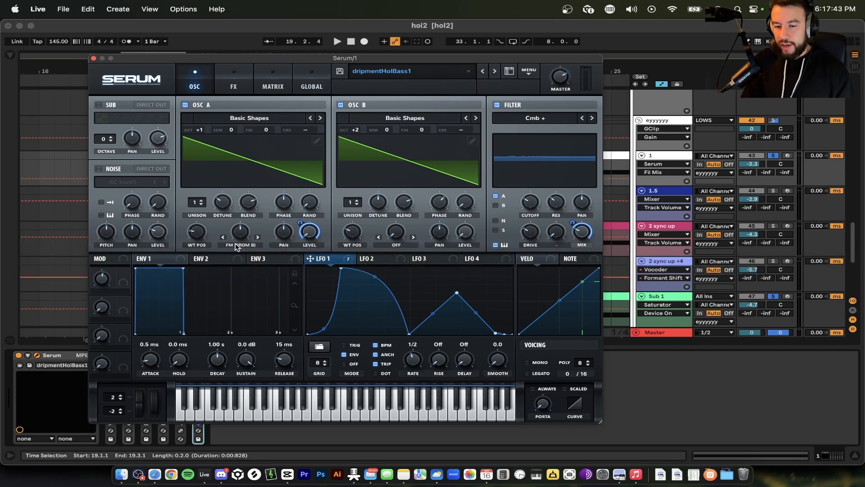
click(235, 246)
click(241, 232)
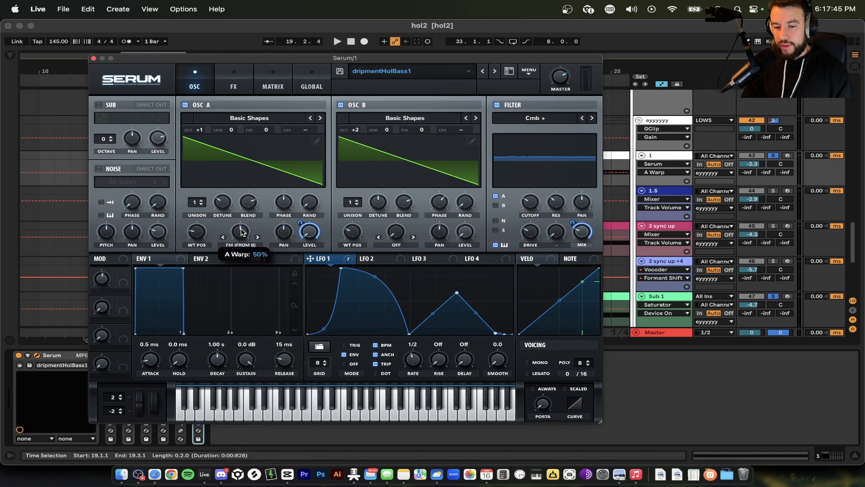
click(198, 232)
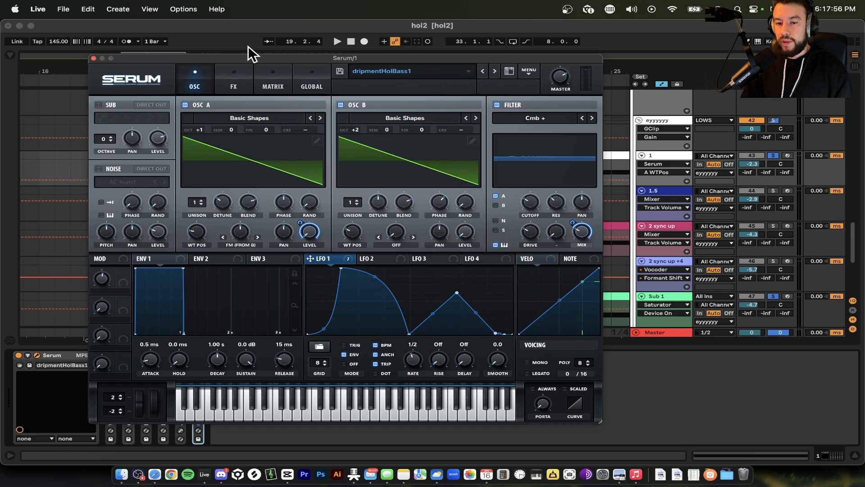
Show Serum's effects page and check the Hyper module's mix, detune and rate settings
click(244, 86)
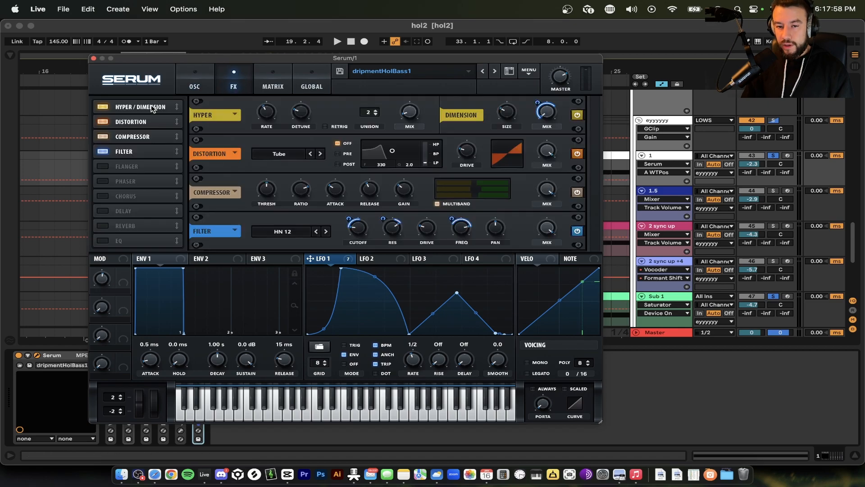
click(411, 116)
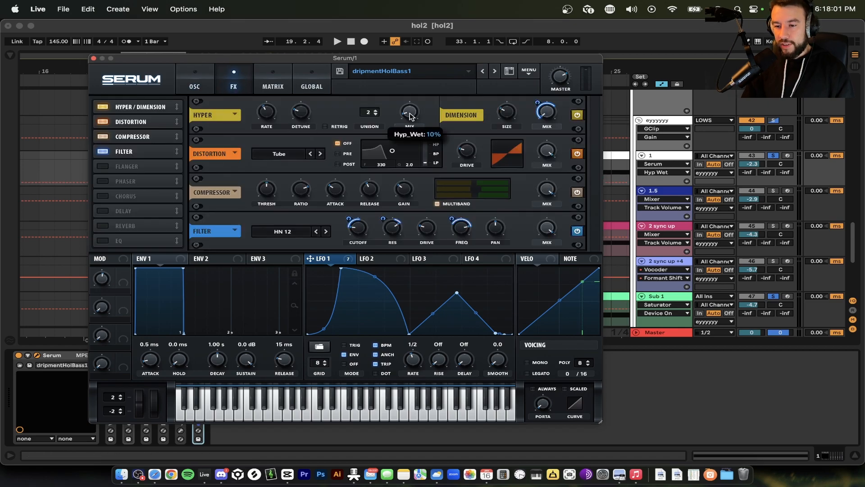
click(300, 110)
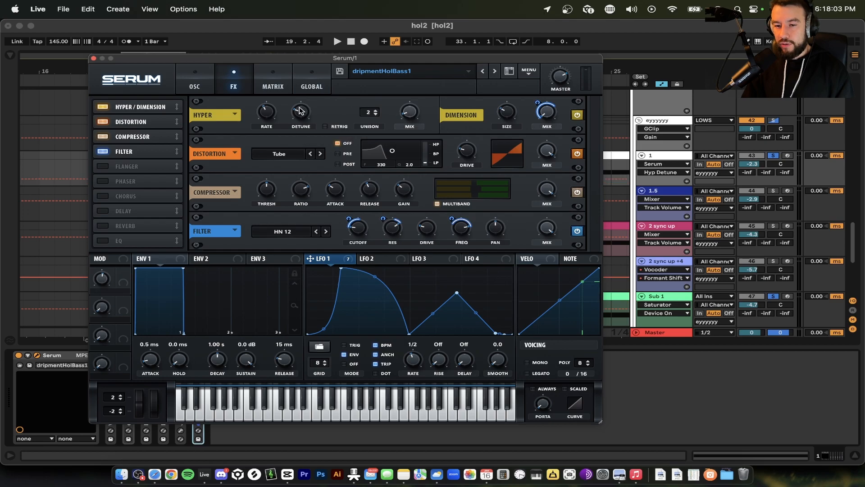
click(272, 114)
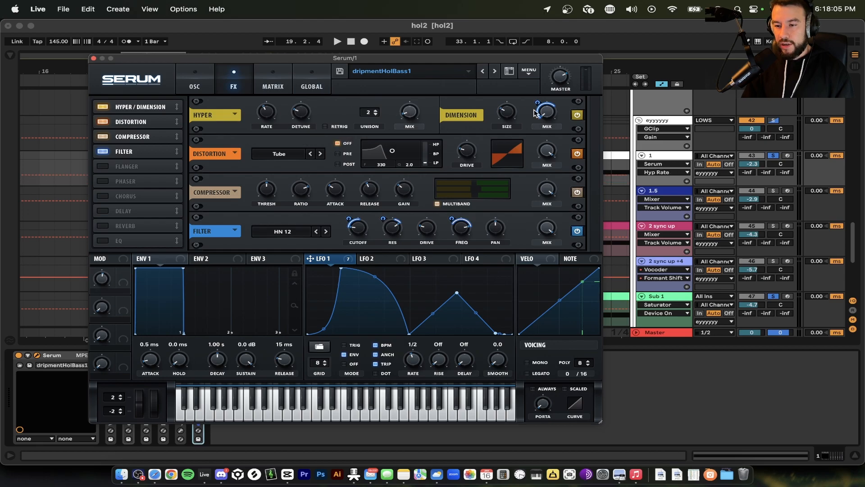
Check the Dimension size and mix, the Tube distortion's drive and mix, and the compressor gain on Serum's effects page
click(507, 116)
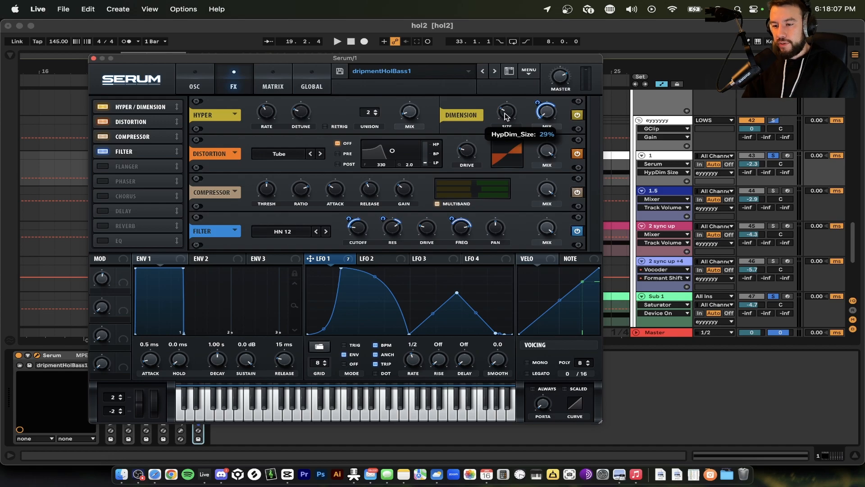
click(546, 115)
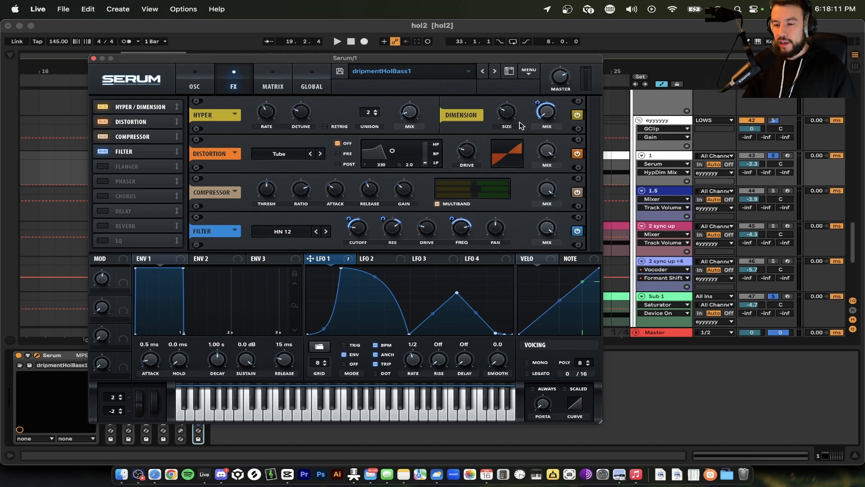
mouse_move(535, 101)
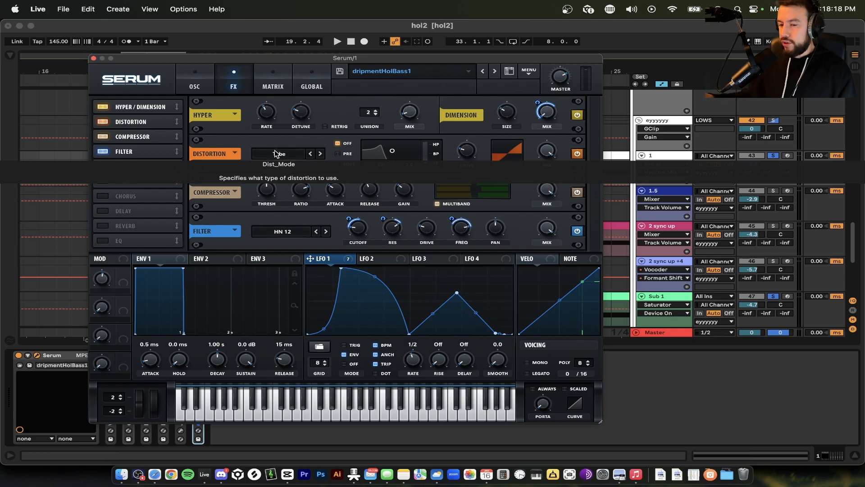
click(467, 151)
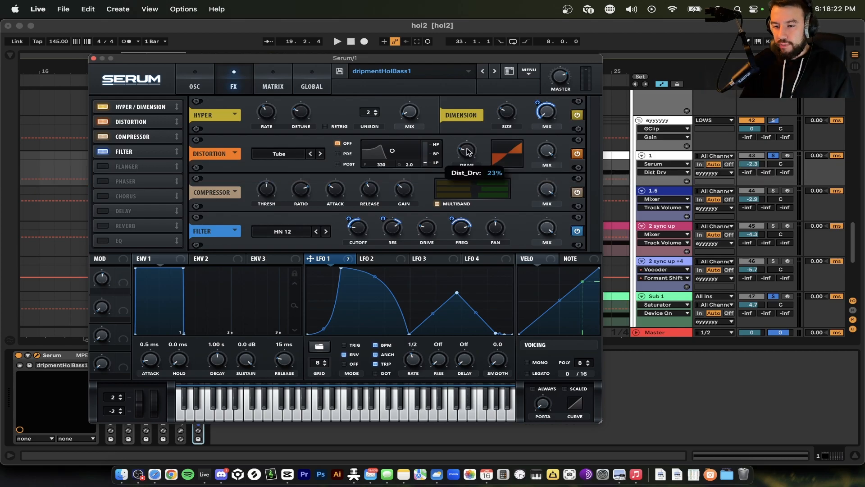
click(549, 153)
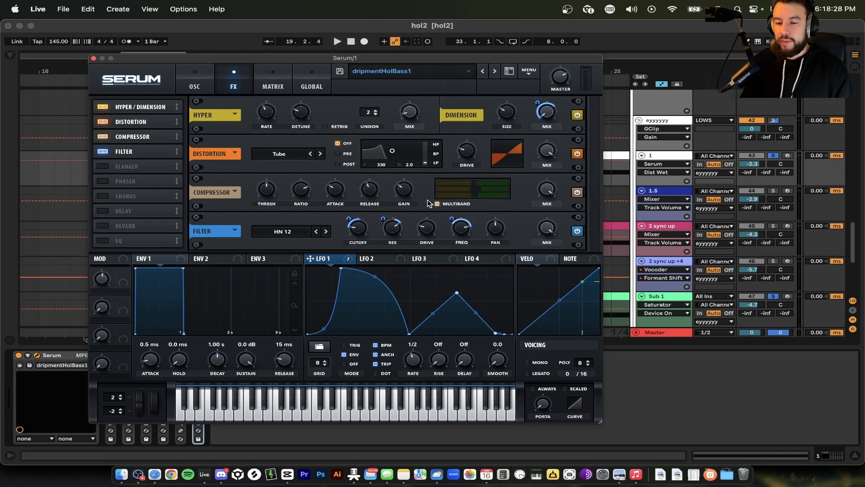
mouse_move(405, 194)
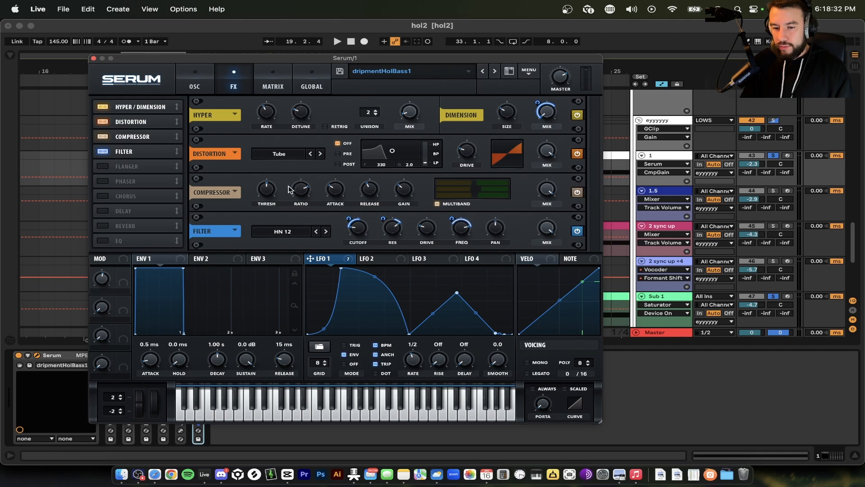
Examine the effects filter's cutoff, resonance, drive and frequency knobs together with their modulation amounts
click(359, 233)
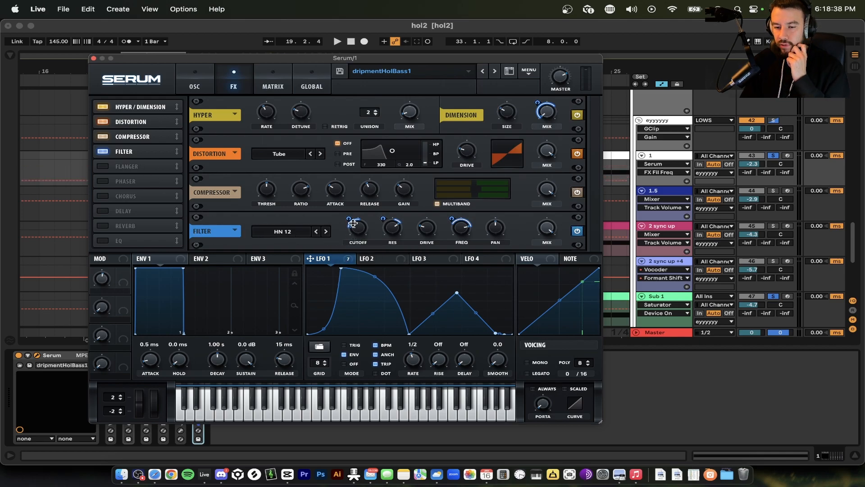
mouse_move(350, 219)
click(391, 231)
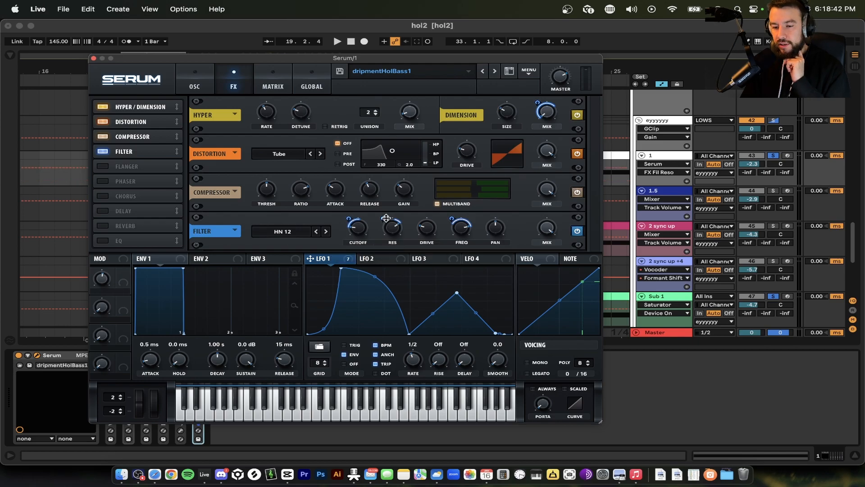
mouse_move(385, 218)
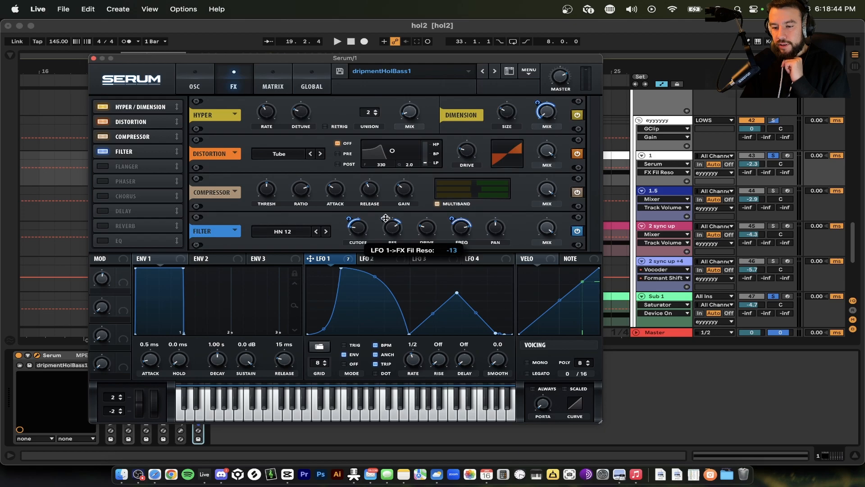
click(425, 231)
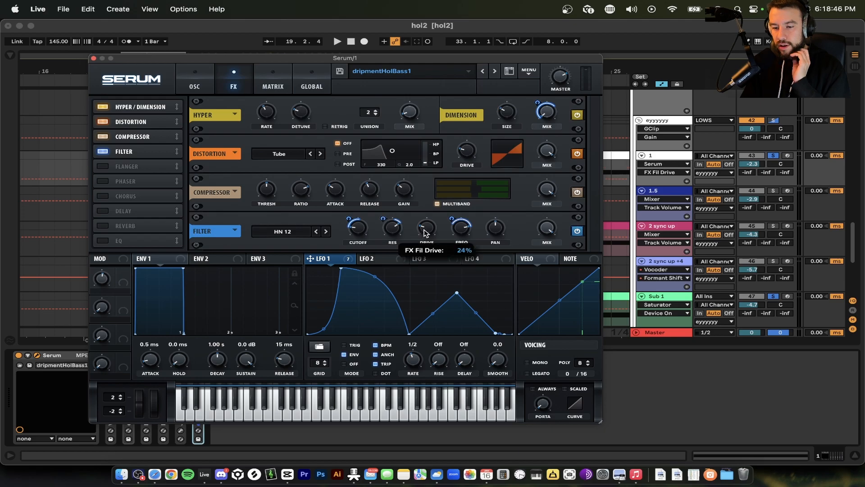
click(466, 229)
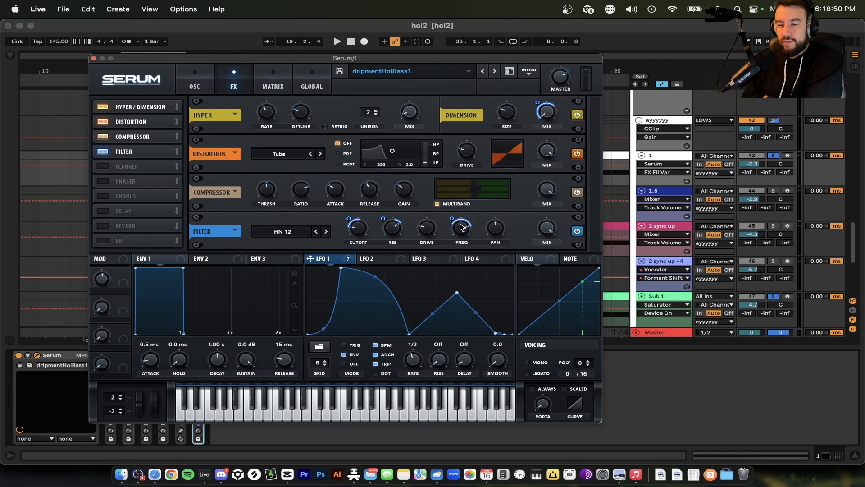
mouse_move(452, 219)
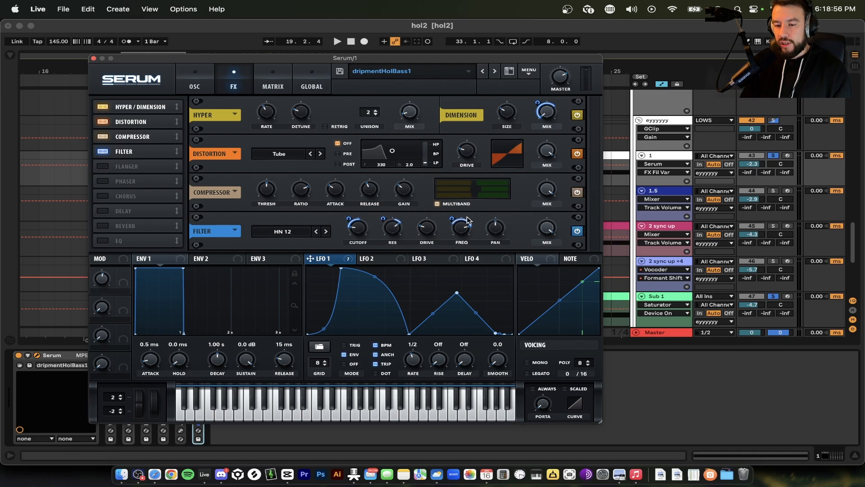
Play the bass from bar 19 and return Serum to its oscillator page
key(space)
key(space)
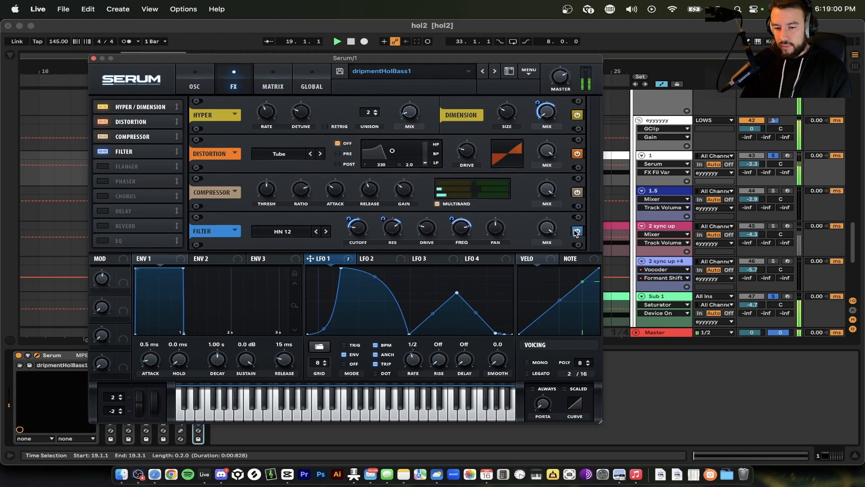
click(196, 85)
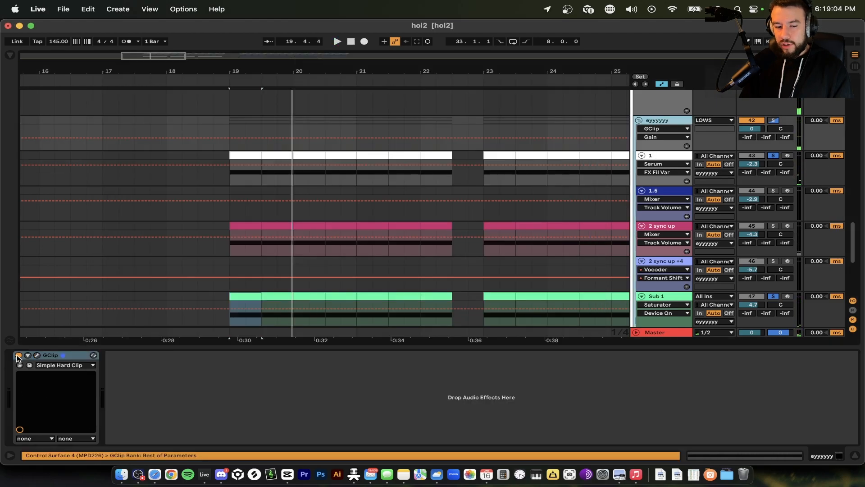
Turn off GClip on the eyyyyyy group, replay the bass, and close track 1's Serum window
key(space)
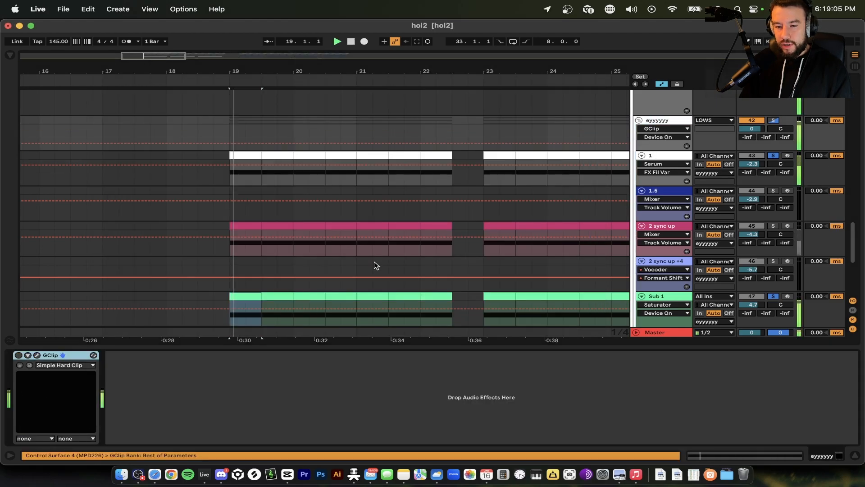
click(660, 156)
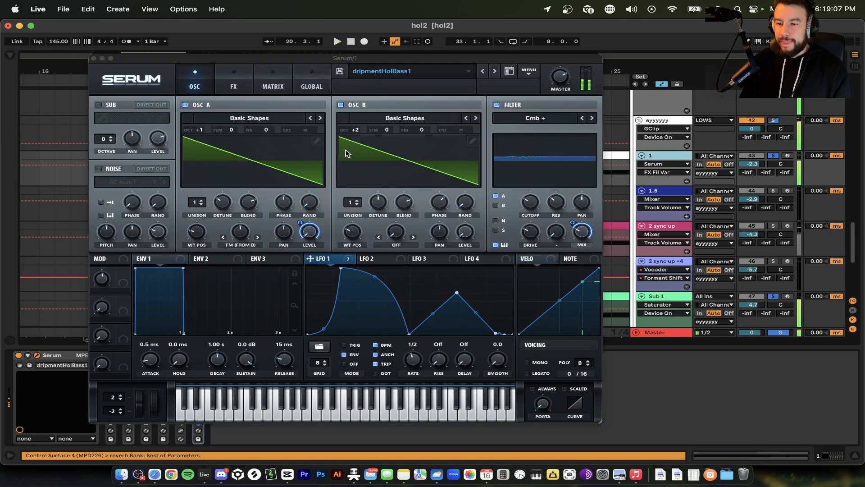
key(space)
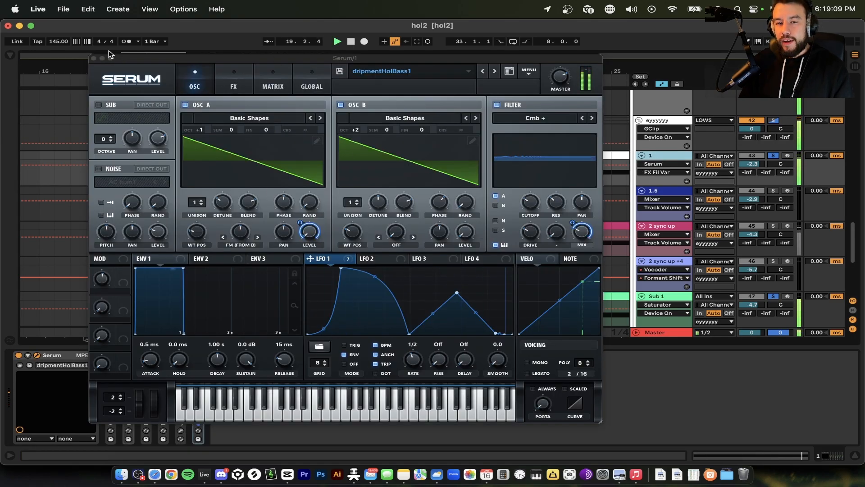
click(91, 60)
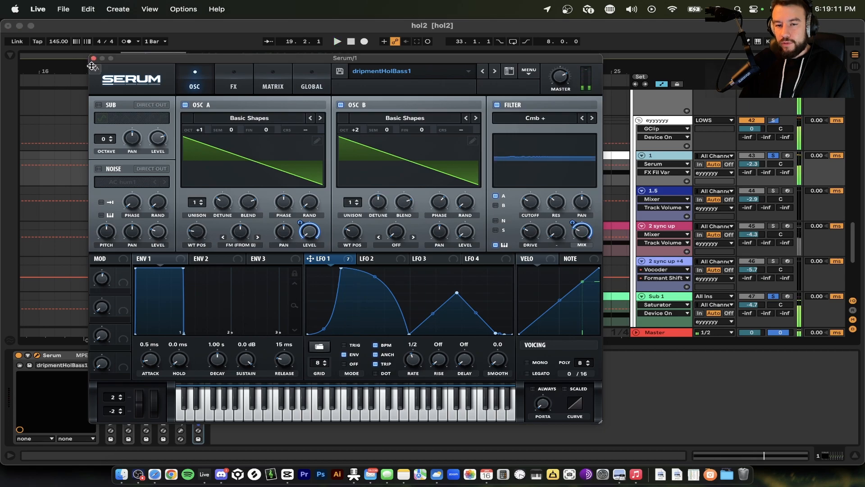
click(93, 58)
Expand the folded Vocoder in track 1's device chain and play the bass through it
double_click(112, 384)
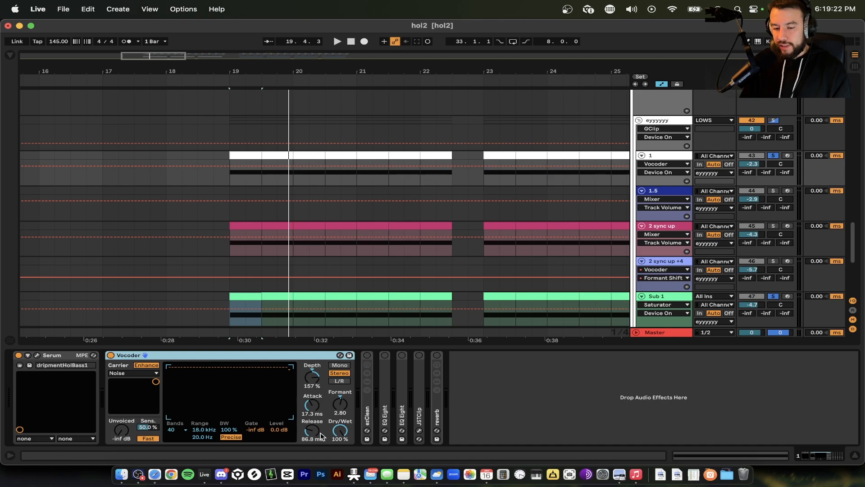
key(space)
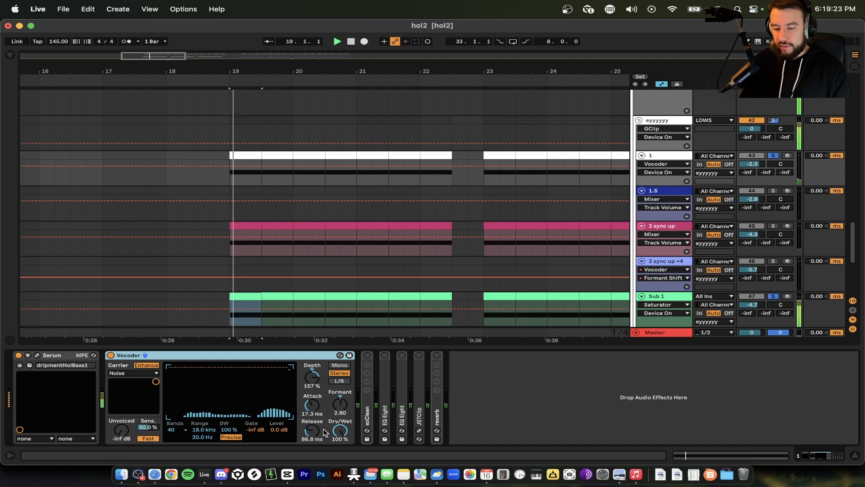
key(space)
Check the Vocoder's attack and try a different release time while replaying the bass
click(312, 405)
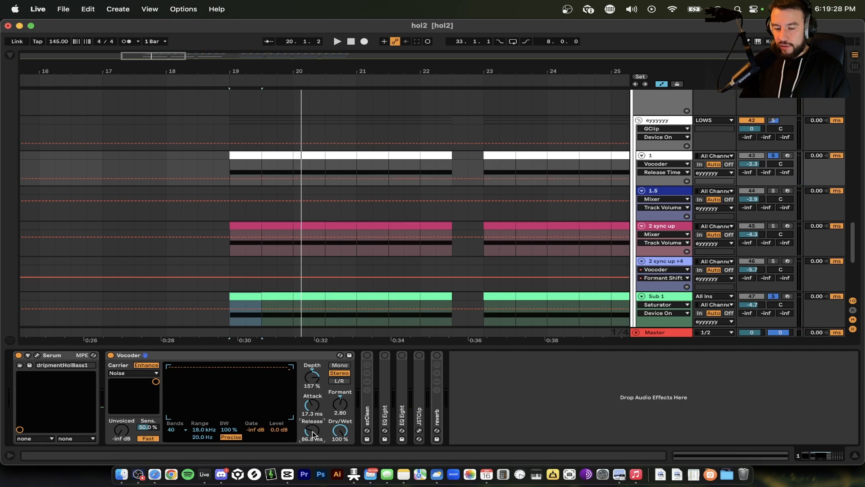
key(space)
drag(312, 430, 313, 441)
key(space)
key(space)
key(space)
key(space)
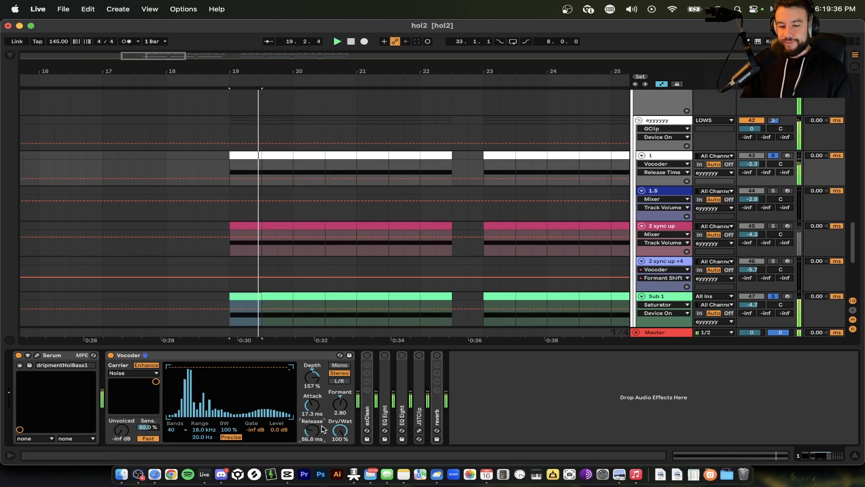
key(space)
Unfold the ezClean rack and examine its Reduce Ambience, OTT and CamelCrusher devices
double_click(367, 406)
scroll(367, 406, right, 2)
click(312, 355)
scroll(339, 385, right, 2)
scroll(356, 356, right, 2)
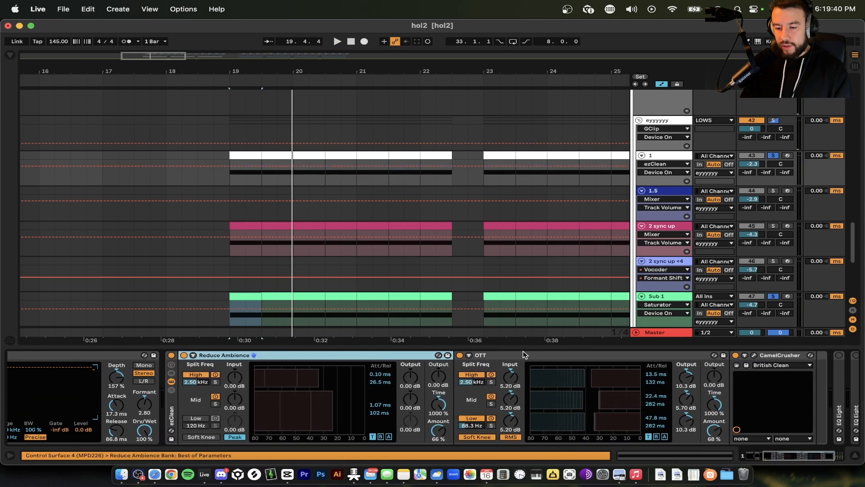
click(531, 356)
click(783, 357)
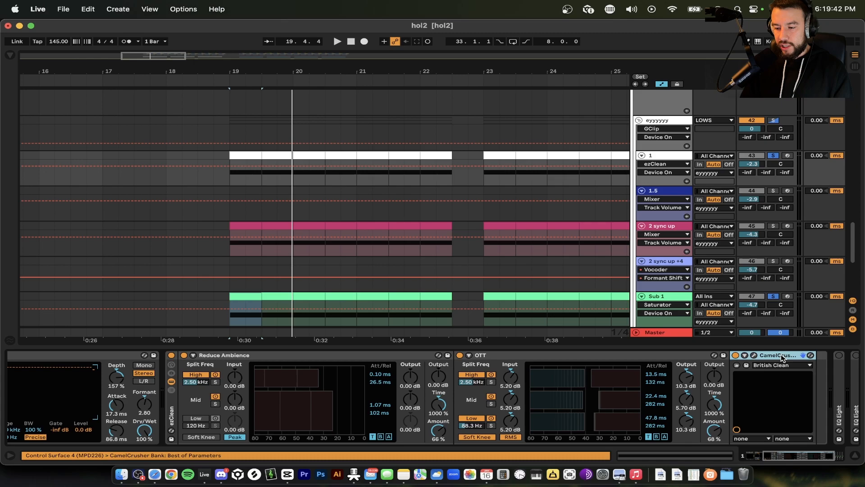
click(566, 357)
click(340, 358)
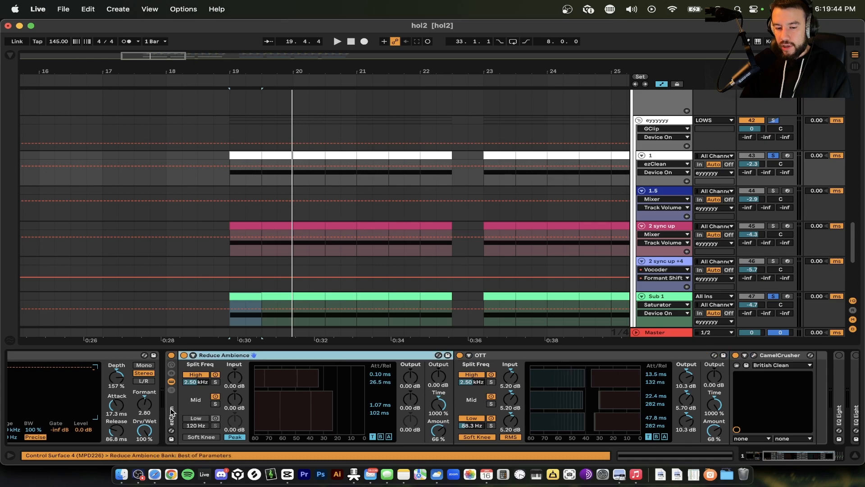
scroll(172, 411, right, 2)
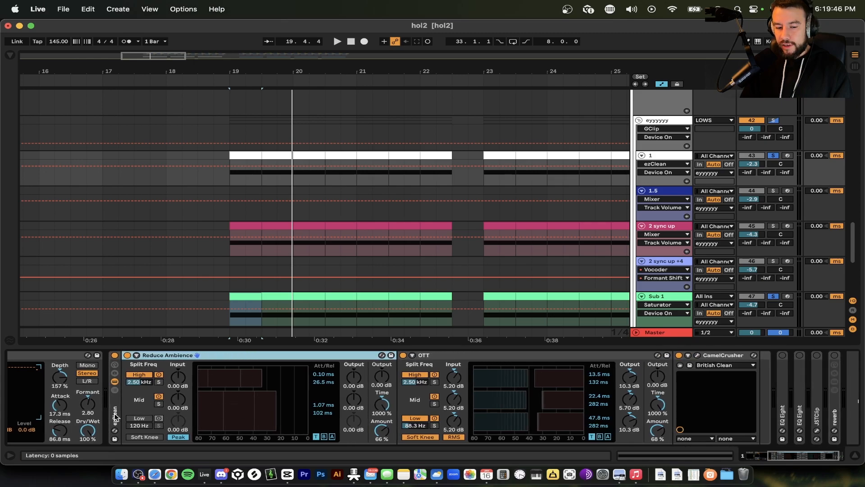
Solo bass track 1 alone, without Sub 1, and play it from bar 19
key(space)
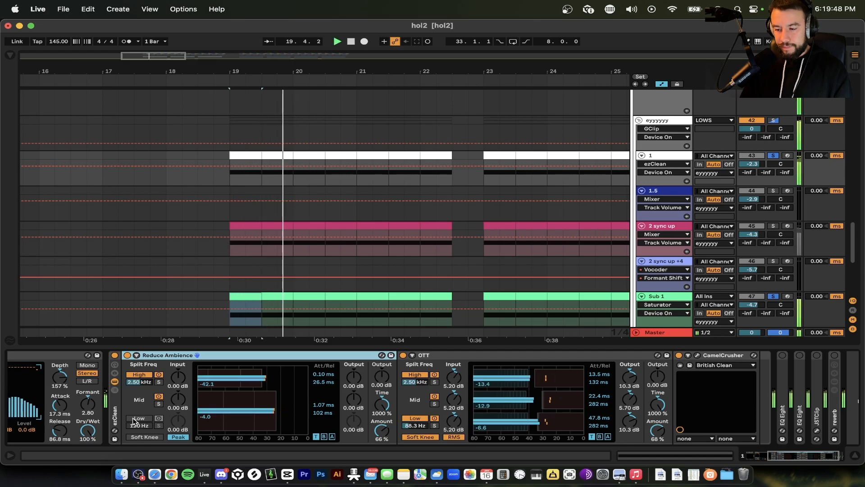
scroll(570, 277, down, 1)
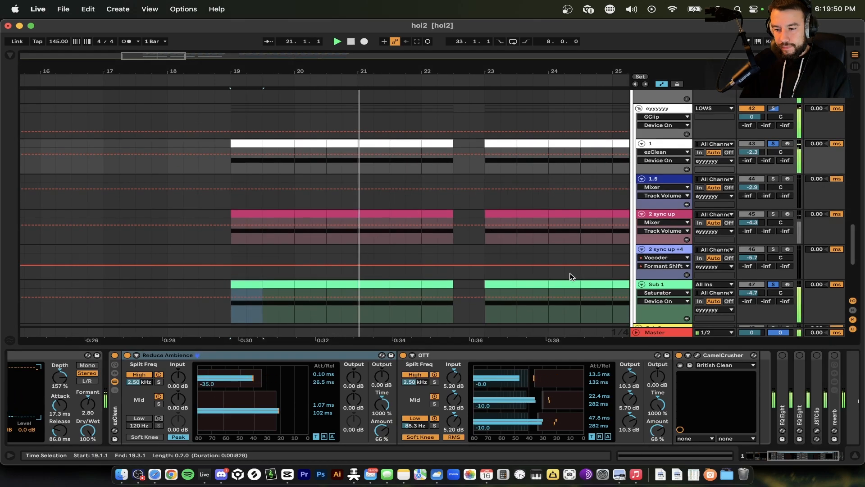
click(775, 144)
click(774, 144)
key(space)
key(space)
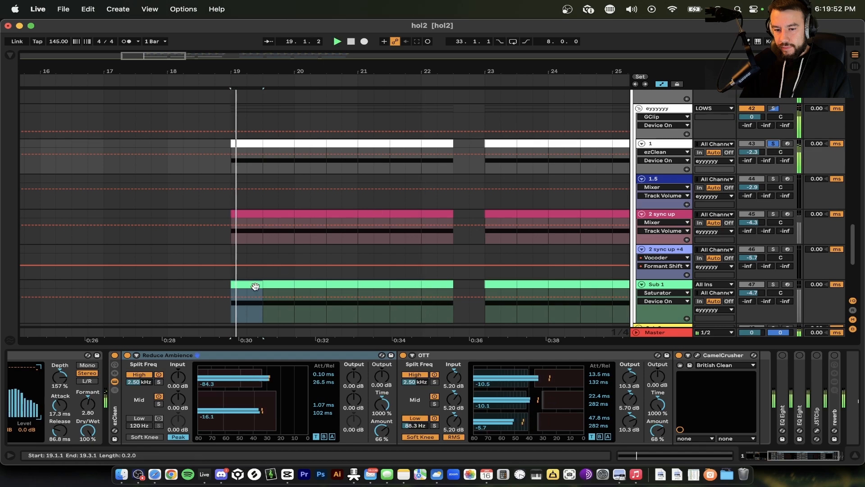
scroll(721, 392, right, 2)
key(space)
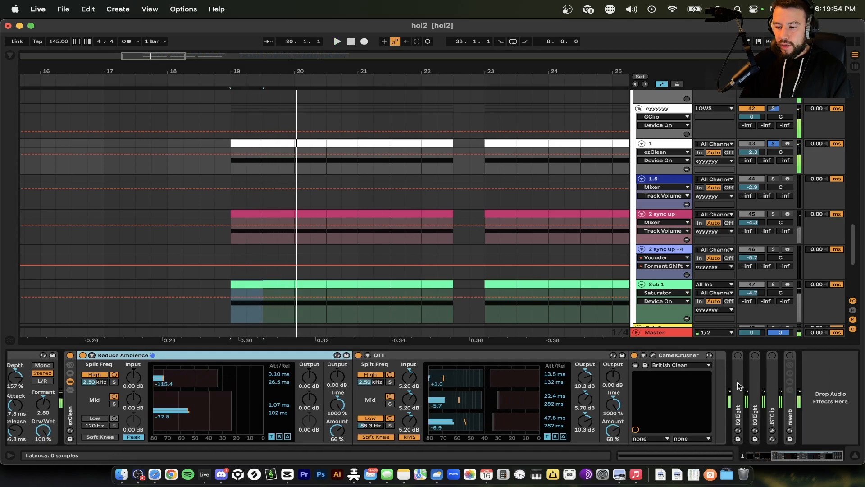
Unfold both EQ Eight devices after the ezClean rack and play the bass to view their curves
double_click(739, 386)
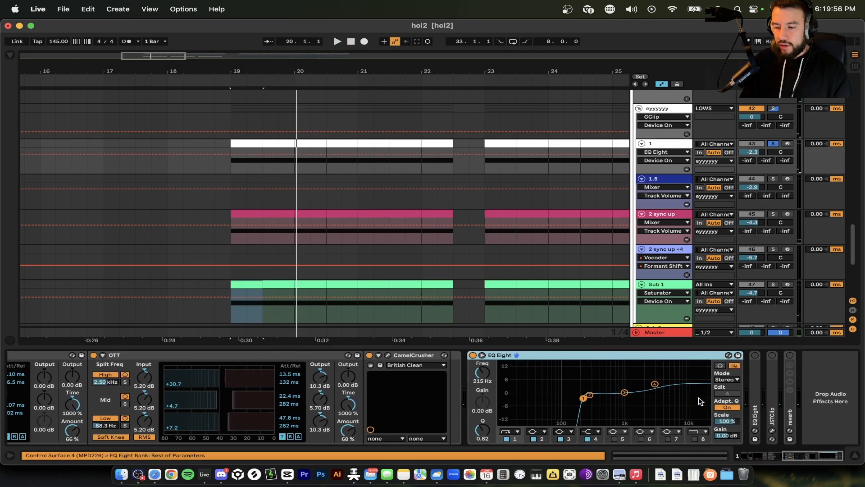
key(space)
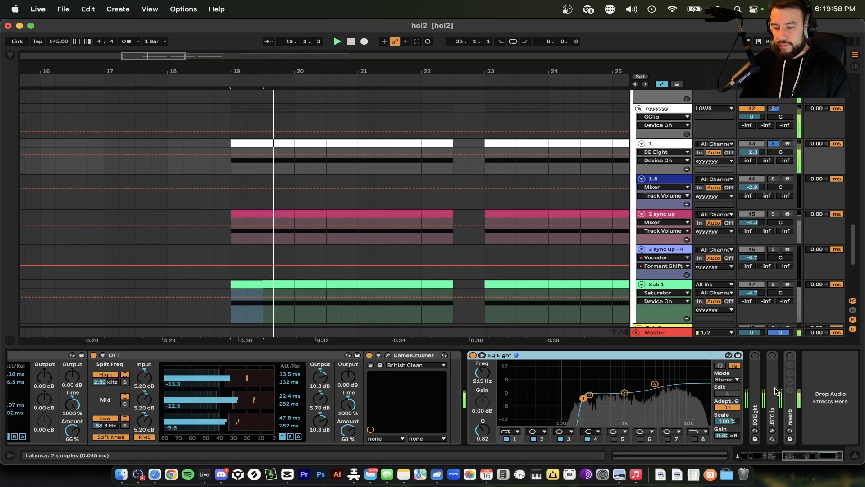
double_click(758, 387)
scroll(757, 385, right, 4)
click(557, 355)
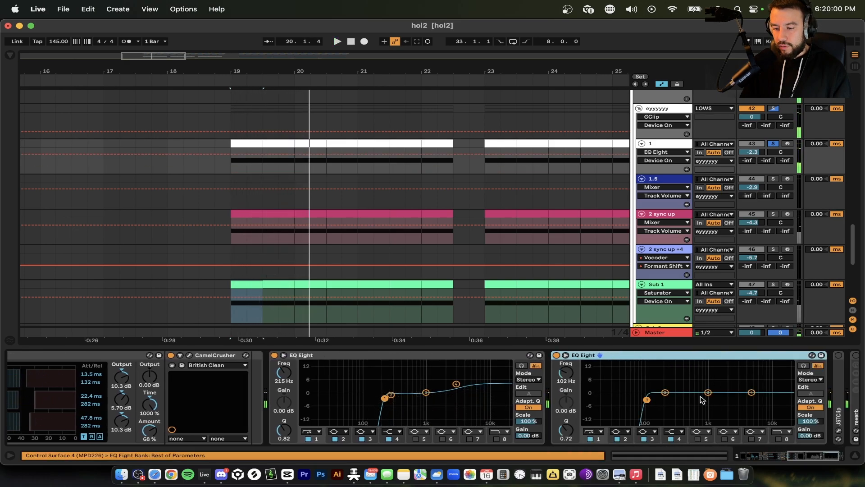
scroll(700, 396, right, 2)
Unfold JSTClip in track 1's chain, switch it on, and open its plug-in window
double_click(772, 388)
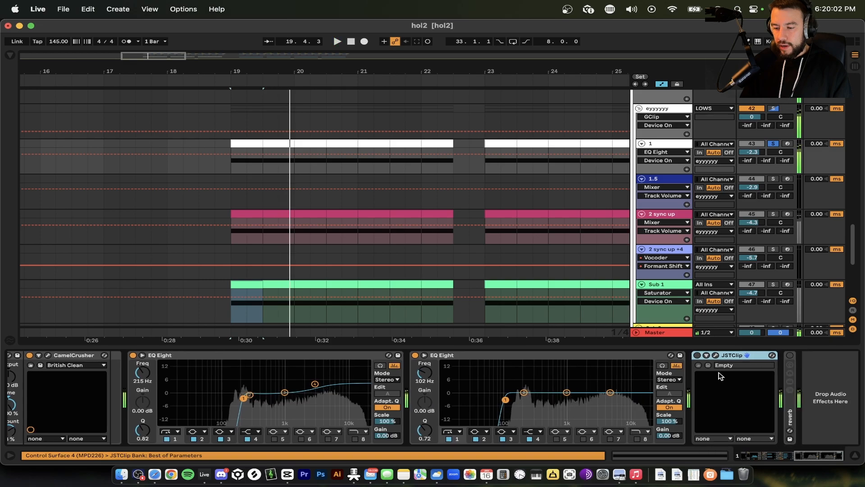
click(698, 355)
click(716, 356)
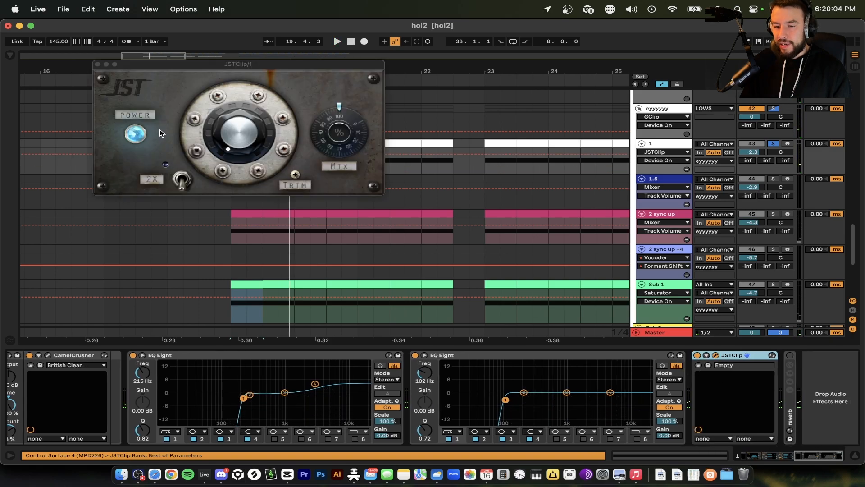
Play the bass through JSTClip and close its plug-in window
key(space)
click(97, 63)
key(space)
Move track 1's reverb rack ahead of JSTClip, unfold it and switch it on
click(791, 405)
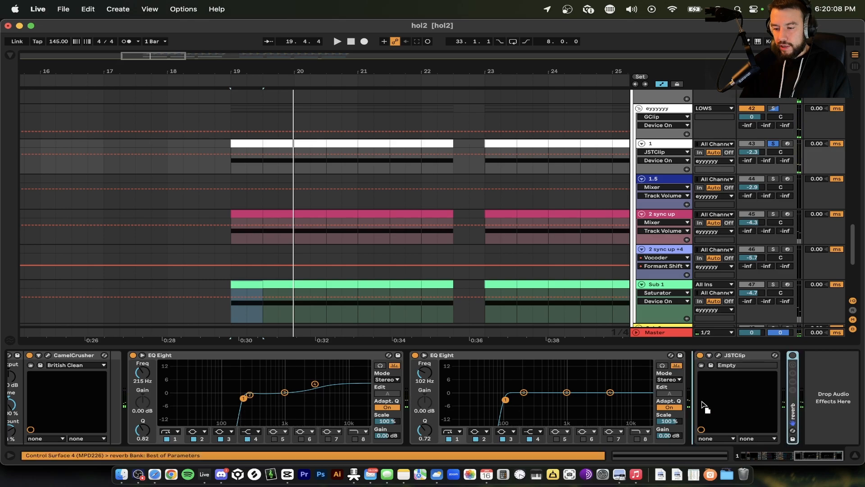
drag(716, 398, 722, 400)
double_click(701, 407)
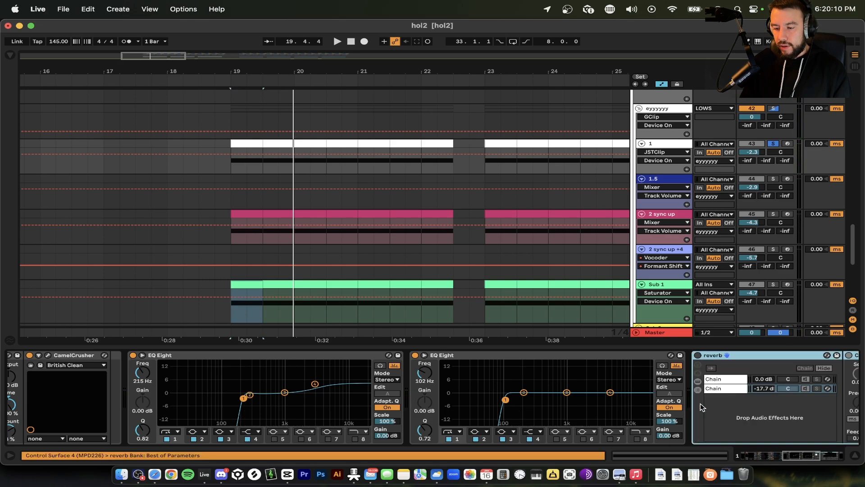
click(698, 356)
scroll(739, 379, right, 6)
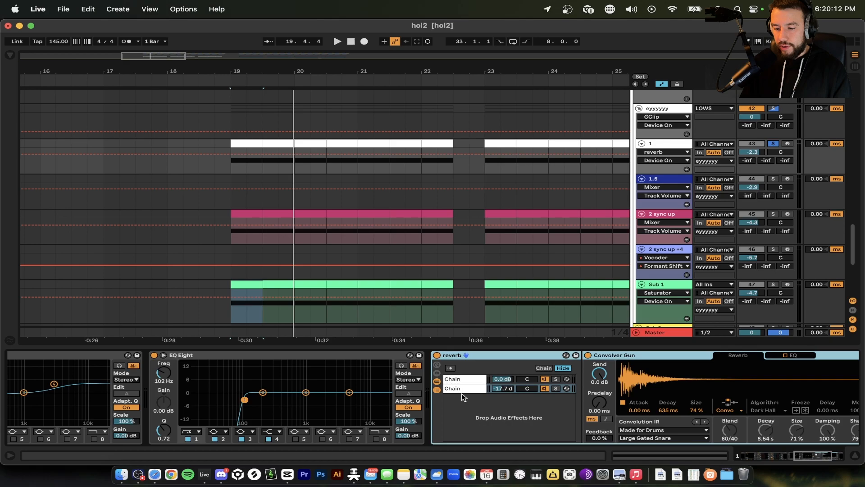
Examine the reverb rack's two chains, including the Convolver Gun reverb and its chain volume
click(448, 380)
click(461, 390)
click(458, 380)
double_click(585, 382)
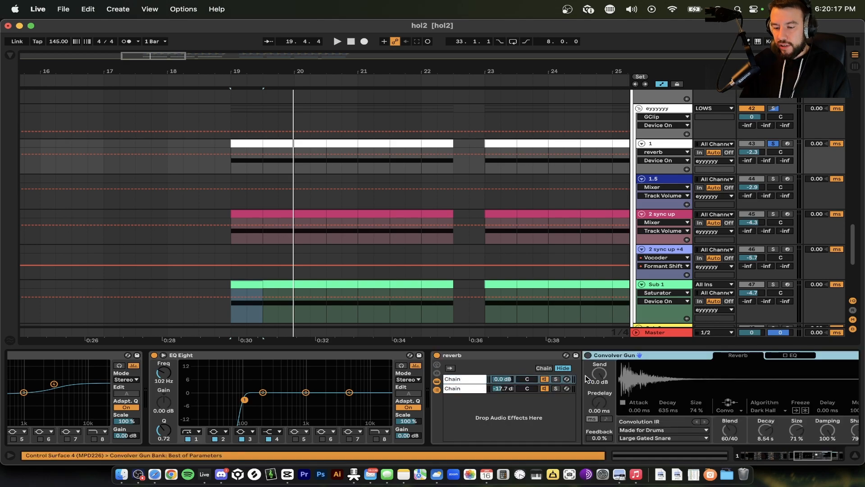
click(455, 391)
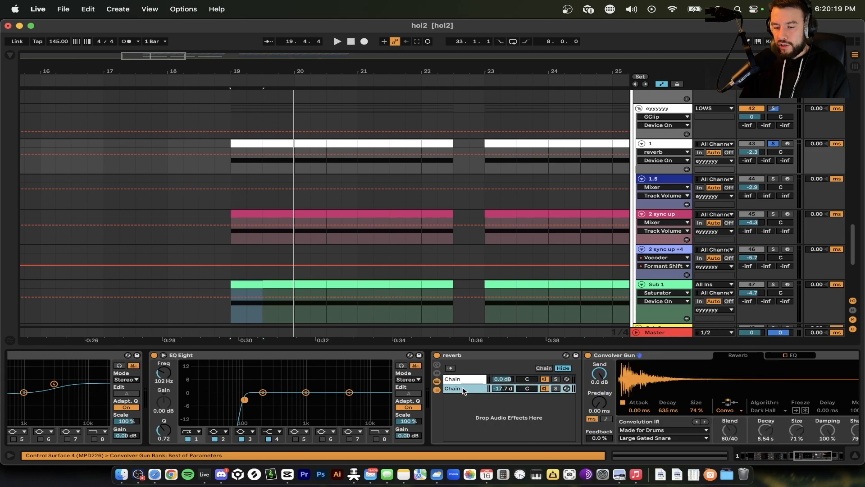
click(615, 356)
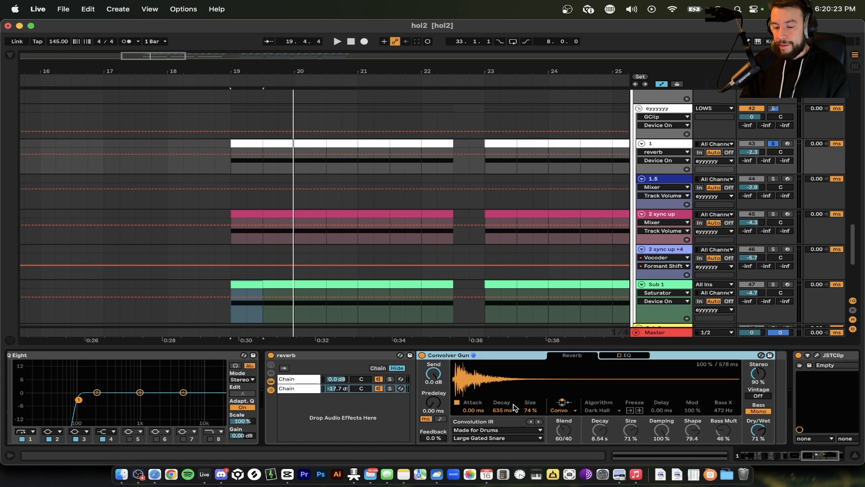
click(330, 392)
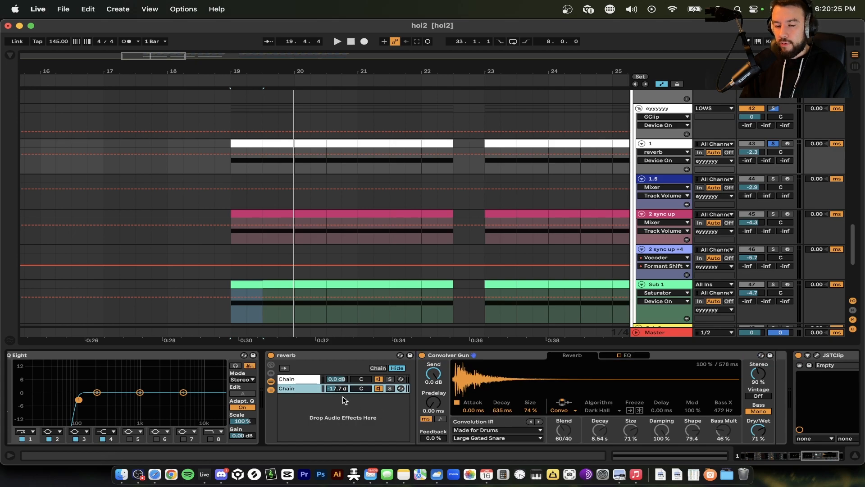
click(333, 390)
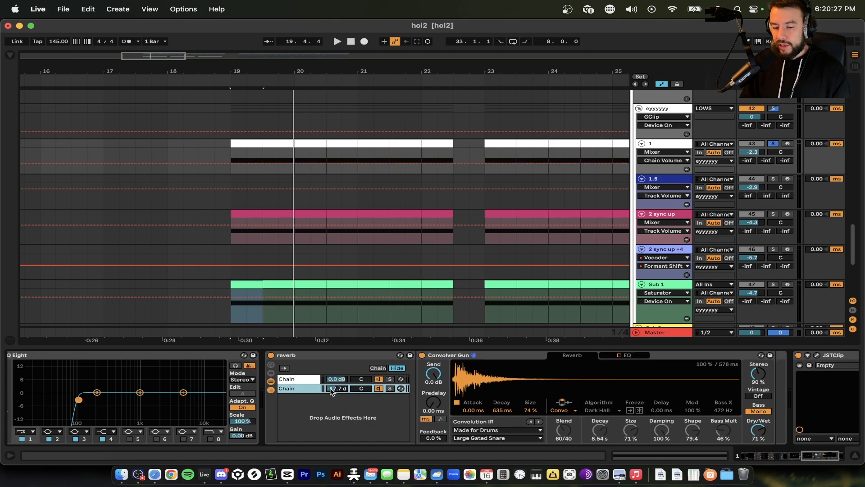
Compare the bass with the reverb rack off and on during playback, then fold the rack
click(270, 356)
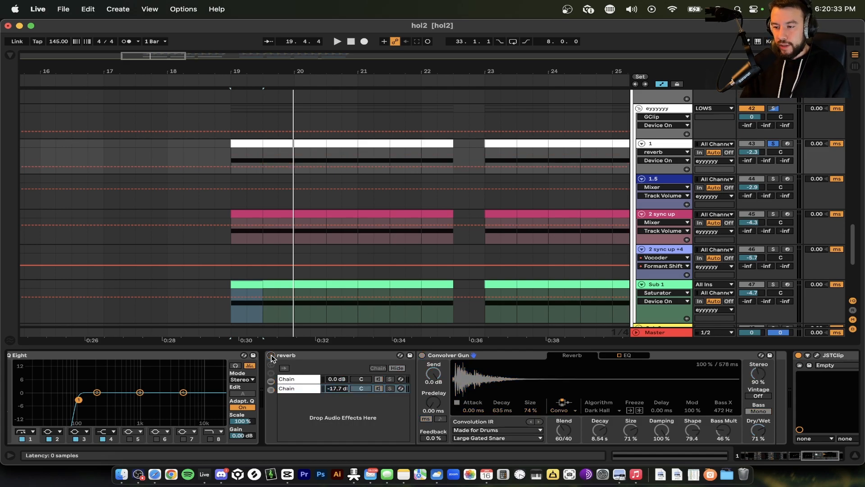
key(space)
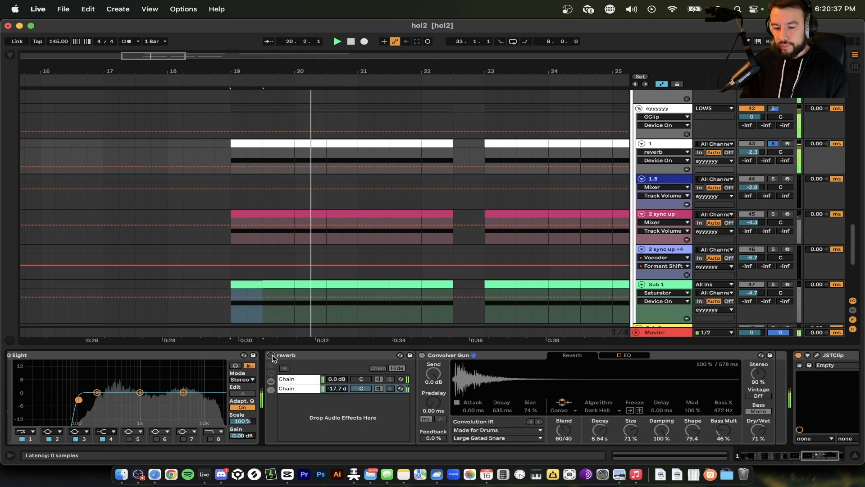
click(271, 356)
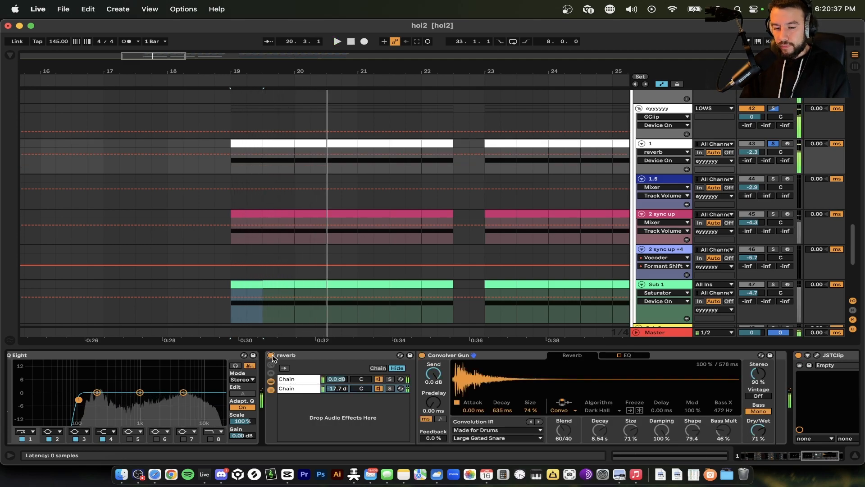
click(318, 355)
double_click(318, 355)
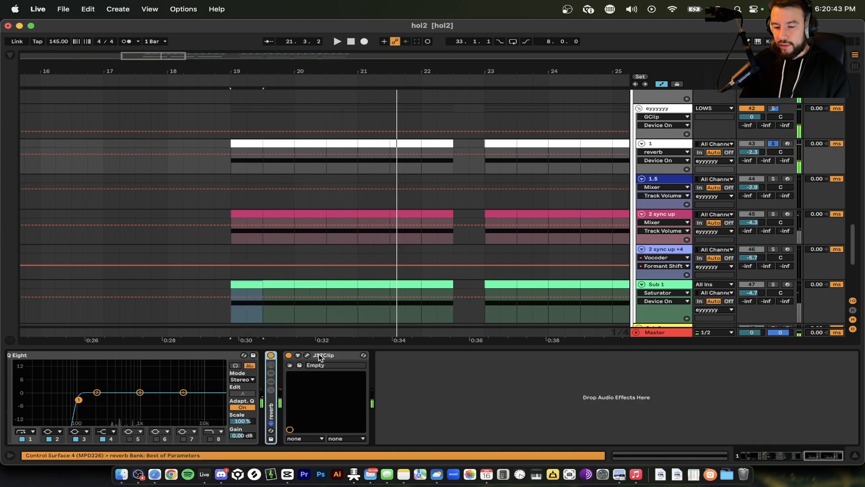
Solo the 2 sync up track and play its bass from bar 19
scroll(466, 207, down, 4)
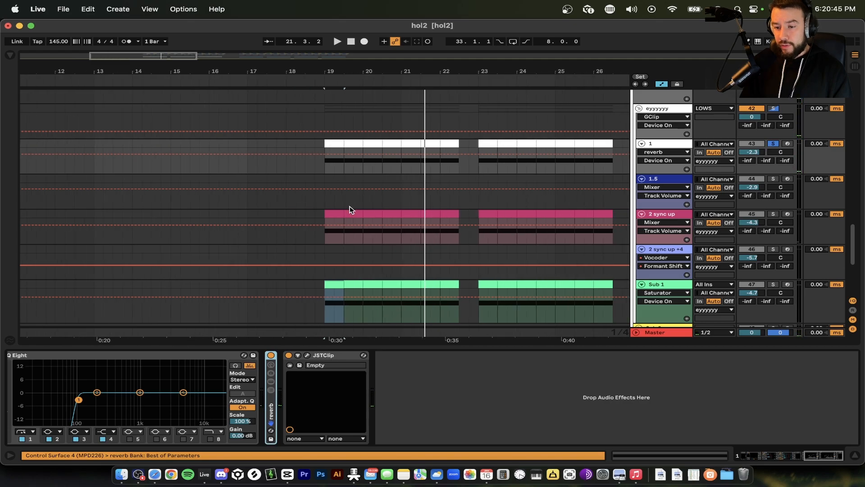
scroll(349, 208, down, 1)
scroll(350, 209, right, 2)
double_click(321, 347)
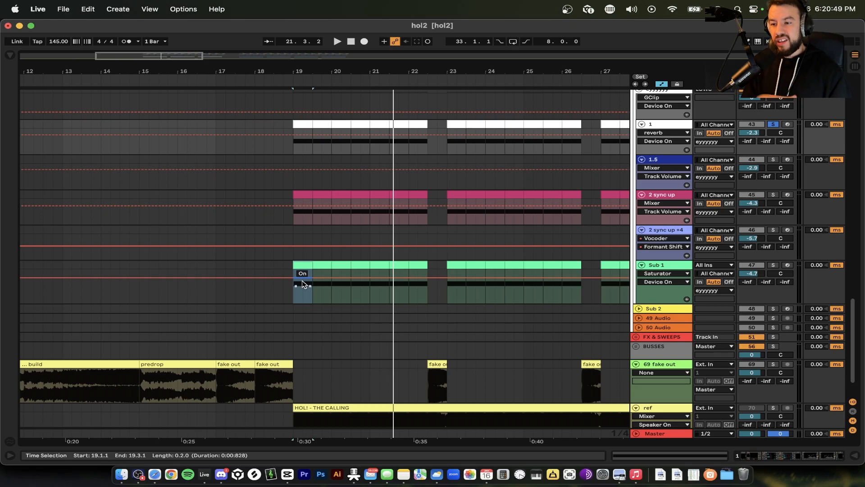
scroll(374, 257, right, 3)
scroll(405, 246, down, 2)
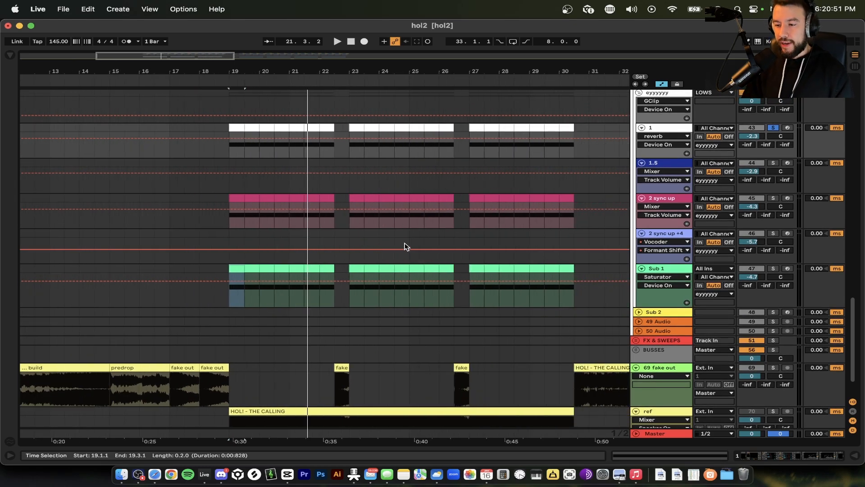
click(236, 198)
key(space)
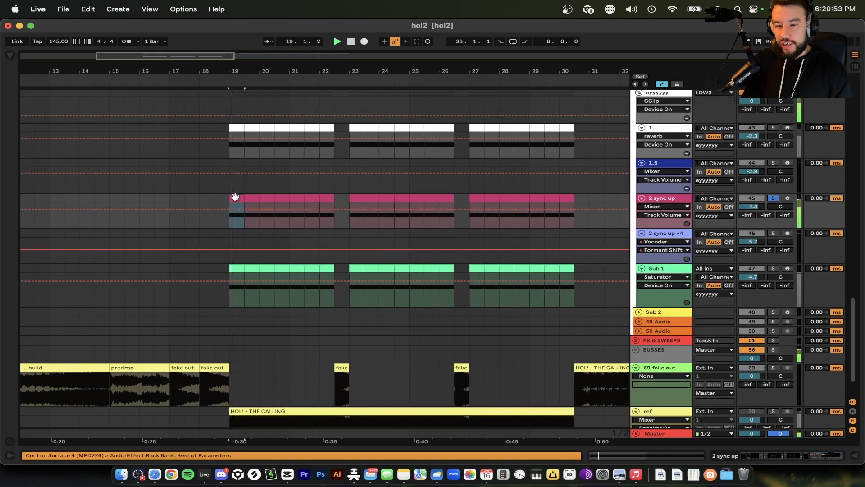
scroll(236, 197, up, 3)
key(space)
Open the Serum patch on 2 sync up and choose Sync (No Window) as oscillator B's warp mode
double_click(663, 200)
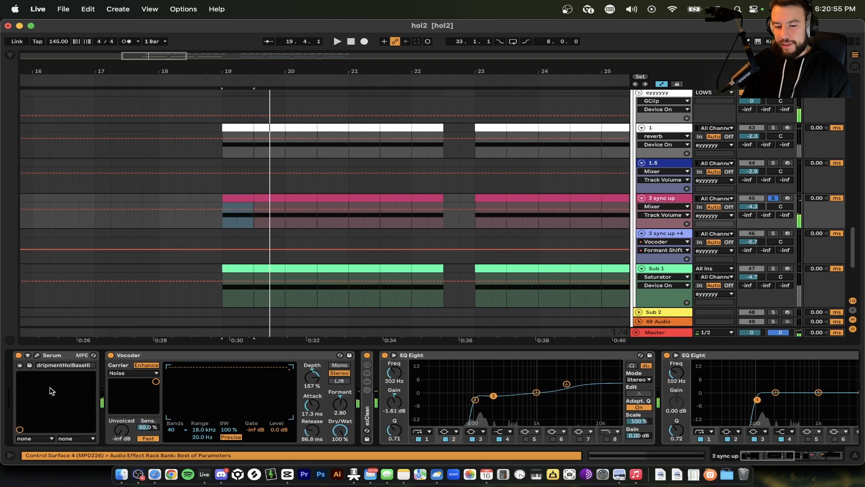
click(36, 357)
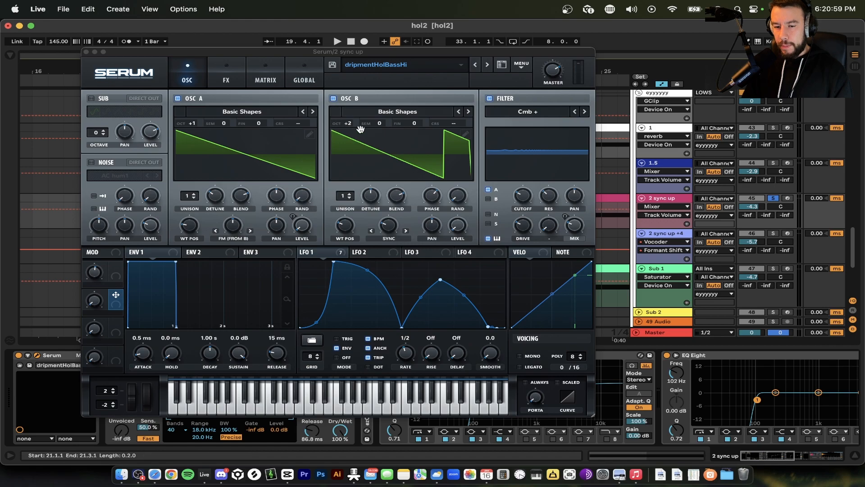
click(393, 239)
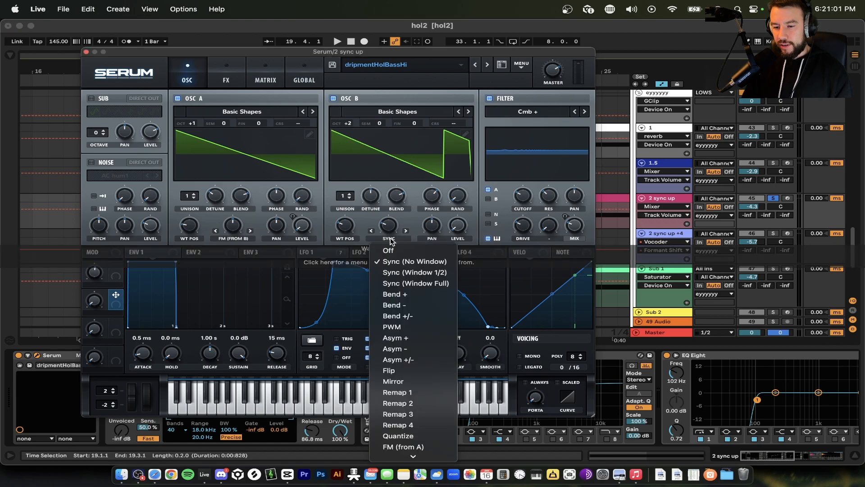
click(415, 262)
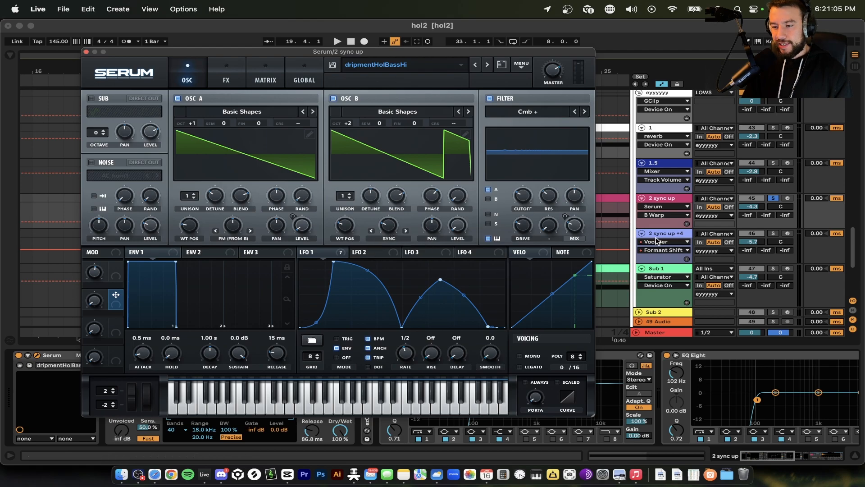
Play the 2 sync up bass with its Serum window open, then close the window
click(773, 198)
key(space)
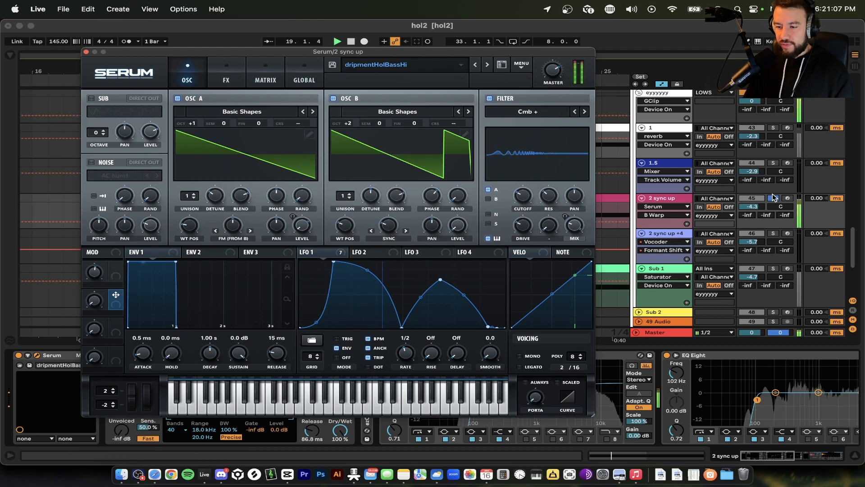
click(86, 52)
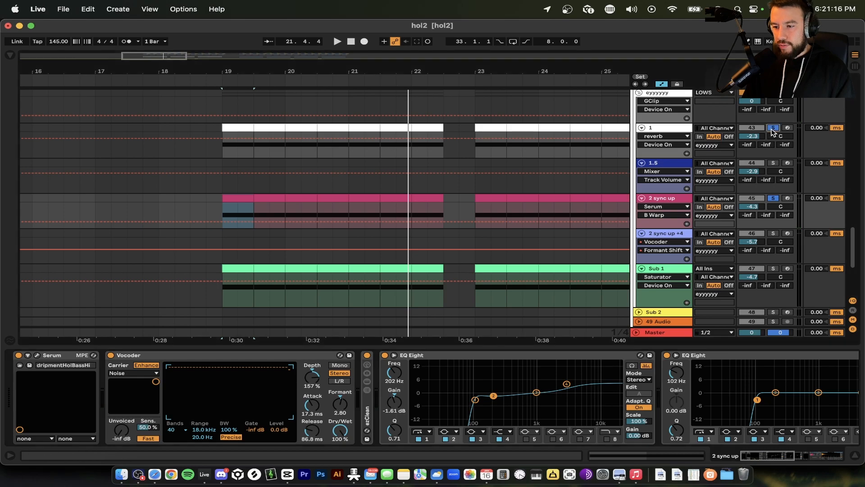
Play tracks 1 and 2 sync up together from bar 19 and view 2 sync up's Audio Effect Rack
key(space)
scroll(349, 177, down, 3)
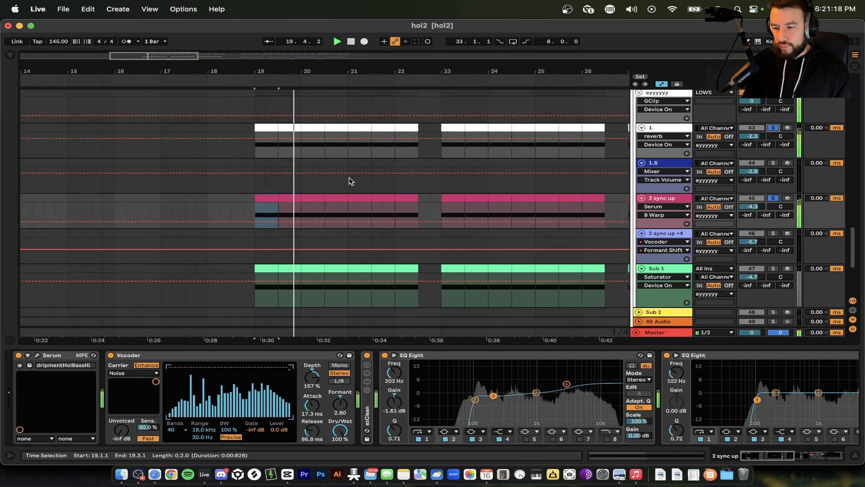
scroll(349, 178, down, 1)
scroll(349, 178, right, 1)
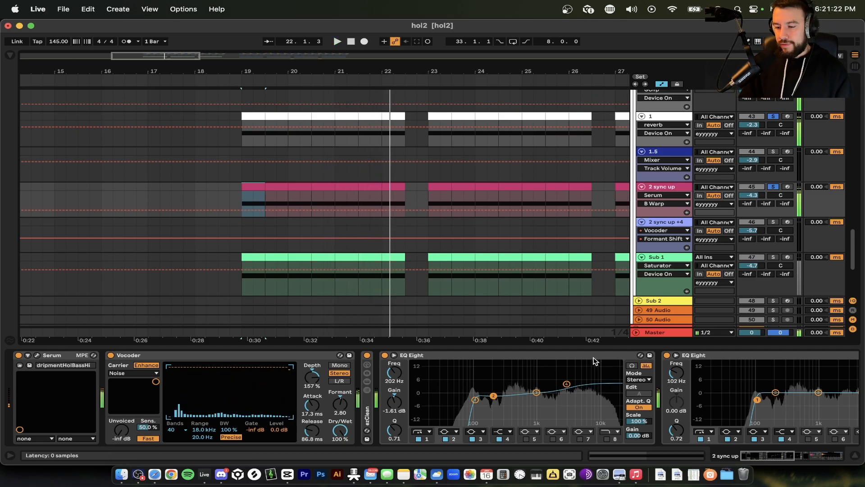
click(656, 187)
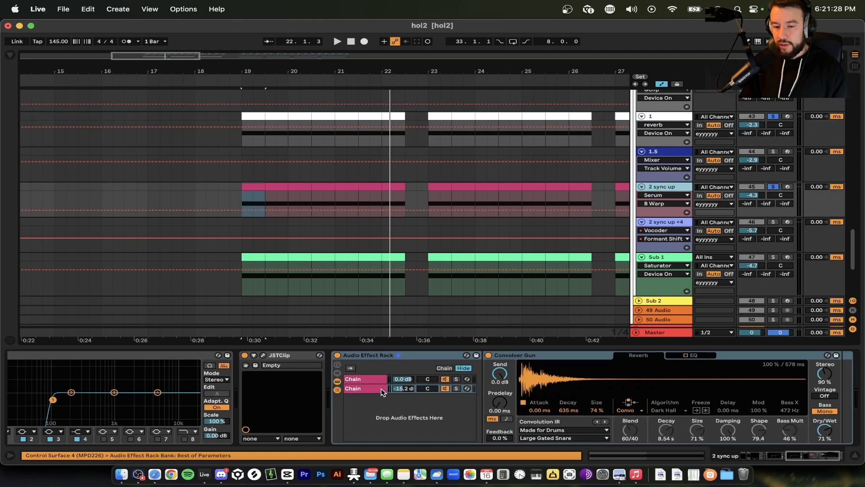
Solo Sub 1 along with tracks 1 and 2 sync up and play all three from bar 19
scroll(413, 254, down, 5)
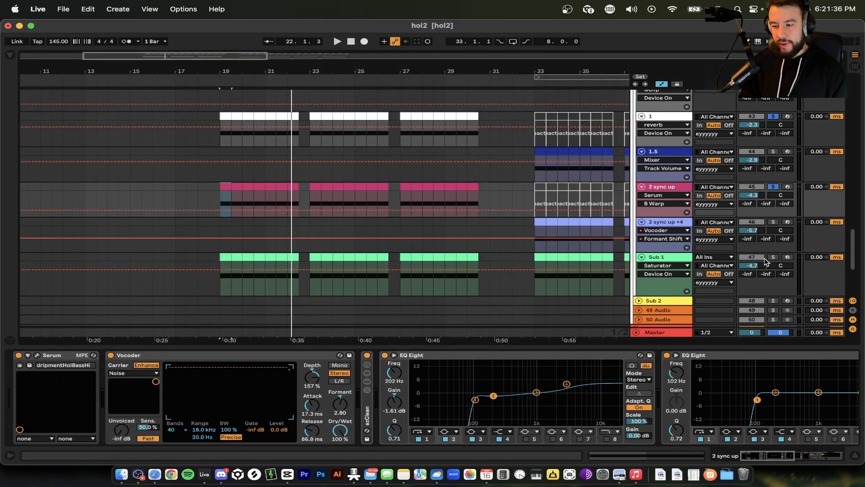
click(773, 257)
key(space)
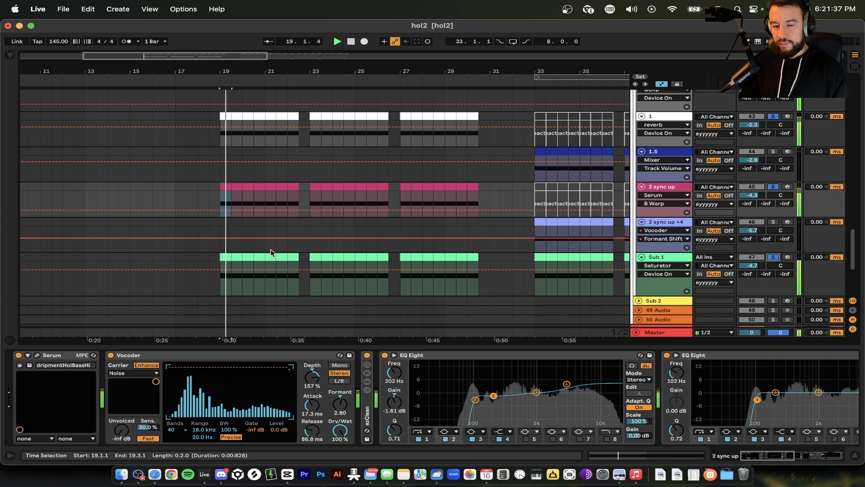
scroll(272, 252, down, 1)
scroll(273, 252, up, 4)
scroll(674, 147, up, 2)
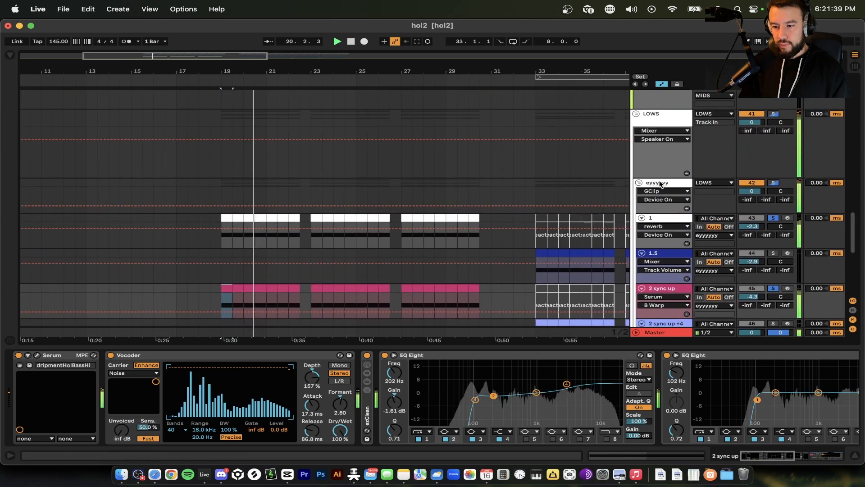
Open GClip on the eyyyyyy group and adjust its gain while playing the soloed basses
click(659, 181)
key(space)
click(26, 356)
key(space)
scroll(207, 293, down, 4)
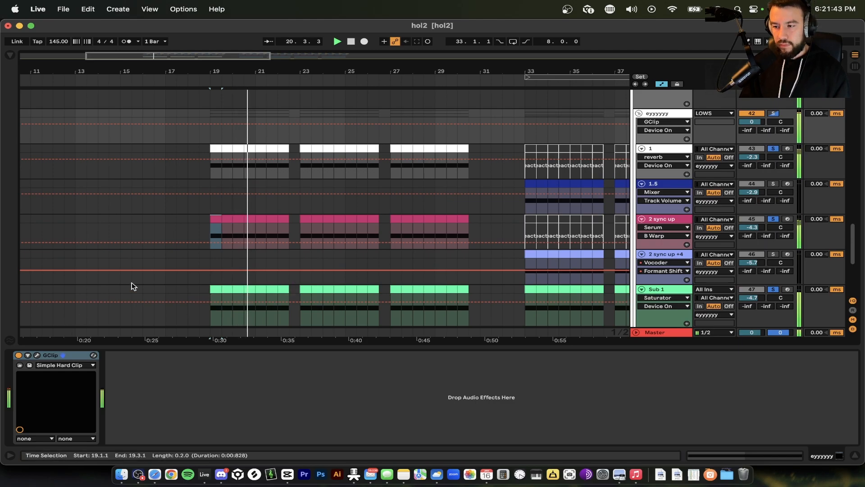
click(37, 356)
drag(116, 200, 118, 205)
key(space)
key(space)
key(space)
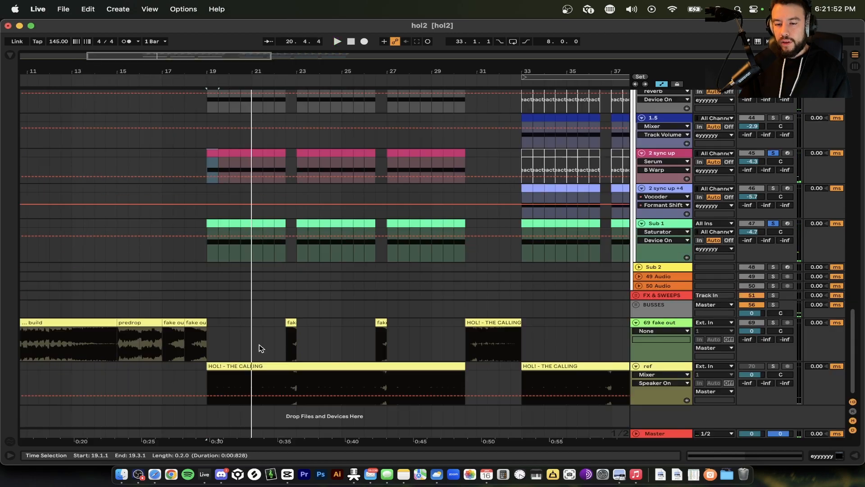
Clear the solos on the bass tracks and play the full arrangement from bar 33
scroll(261, 347, up, 3)
scroll(439, 279, down, 3)
scroll(421, 225, down, 1)
scroll(421, 225, down, 1)
scroll(405, 212, right, 1)
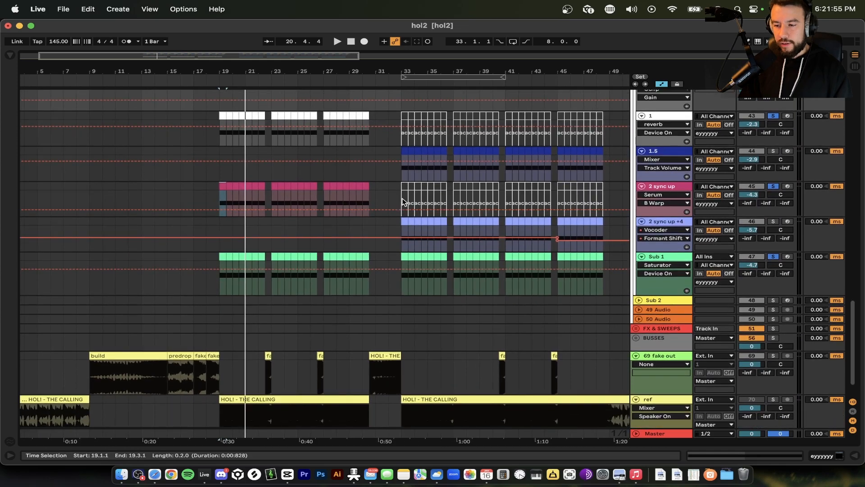
click(771, 116)
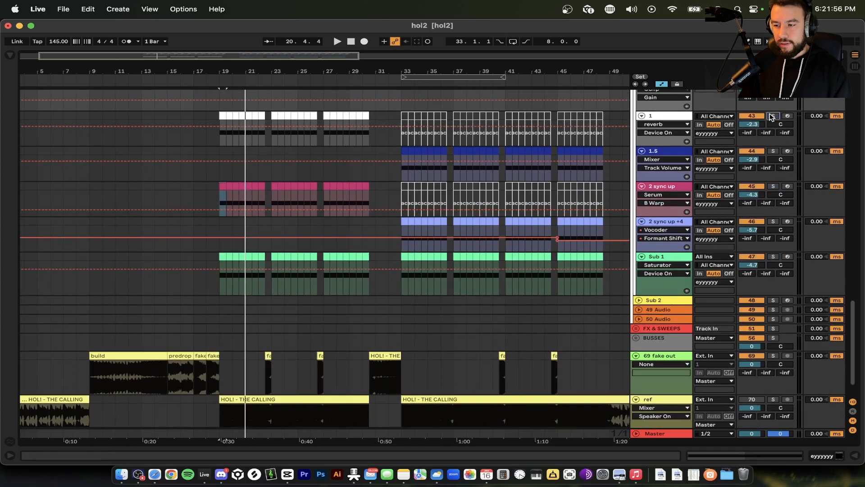
click(402, 99)
key(space)
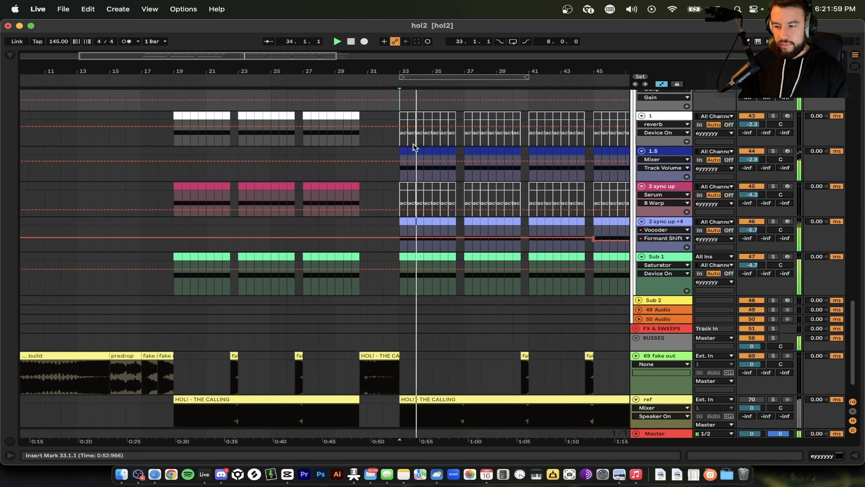
Look over the bass clips from bar 33 onward during playback
scroll(415, 148, down, 2)
scroll(415, 147, right, 3)
scroll(415, 148, down, 2)
scroll(415, 147, up, 1)
scroll(413, 147, up, 3)
scroll(414, 147, down, 1)
scroll(424, 211, up, 2)
scroll(424, 210, up, 1)
scroll(423, 209, down, 2)
scroll(424, 209, left, 1)
Open GClip on the eyyyyyy group during playback and set its gain to about 5.7 dB
click(654, 93)
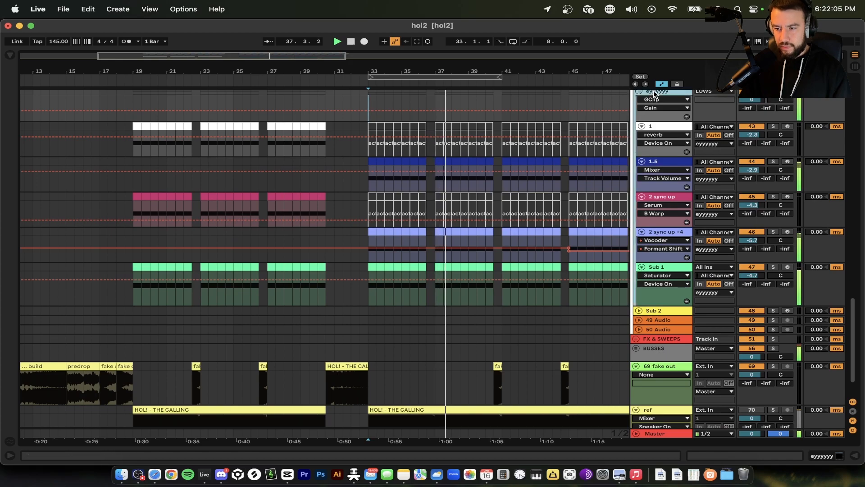
double_click(654, 94)
click(38, 355)
click(114, 203)
drag(115, 203, 115, 200)
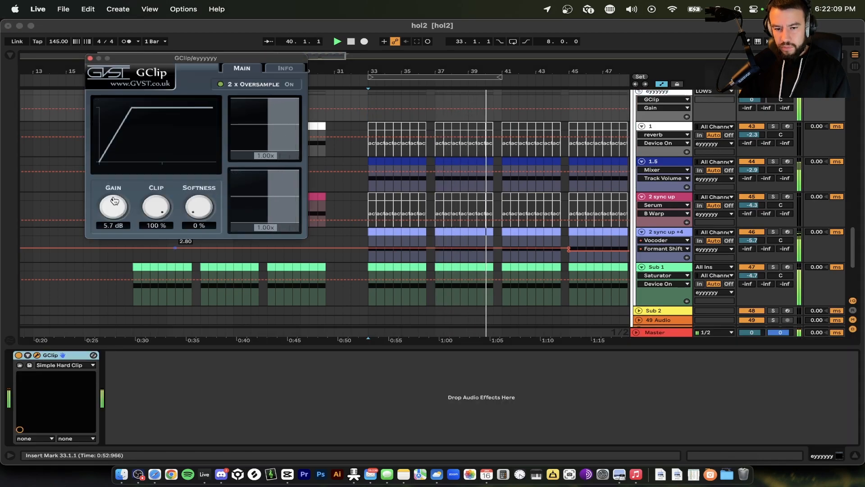
Close the GClip window, hide the device chain and stop playback
click(89, 58)
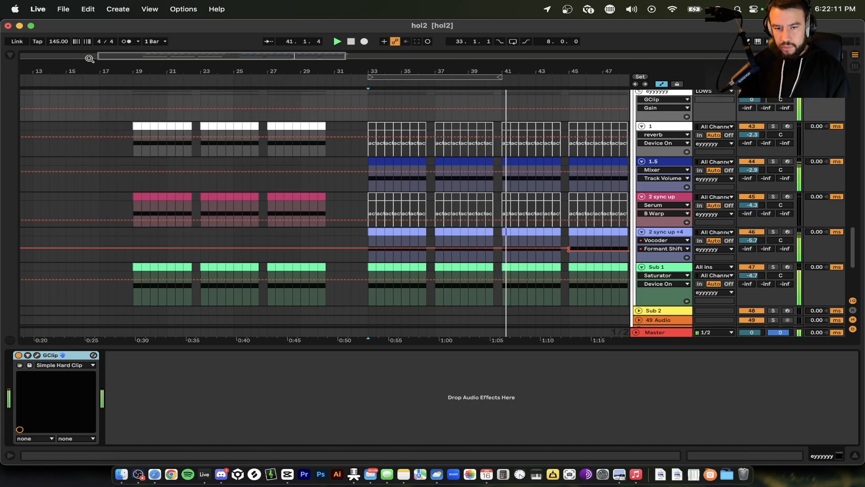
click(339, 347)
key(space)
scroll(377, 337, up, 2)
scroll(376, 299, up, 1)
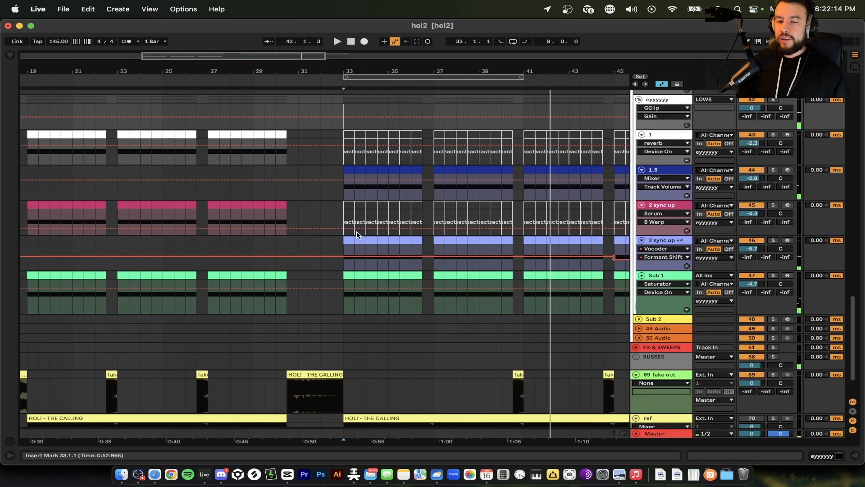
Show the devices of bass track 1.5 and open its Serum patch
click(671, 133)
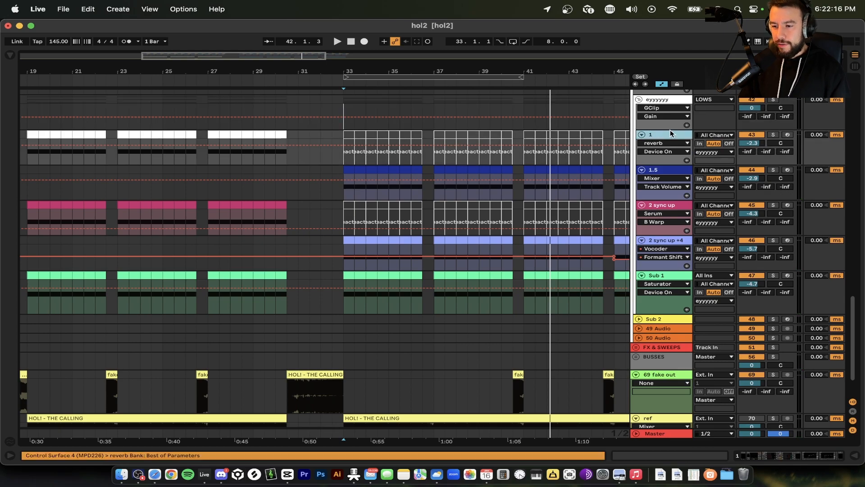
click(663, 171)
double_click(658, 172)
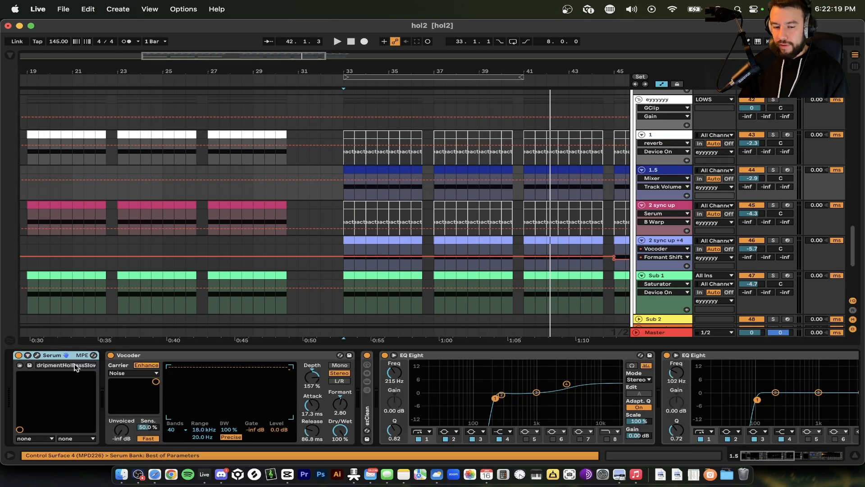
click(38, 356)
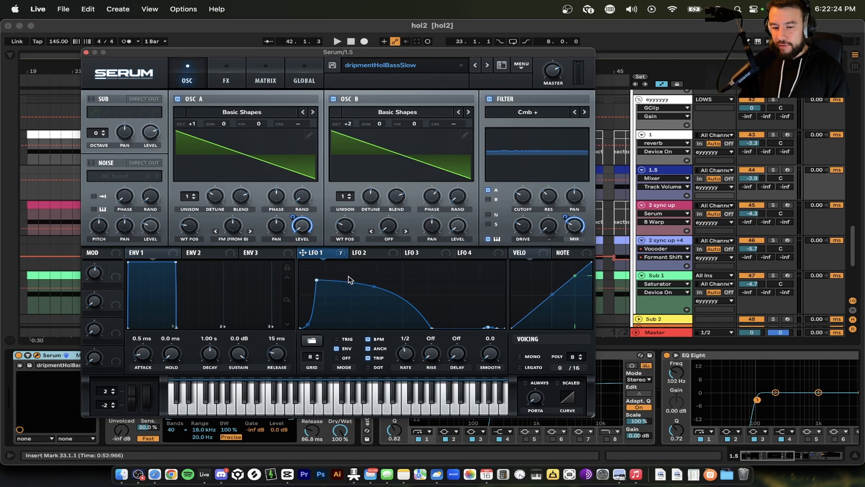
Solo track 1.5, move the Serum window off the clips and play the track's first clip from bar 33
click(772, 170)
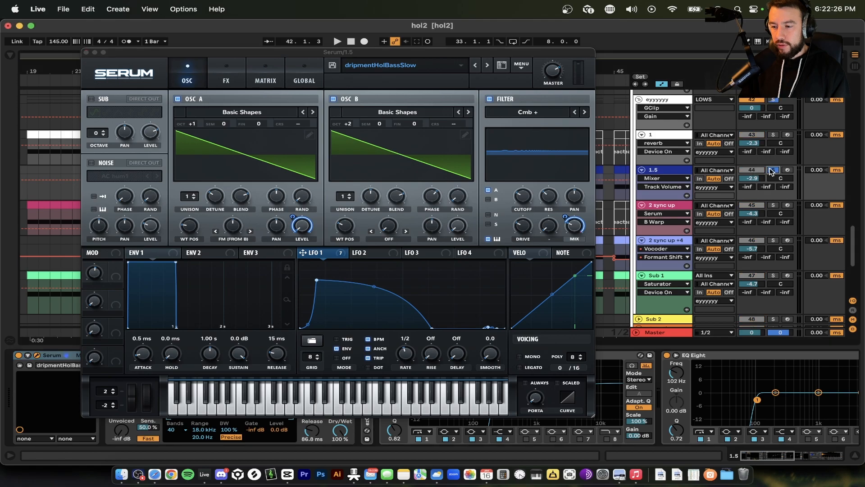
drag(498, 52, 495, 172)
click(348, 168)
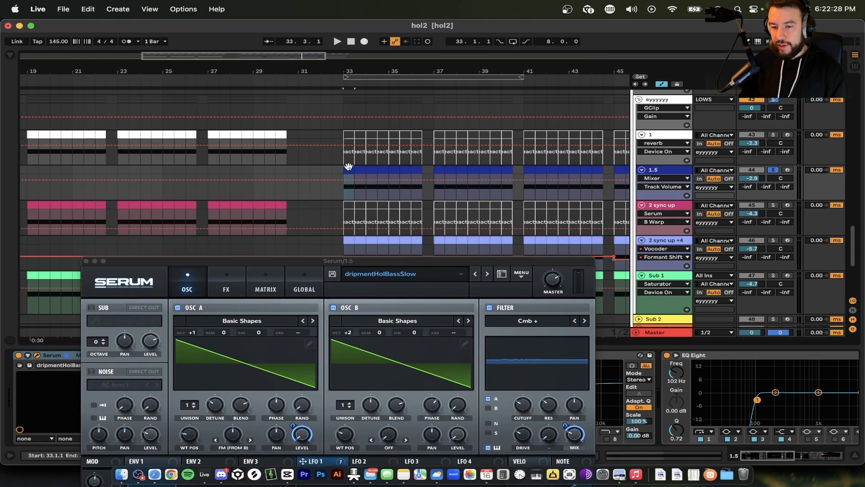
key(space)
scroll(242, 191, left, 5)
scroll(242, 190, up, 1)
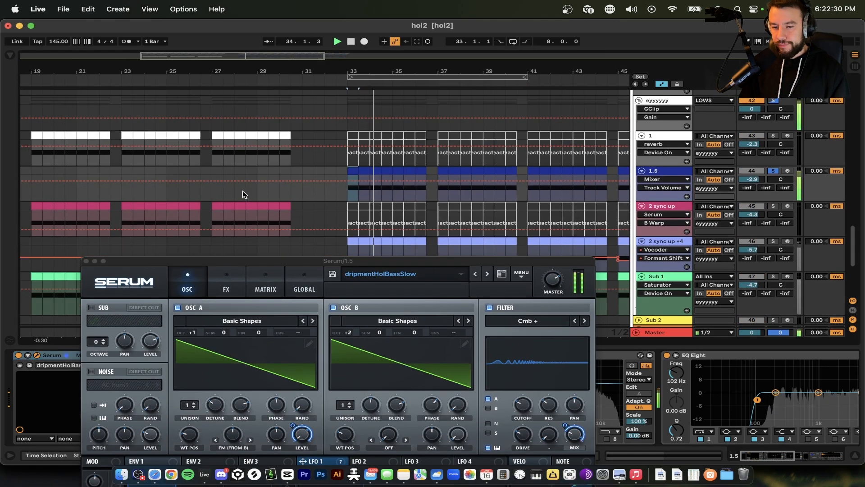
Compare soloed bass track 1 from bar 19 with soloed track 1.5 from bar 33
click(131, 152)
key(space)
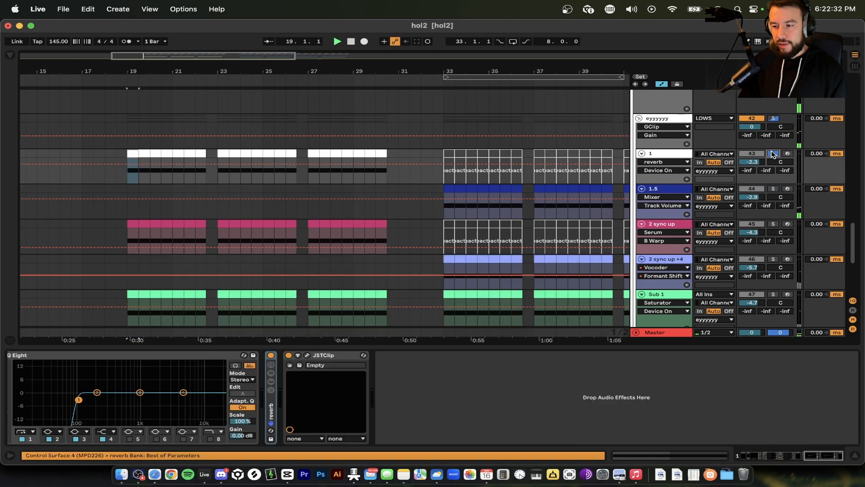
click(774, 188)
key(space)
click(449, 188)
key(space)
key(space)
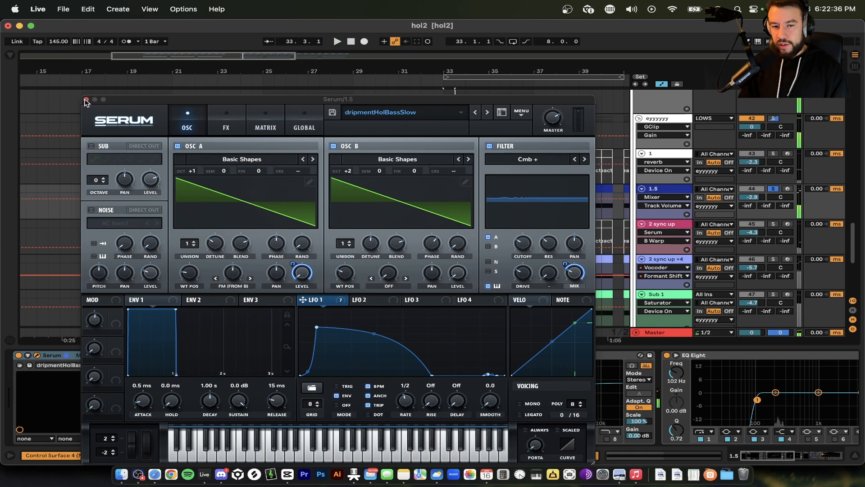
Close Serum, play 2 sync up +4 soloed from bar 33 and clear its solo
click(85, 100)
scroll(402, 220, down, 3)
click(402, 220)
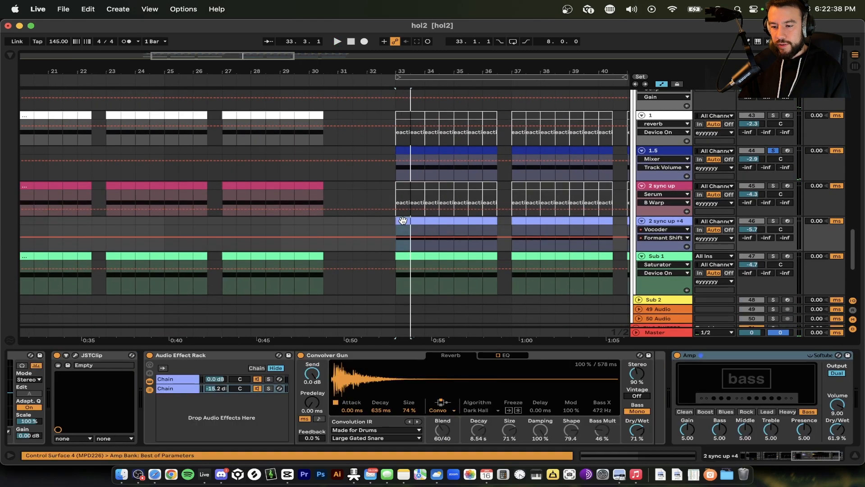
key(space)
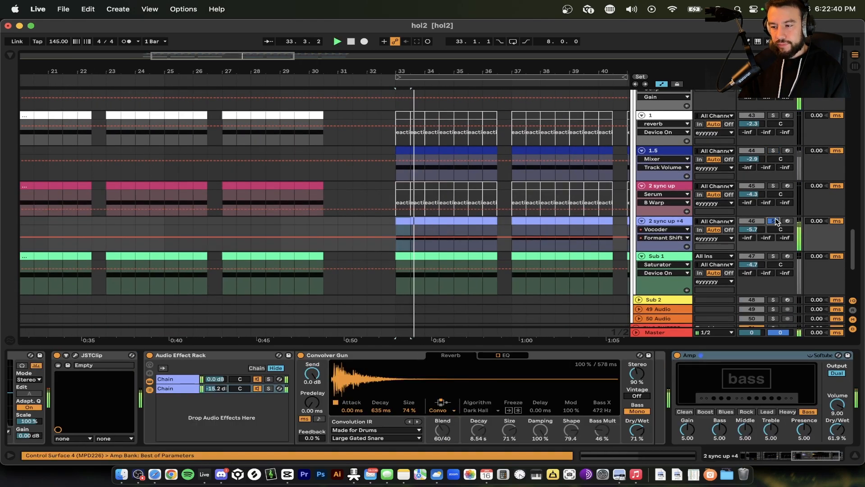
key(space)
click(773, 221)
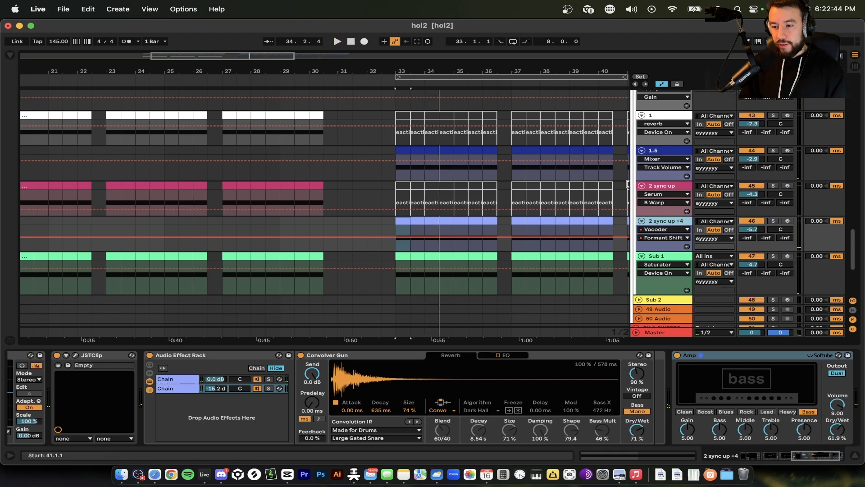
Open the Serum patch of 2 sync up +4 to examine oscillator B's octave and sync warp
scroll(631, 180, down, 2)
scroll(369, 390, left, 3)
scroll(369, 390, left, 5)
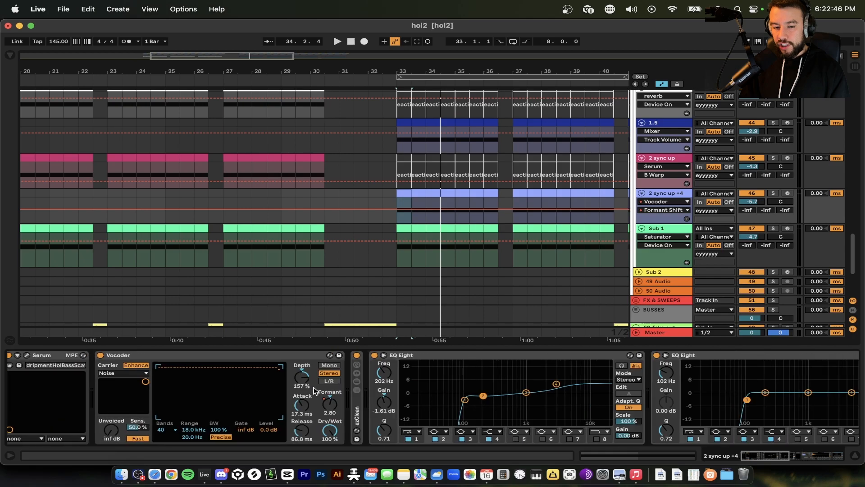
click(37, 356)
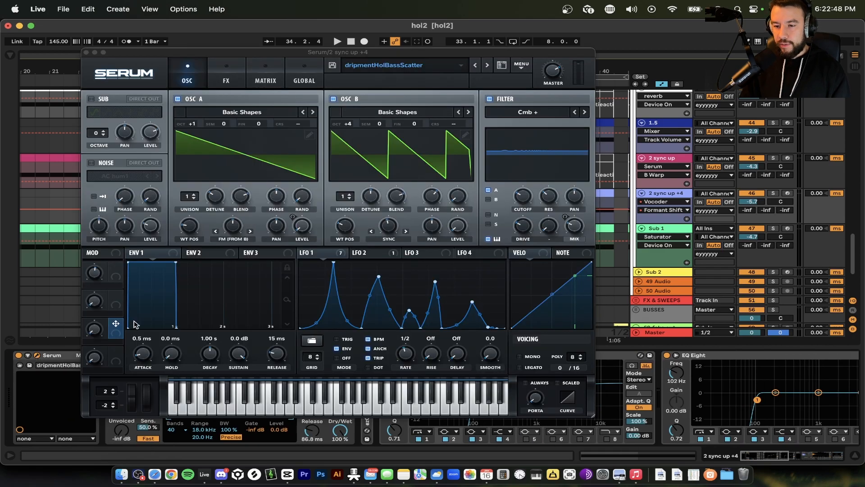
click(393, 229)
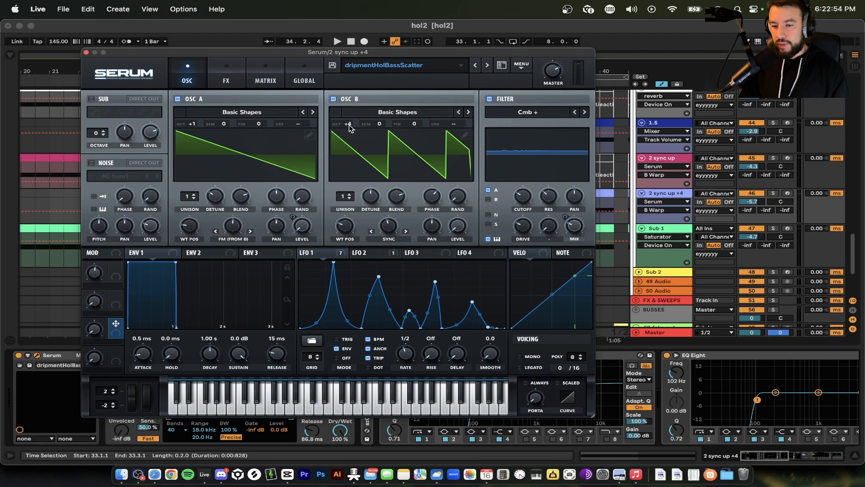
Solo 2 sync up +4 and try different oscillator B octaves during playback, ending at +4
click(774, 194)
key(space)
mouse_move(348, 123)
mouse_down()
mouse_move(350, 166)
mouse_move(352, 123)
mouse_up()
key(space)
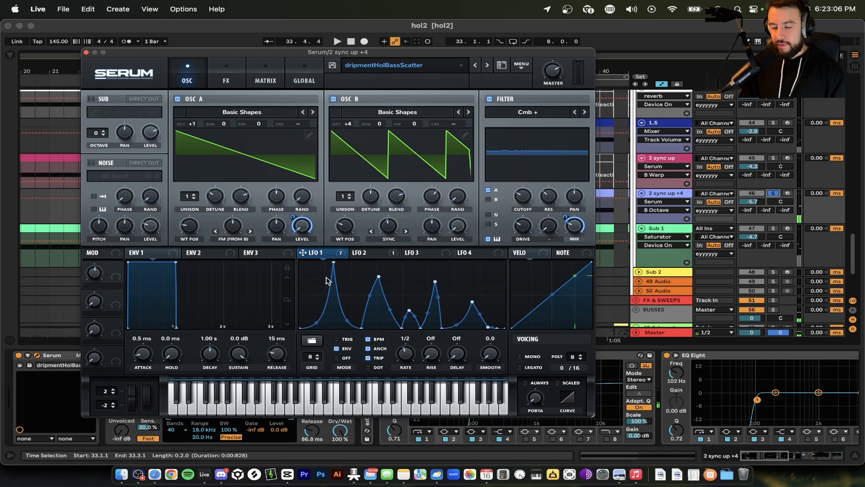
Play 2 sync up +4 soloed, clear its solo during playback, close Serum and hide the device chain
key(space)
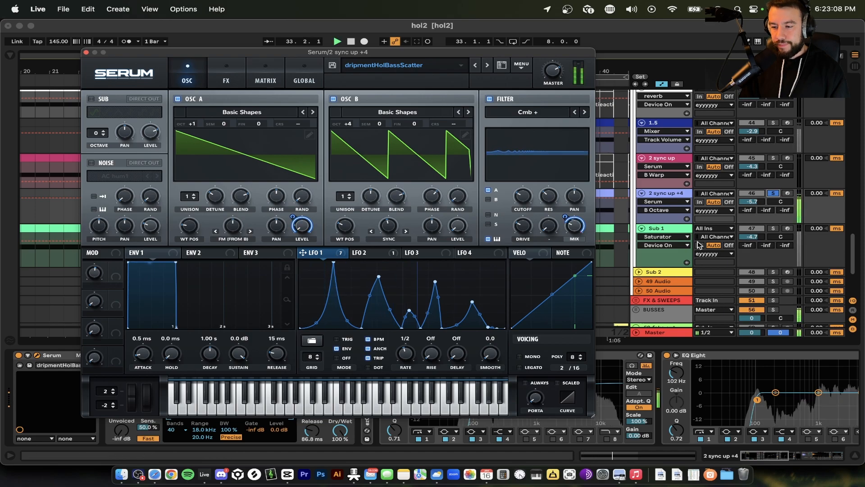
click(774, 194)
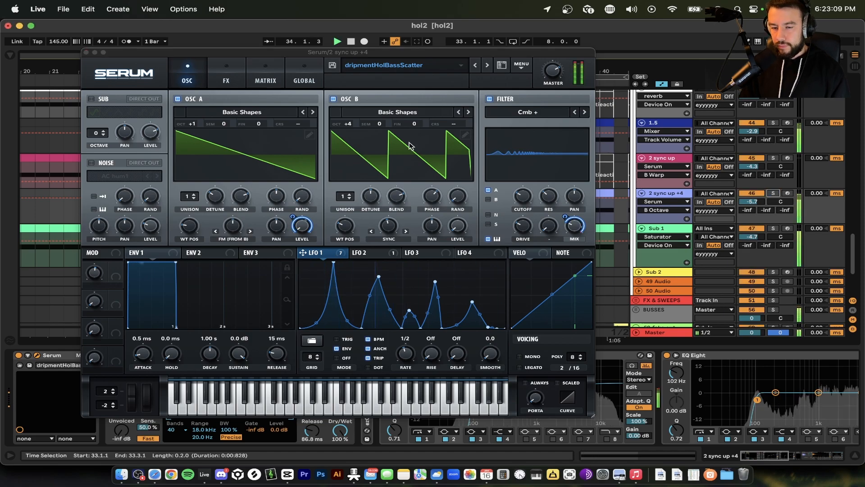
click(87, 53)
scroll(437, 214, down, 5)
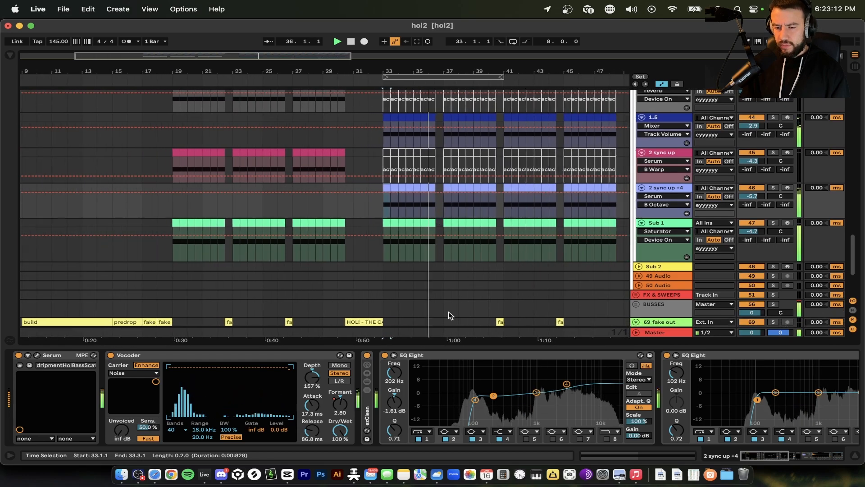
key(alt+super+l)
scroll(417, 349, down, 3)
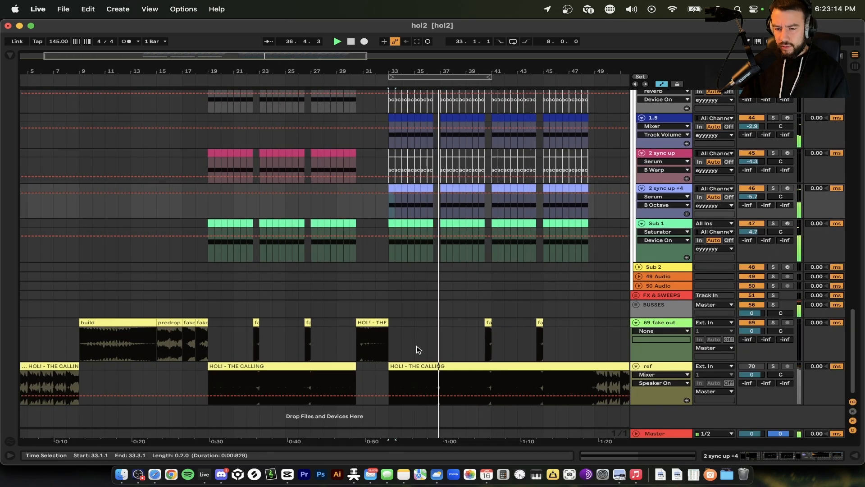
Show the effects on 2 sync up +4 and collapse the Audio Effect Rack contents next to Amp
double_click(676, 189)
scroll(456, 393, right, 15)
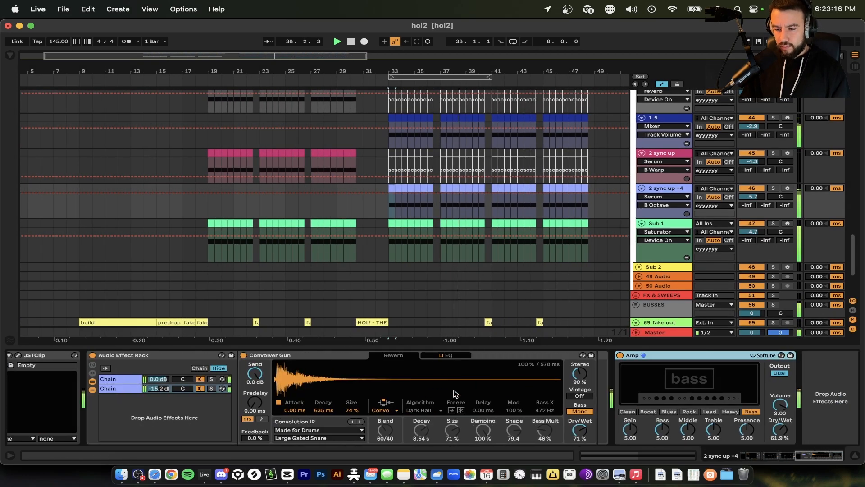
scroll(455, 394, left, 10)
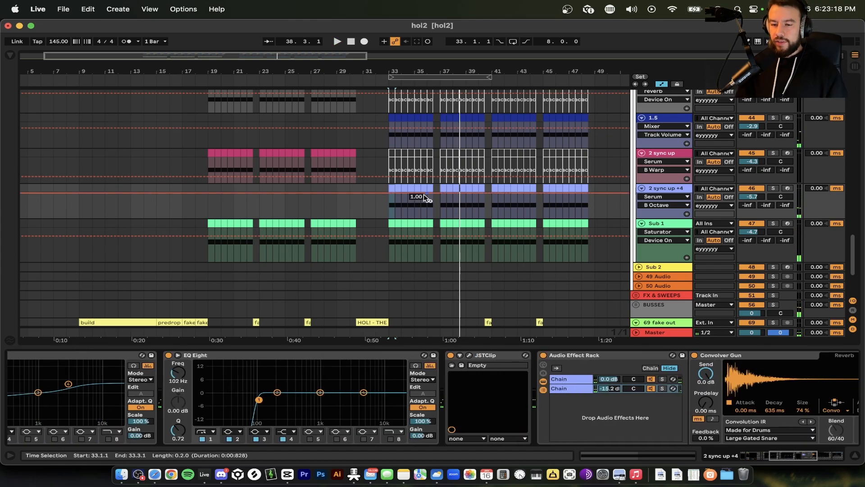
scroll(543, 383, right, 10)
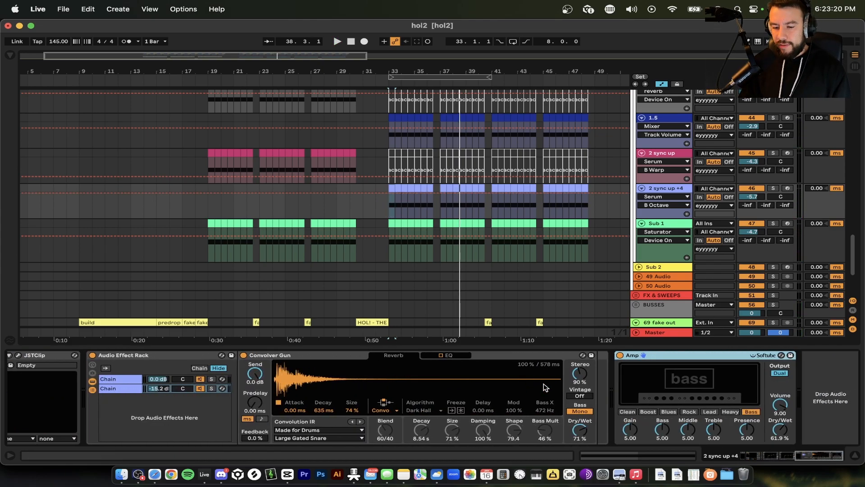
double_click(124, 354)
click(154, 359)
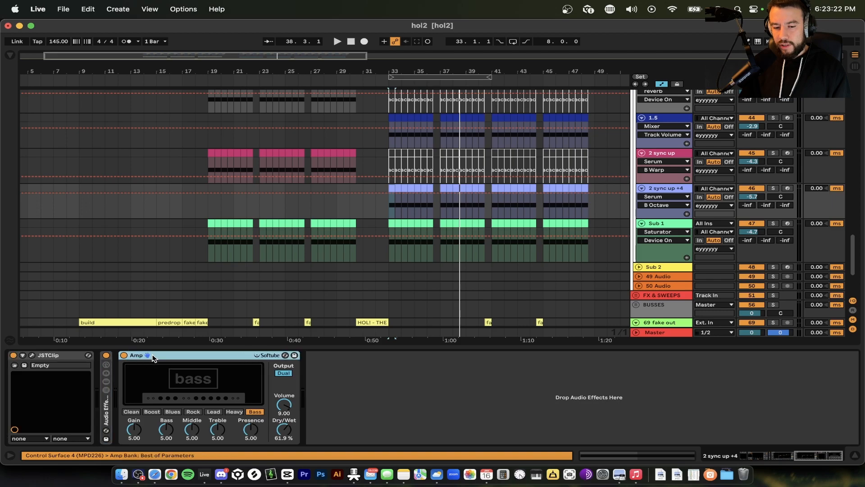
scroll(153, 359, left, 10)
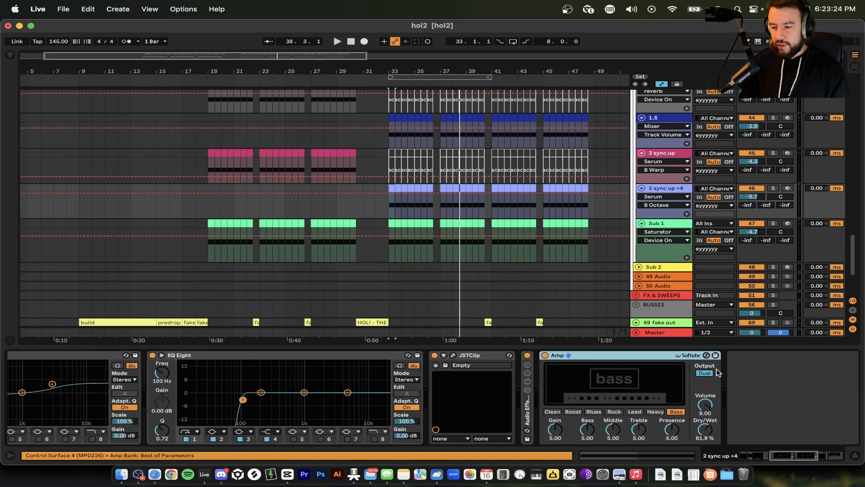
Solo 2 sync up +4 and compare its sound with the Amp switched off and back on
click(773, 188)
key(space)
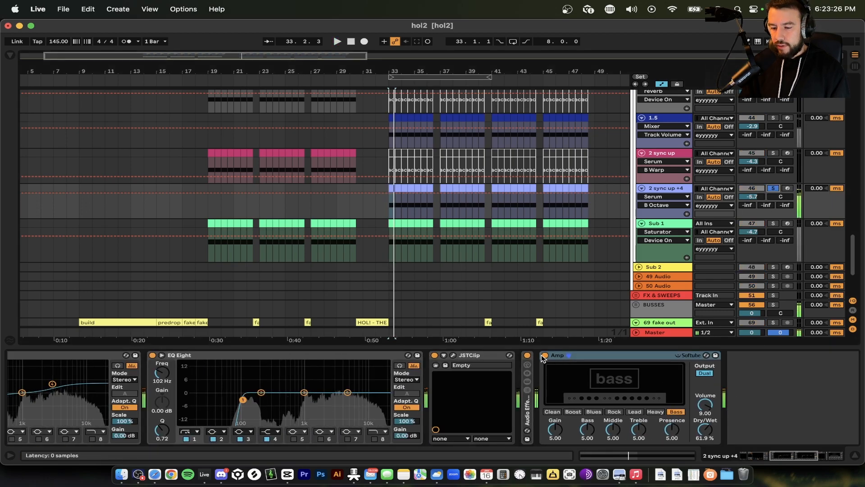
click(544, 355)
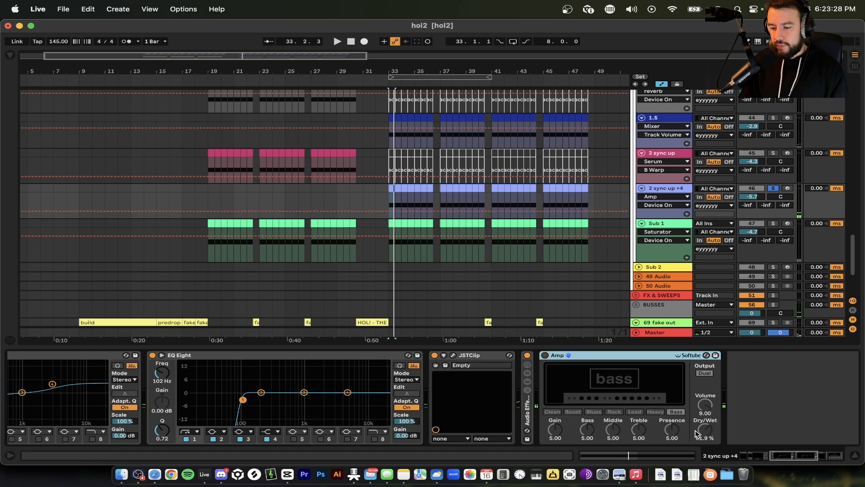
key(space)
click(545, 355)
key(space)
key(space)
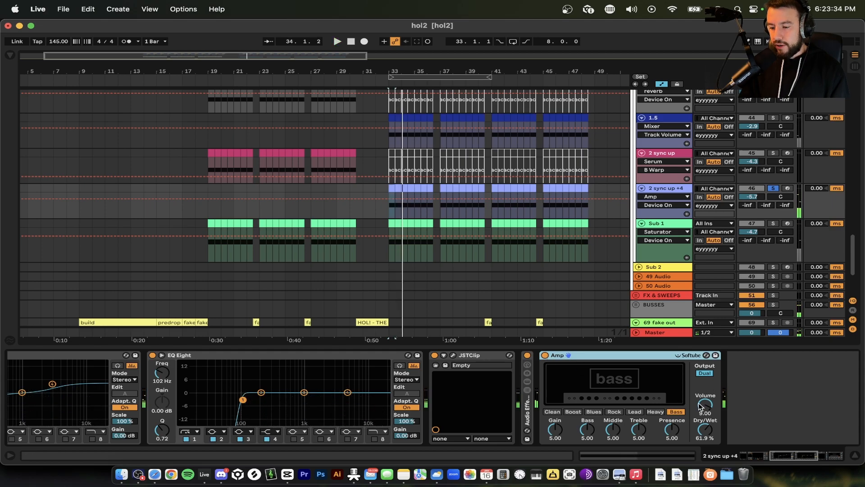
Clear the solo on 2 sync up +4, play the full mix from bar 33 and hide the device chain
click(773, 188)
key(space)
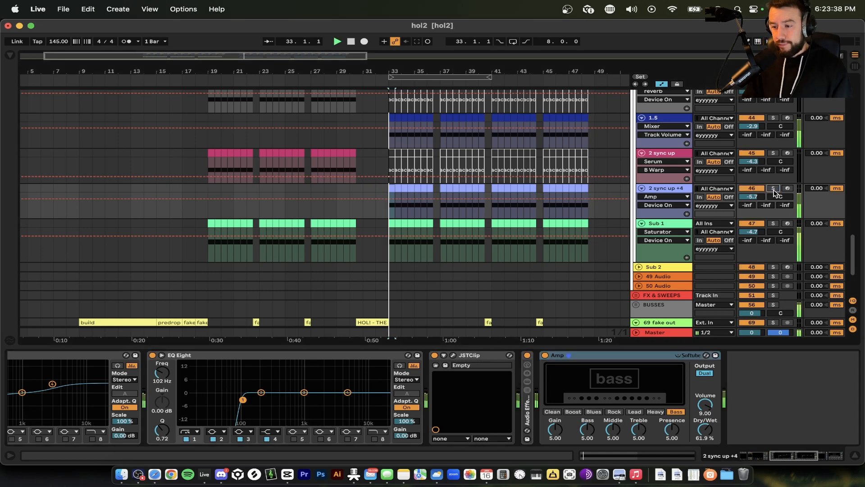
click(406, 345)
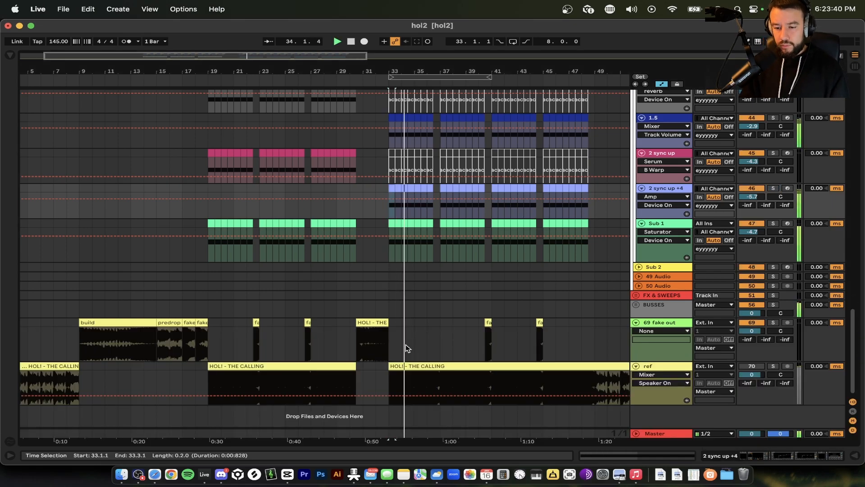
Solo the 19 626 RIDE track in CYM & HIGHS and play it from bar 19
scroll(406, 347, left, 2)
scroll(407, 348, up, 20)
scroll(407, 349, down, 8)
scroll(407, 349, up, 4)
scroll(408, 350, left, 4)
click(220, 292)
key(space)
scroll(219, 294, up, 5)
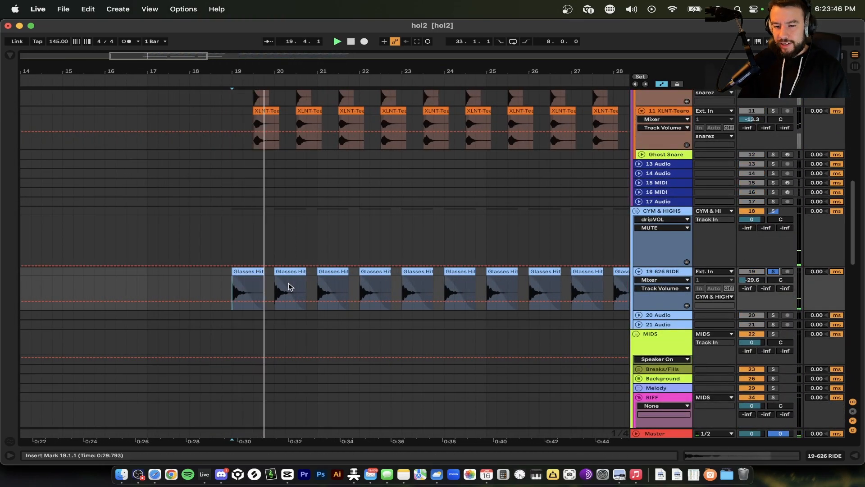
Solo the Kick track, play it from bar 19 and show its sampler and Glue Compressor
scroll(292, 289, down, 2)
scroll(393, 269, up, 10)
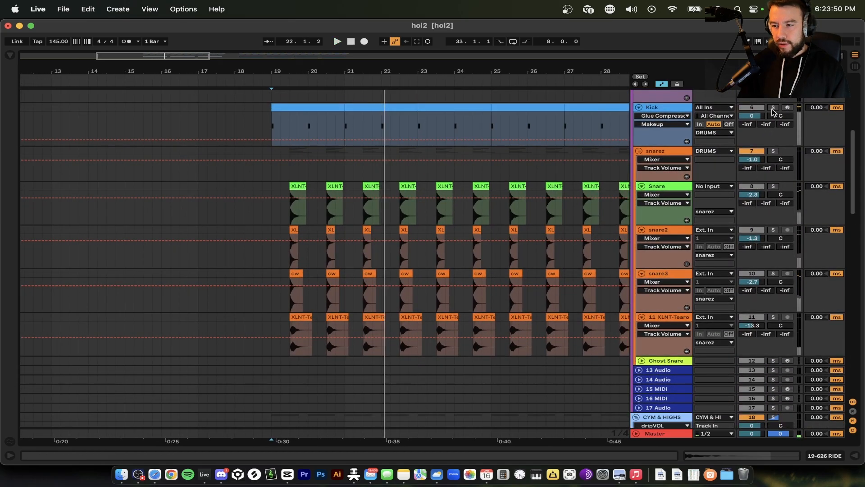
key(space)
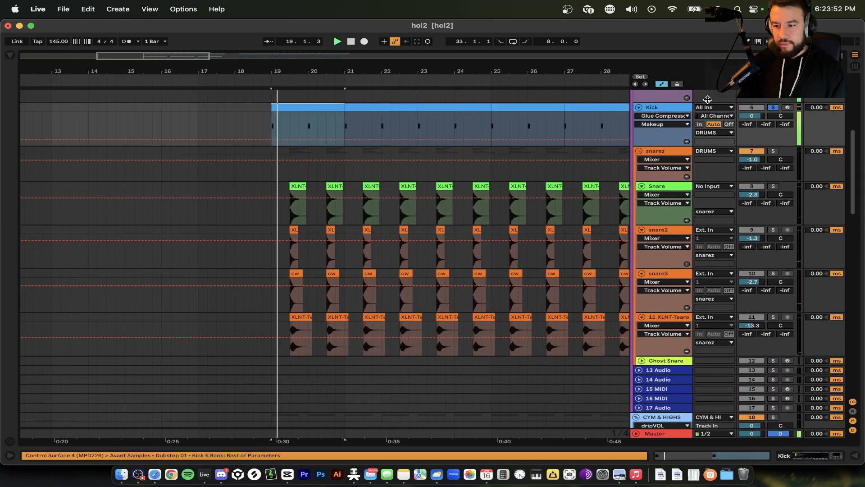
double_click(664, 108)
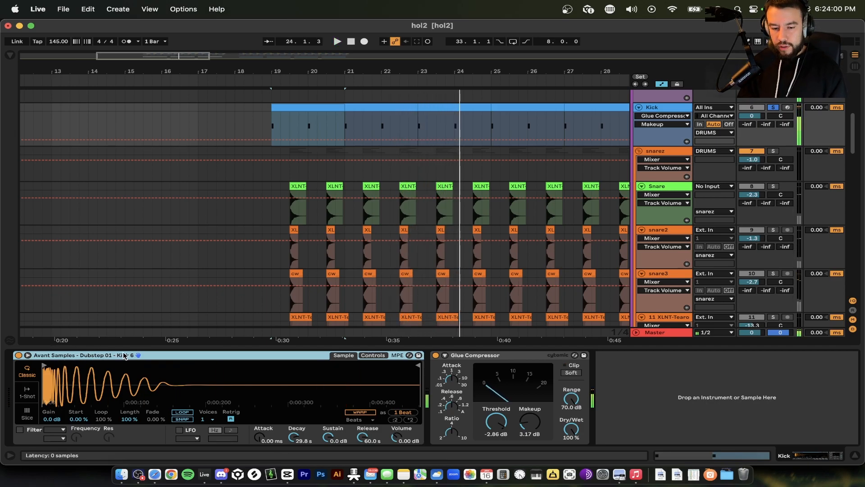
Solo the snarez group and show its device chain
scroll(226, 251, down, 2)
scroll(226, 251, right, 2)
scroll(226, 250, down, 1)
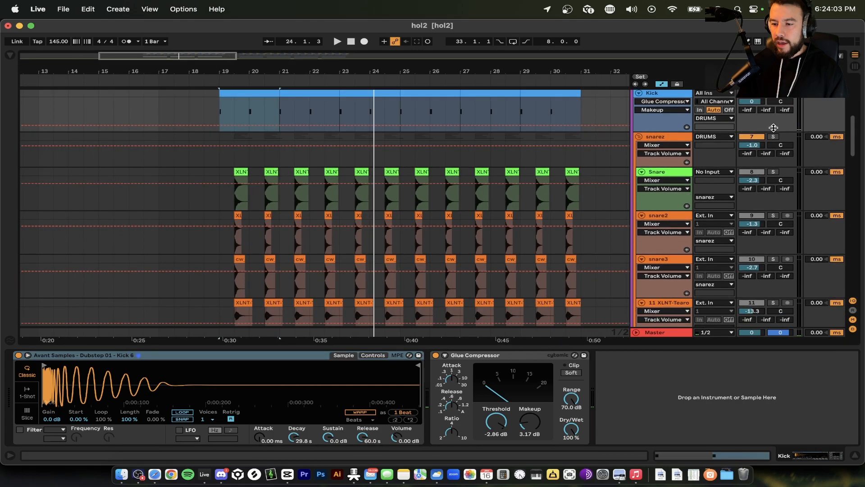
scroll(218, 157, down, 2)
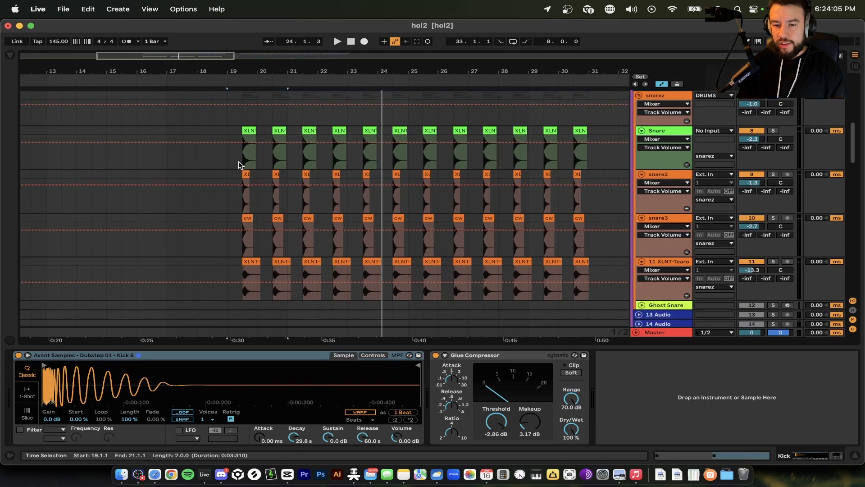
scroll(239, 166, up, 3)
click(234, 350)
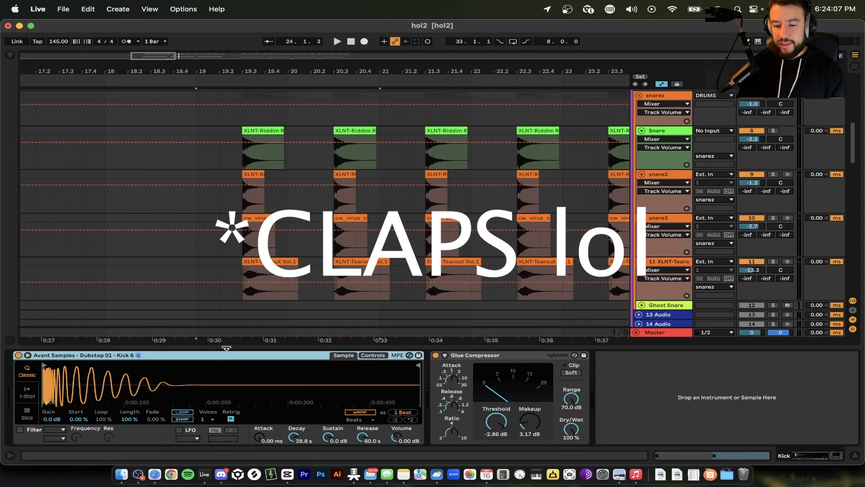
drag(225, 348, 226, 350)
scroll(225, 349, up, 2)
double_click(655, 146)
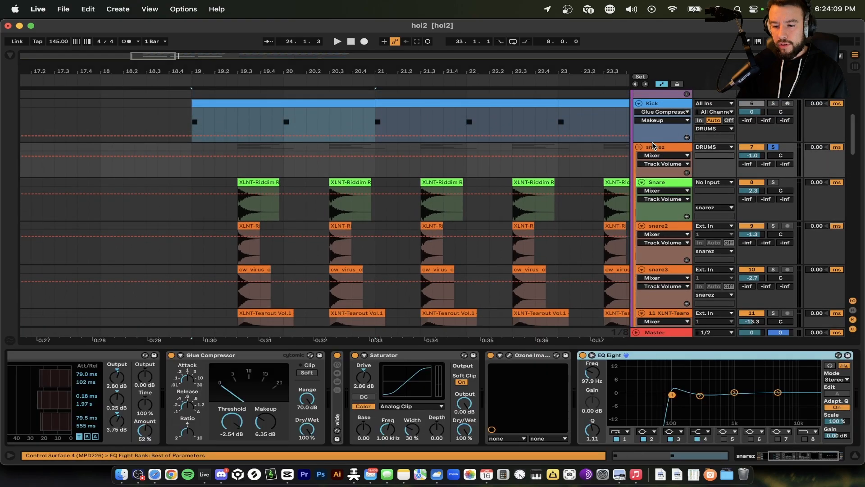
Set the Ozone Imager 2 width on the snarez group to -42% and play the soloed claps
click(509, 356)
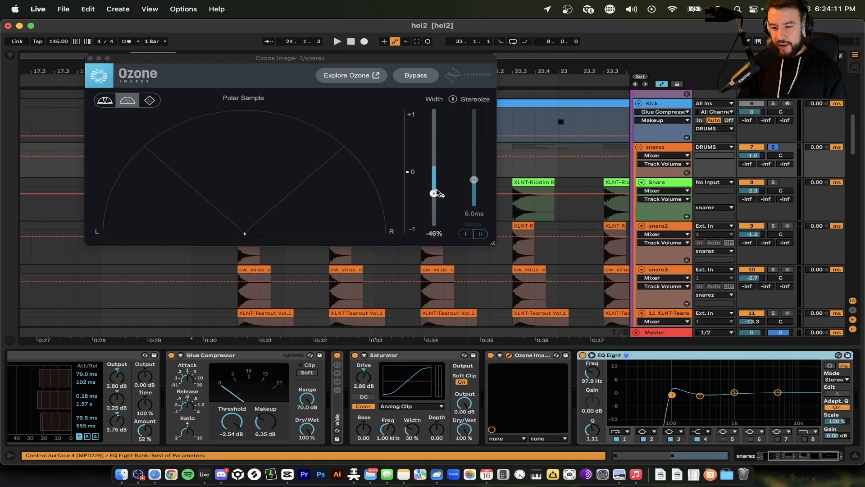
drag(436, 194, 436, 192)
key(space)
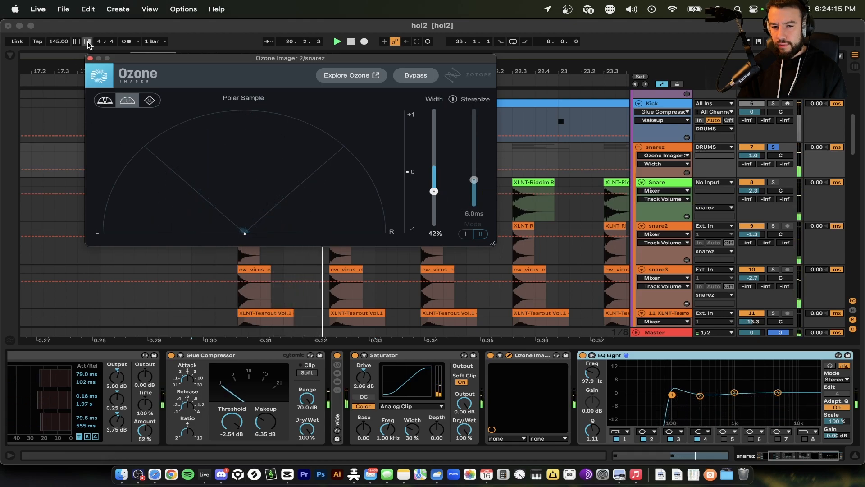
click(90, 58)
key(space)
Unfold the wide rack on snarez and inspect the kHs Haas plug-in in its second chain
scroll(717, 390, right, 1)
scroll(717, 391, left, 5)
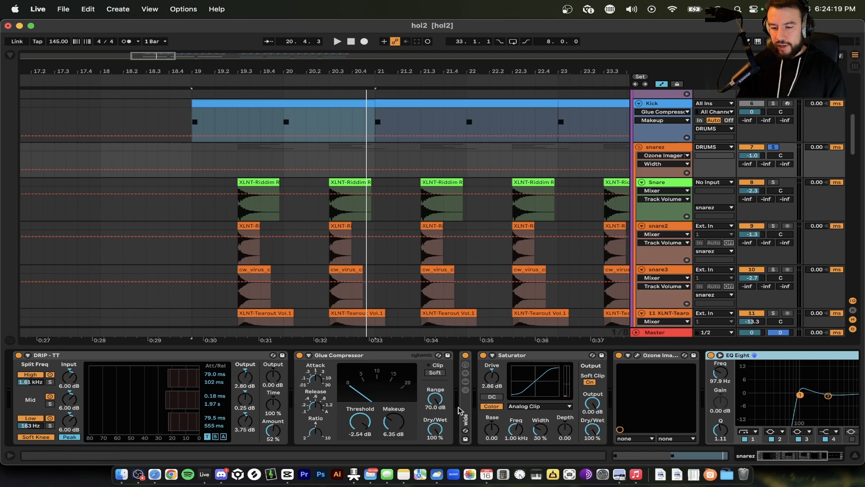
double_click(466, 411)
click(491, 390)
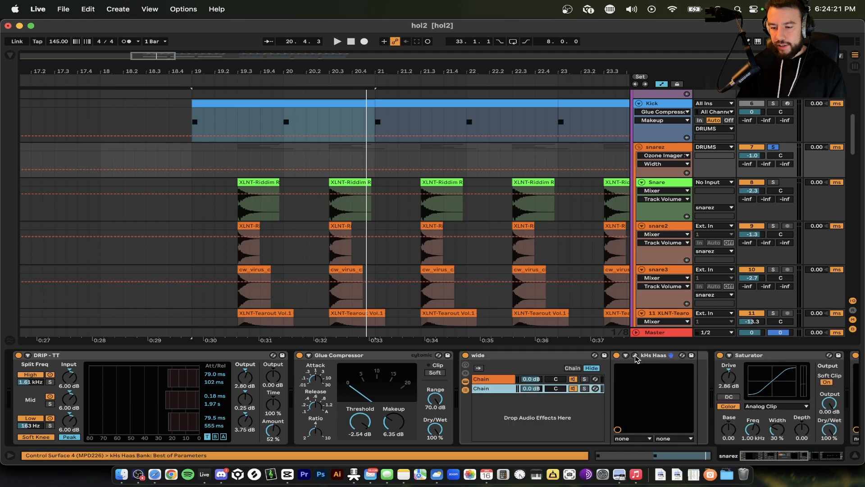
click(635, 356)
click(56, 75)
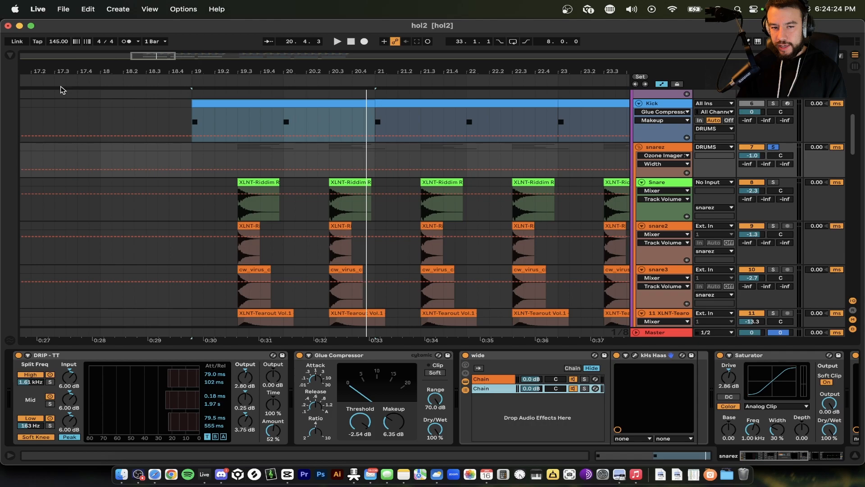
Review the snarez devices: DRIP - TT, Glue Compressor, wide rack, Saturator, Ozone Imager 2 and EQ Eight
click(162, 356)
click(377, 356)
click(230, 355)
click(396, 356)
scroll(396, 358, right, 4)
scroll(395, 357, right, 1)
click(396, 356)
scroll(396, 356, right, 3)
scroll(396, 356, left, 5)
click(203, 356)
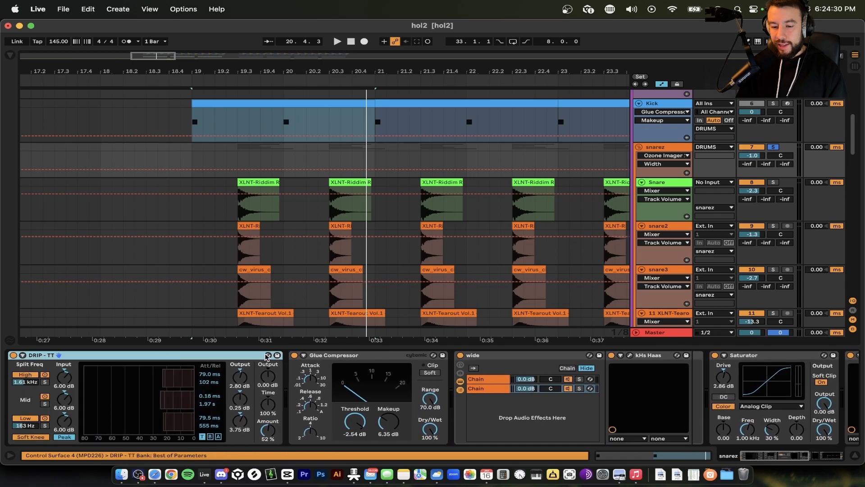
click(372, 354)
scroll(373, 355, right, 5)
click(374, 357)
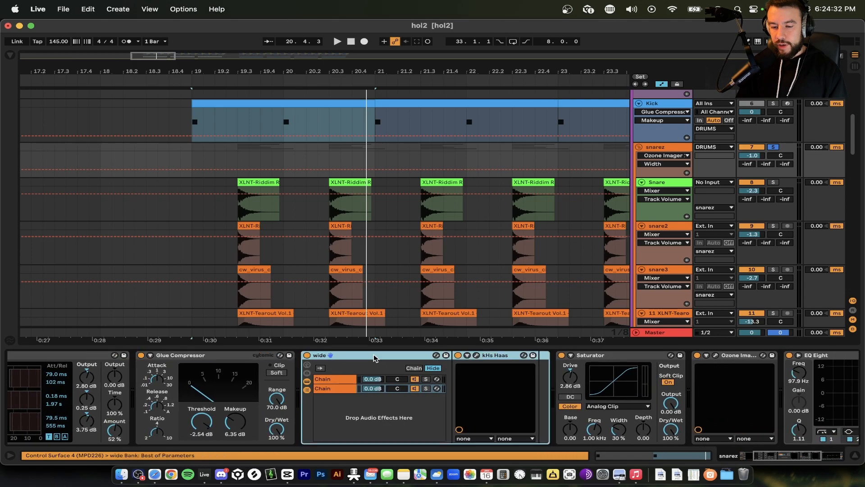
scroll(374, 358, right, 2)
scroll(374, 358, right, 5)
click(383, 356)
scroll(386, 357, right, 1)
click(477, 356)
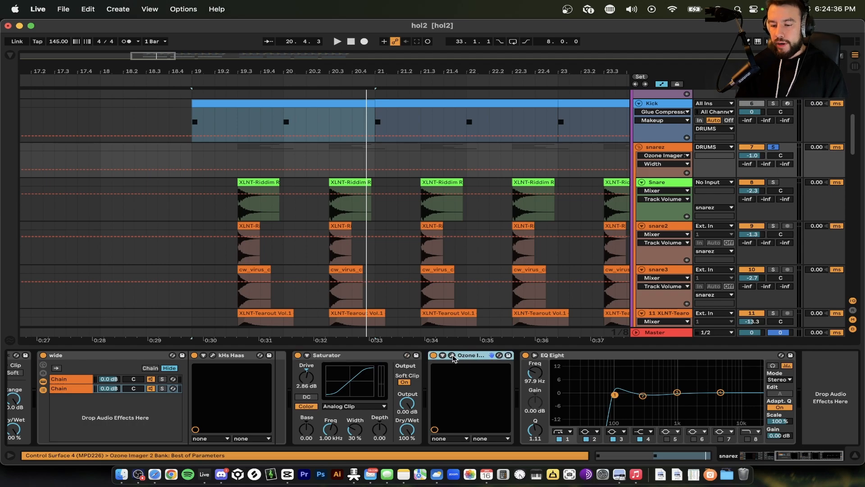
click(596, 358)
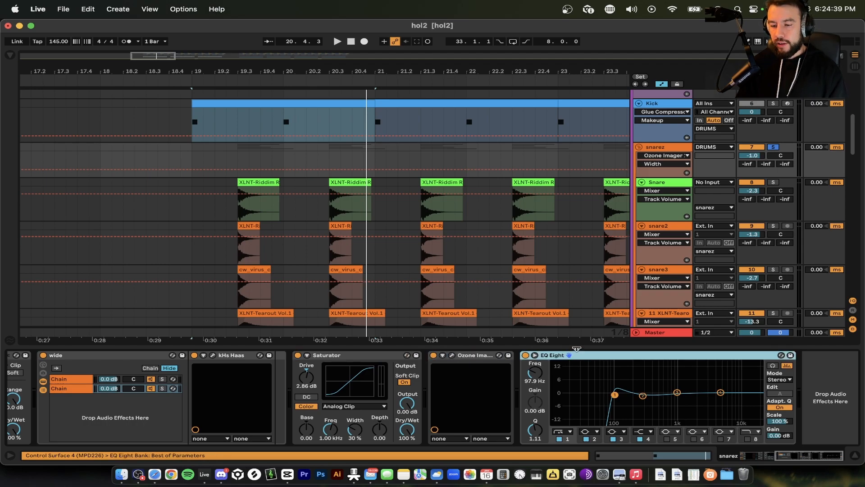
Hide the device chain, solo the Snare track and play its first Riddim Riot clap from 19.3
click(577, 349)
scroll(288, 187, up, 5)
click(309, 183)
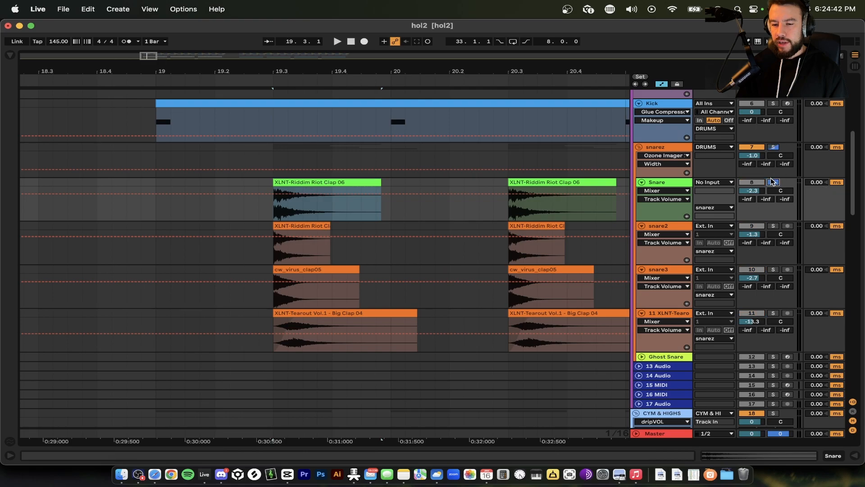
key(space)
scroll(434, 232, down, 3)
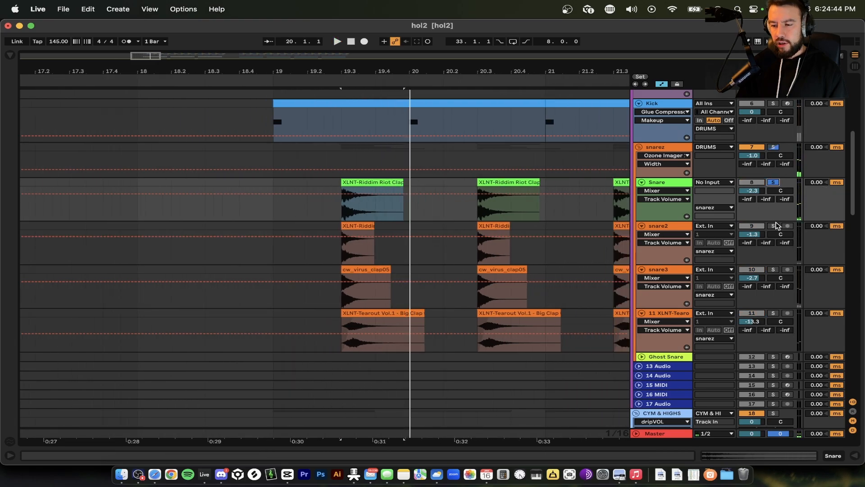
Solo snare2 and snare3 in turn and play each clap layer from 19.3
key(space)
scroll(413, 271, up, 2)
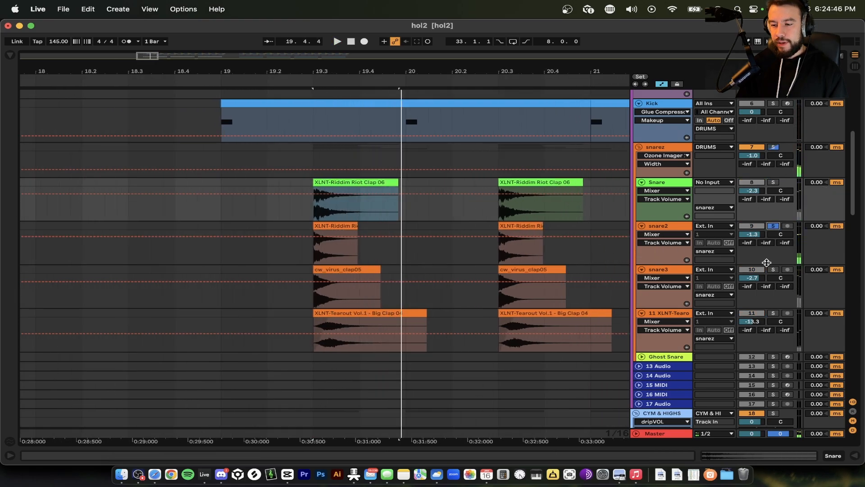
scroll(467, 303, down, 2)
scroll(353, 303, up, 3)
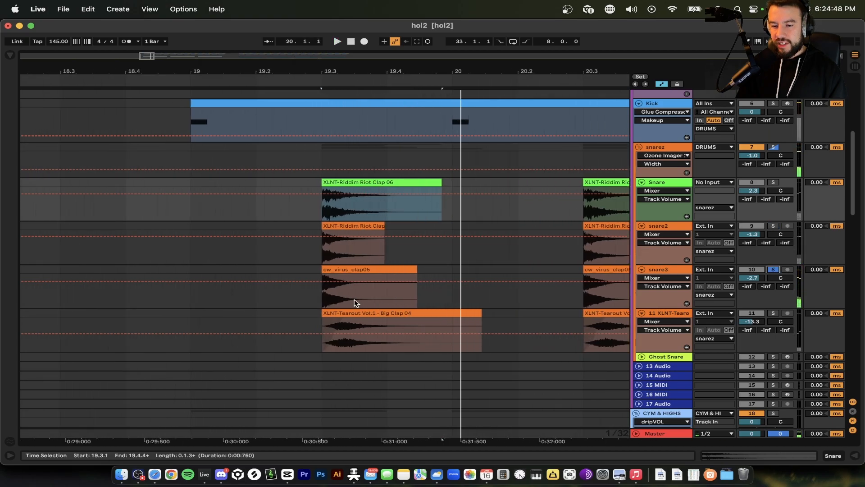
Solo the 11 XLNT-Tearout track and play its first Big Clap 04 clip
click(431, 329)
click(775, 314)
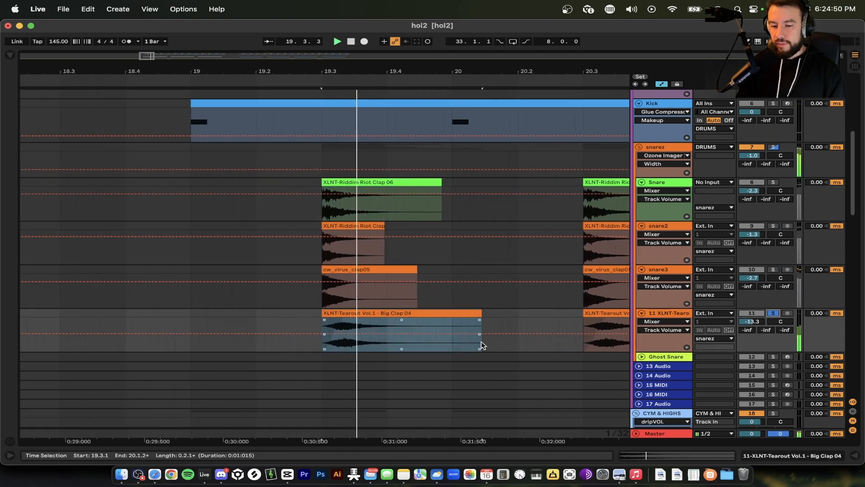
scroll(482, 343, down, 3)
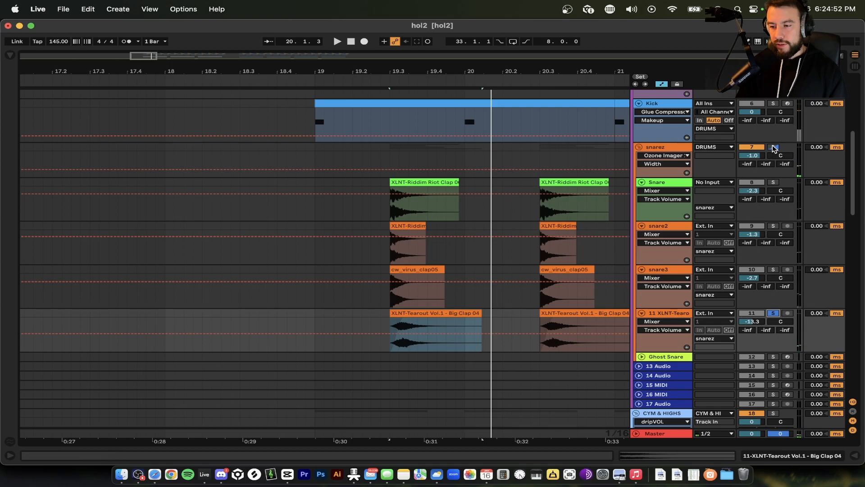
Solo the whole snarez group, play the layered claps together and clear the solo
click(773, 148)
key(space)
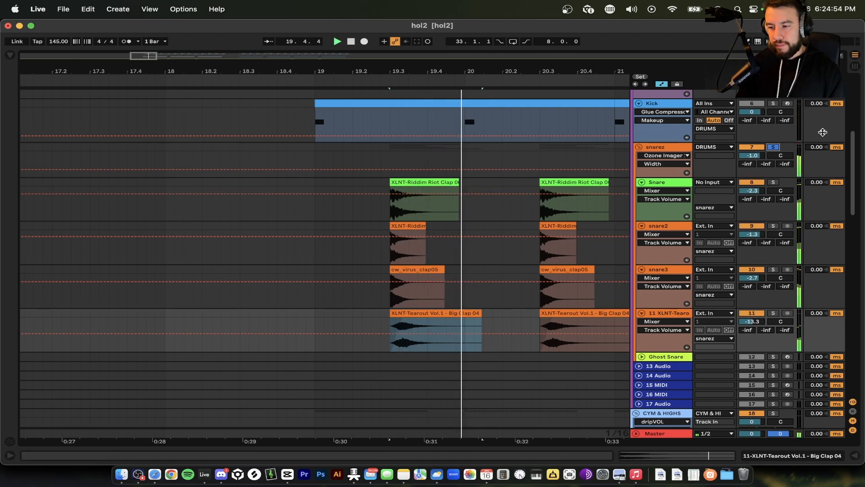
click(775, 147)
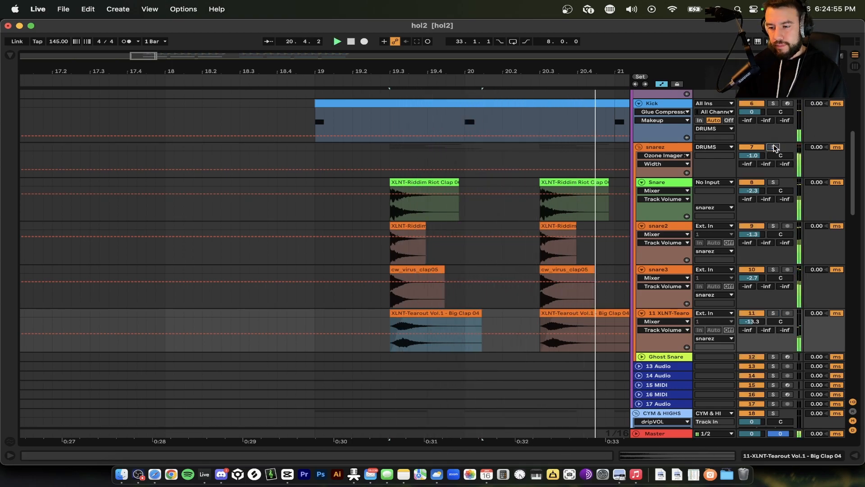
Play the full mix from bar 19 while looking through the arrangement down to the ref track and back to VOX & SAMPLES
click(317, 163)
key(space)
key(space)
key(minus)
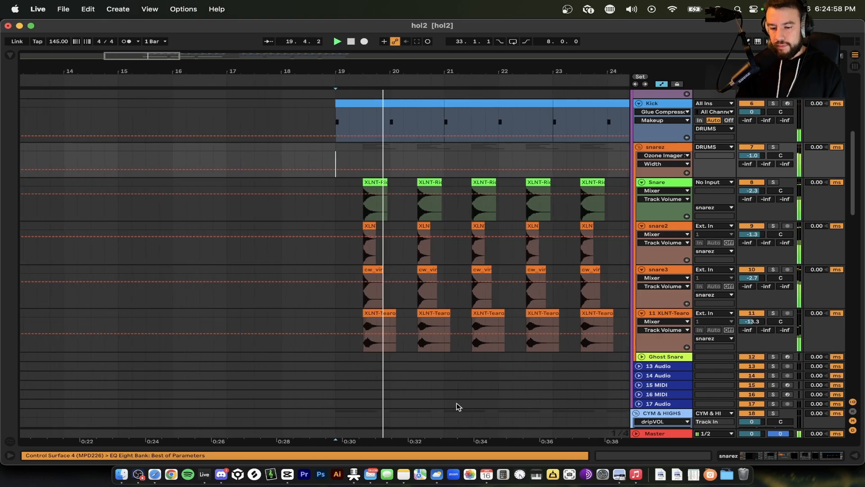
scroll(432, 366, down, 15)
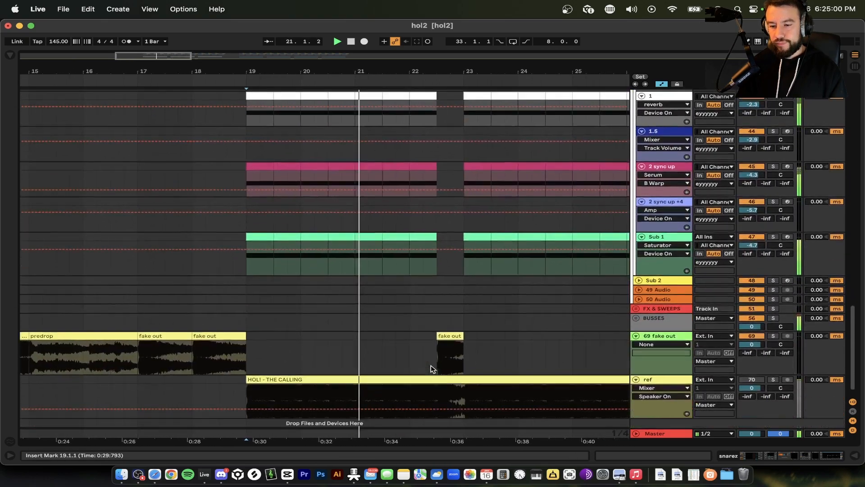
scroll(431, 366, up, 15)
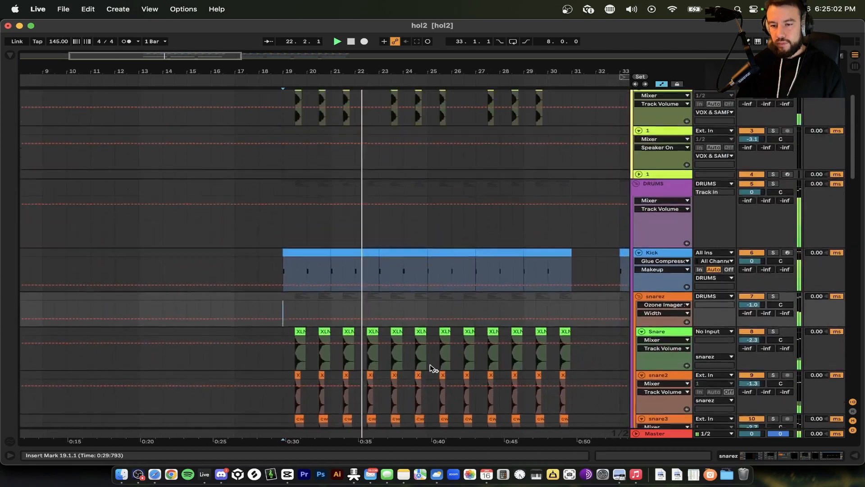
scroll(431, 366, up, 3)
scroll(381, 225, up, 8)
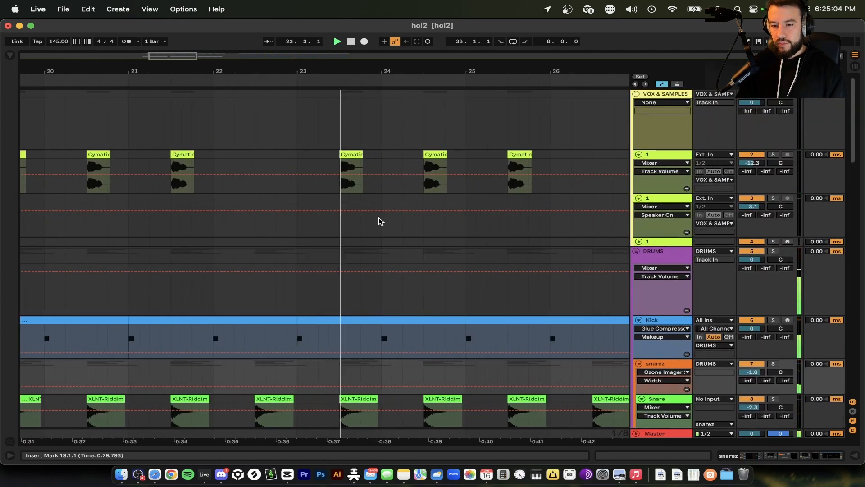
key(space)
Play the full mix from the first Cymatics - Ugh clip in VOX & SAMPLES at 19.3.1
scroll(259, 187, up, 5)
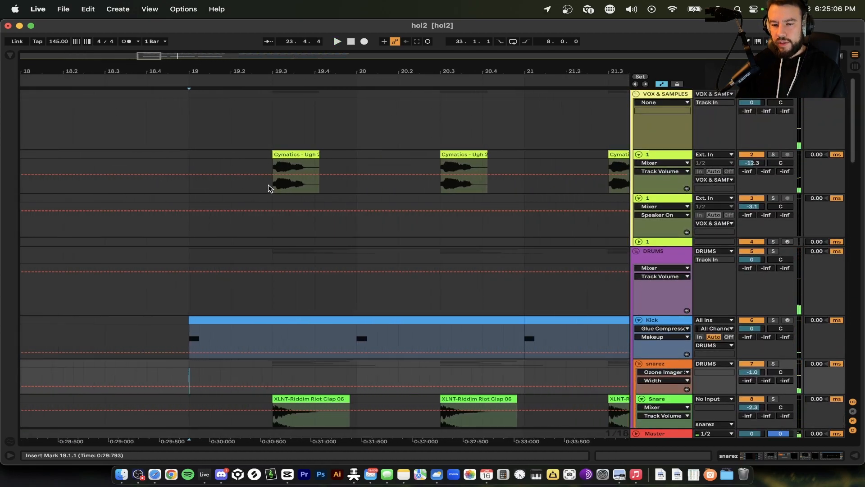
click(269, 185)
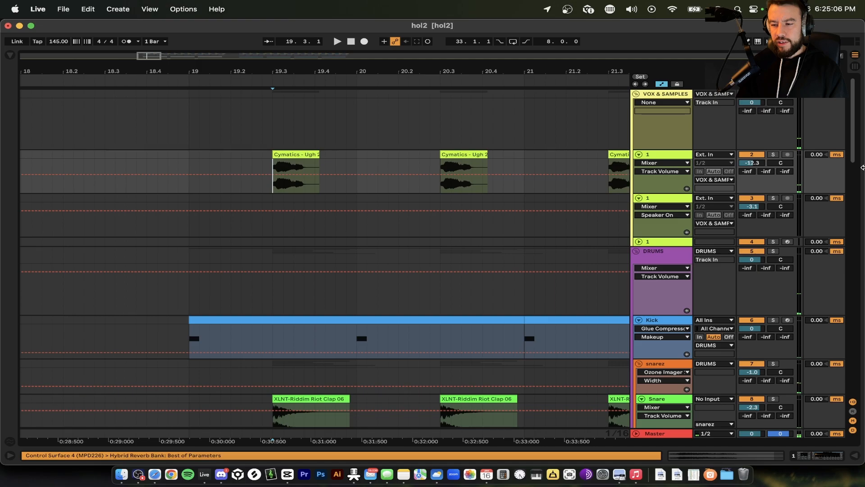
click(774, 155)
key(space)
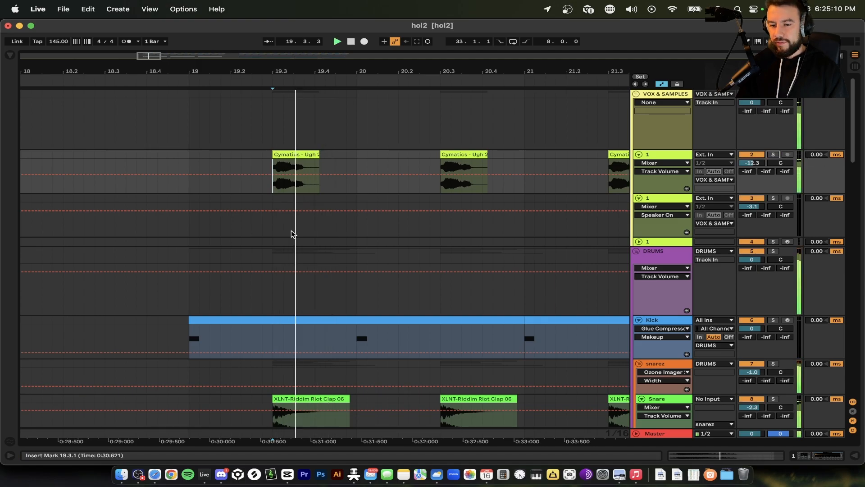
scroll(292, 234, down, 2)
scroll(459, 188, down, 3)
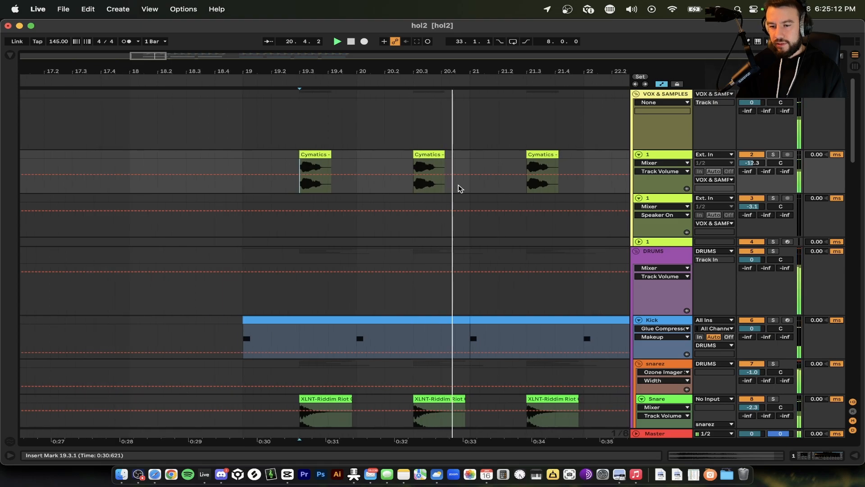
scroll(457, 187, down, 2)
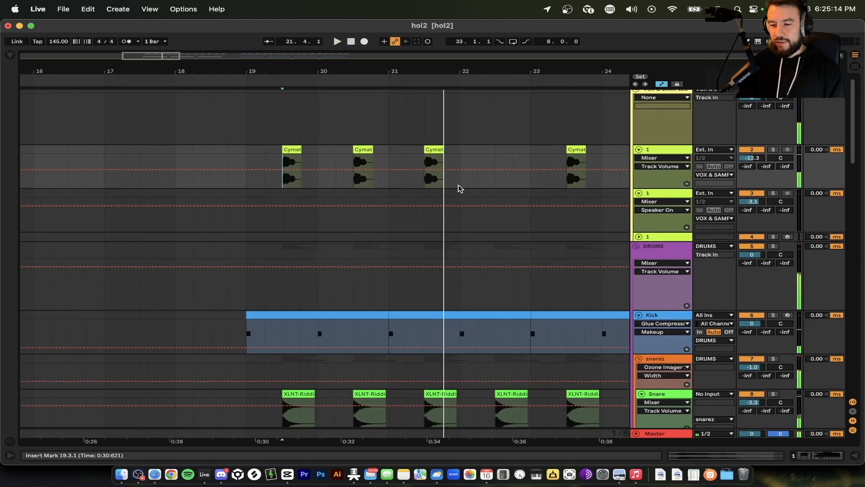
scroll(469, 188, down, 5)
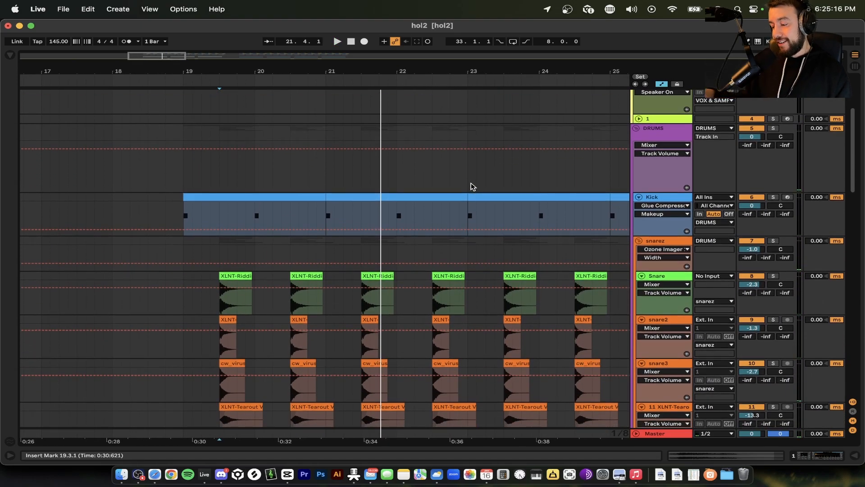
scroll(471, 187, down, 3)
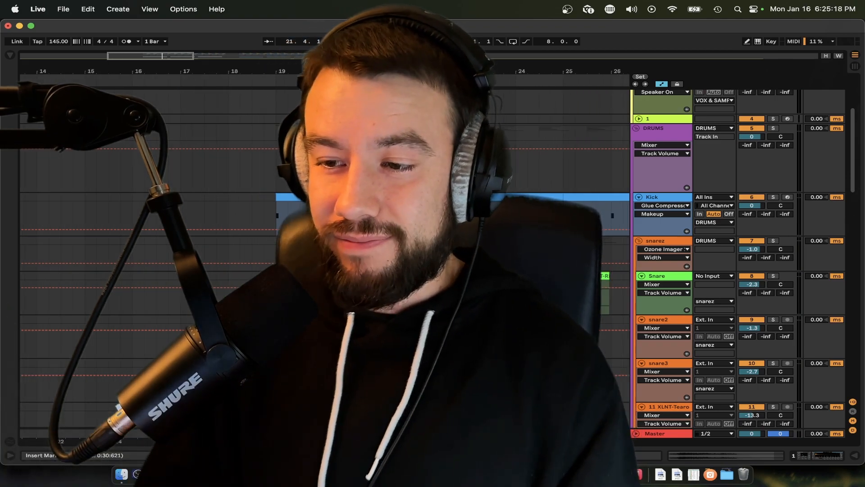
scroll(471, 186, down, 10)
scroll(471, 187, down, 8)
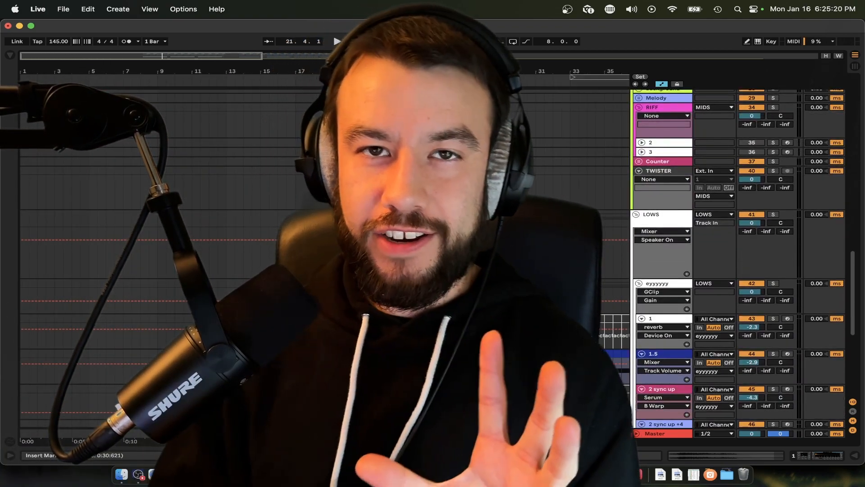